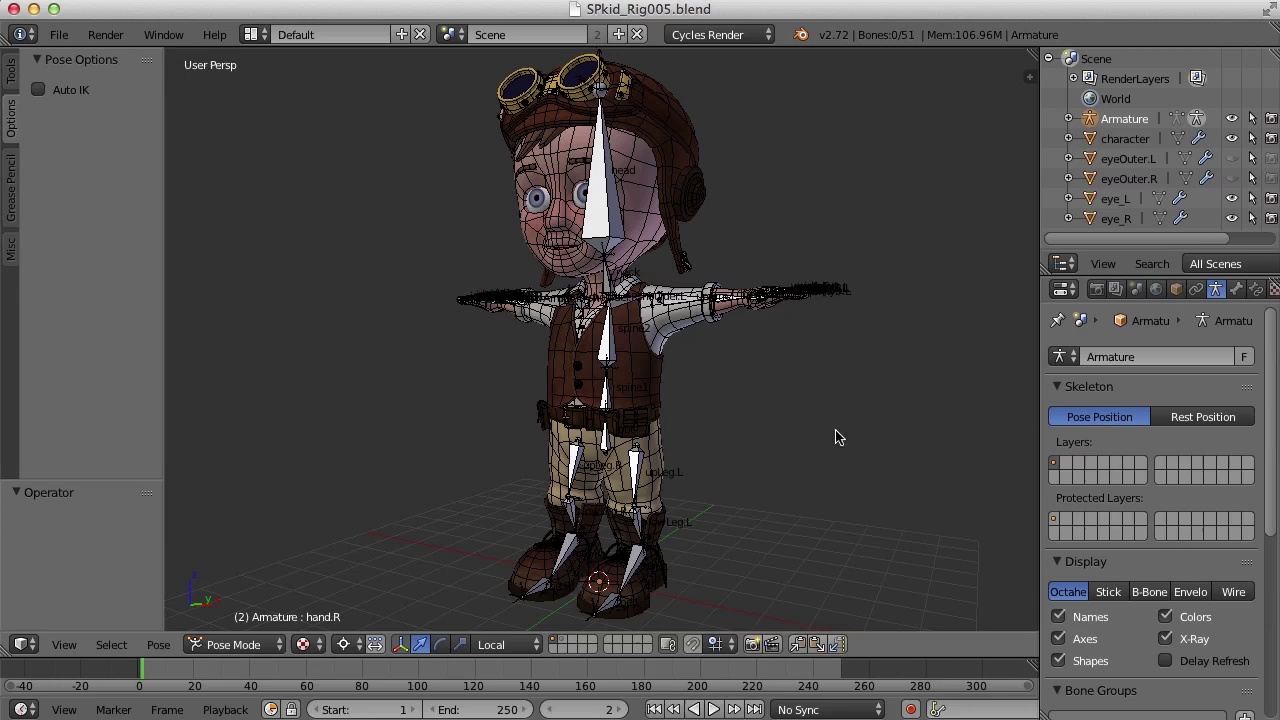
Turn off bone Names and Axes in the armature's Display panel and zoom onto the torso
click(1064, 620)
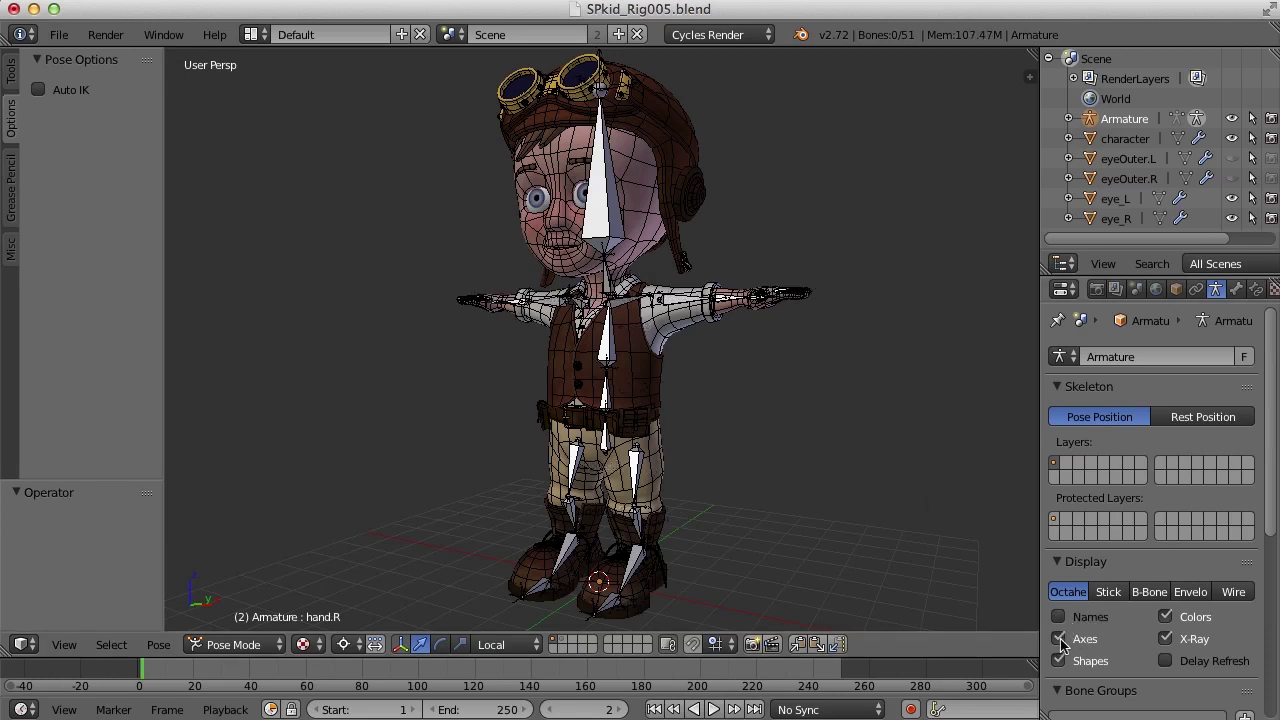
click(1060, 640)
middle_drag(686, 366, 698, 415)
scroll(688, 385, up, 3)
Turn off the Wire display option for the character mesh in its Object properties
key(ctrl+Tab)
right_click(704, 410)
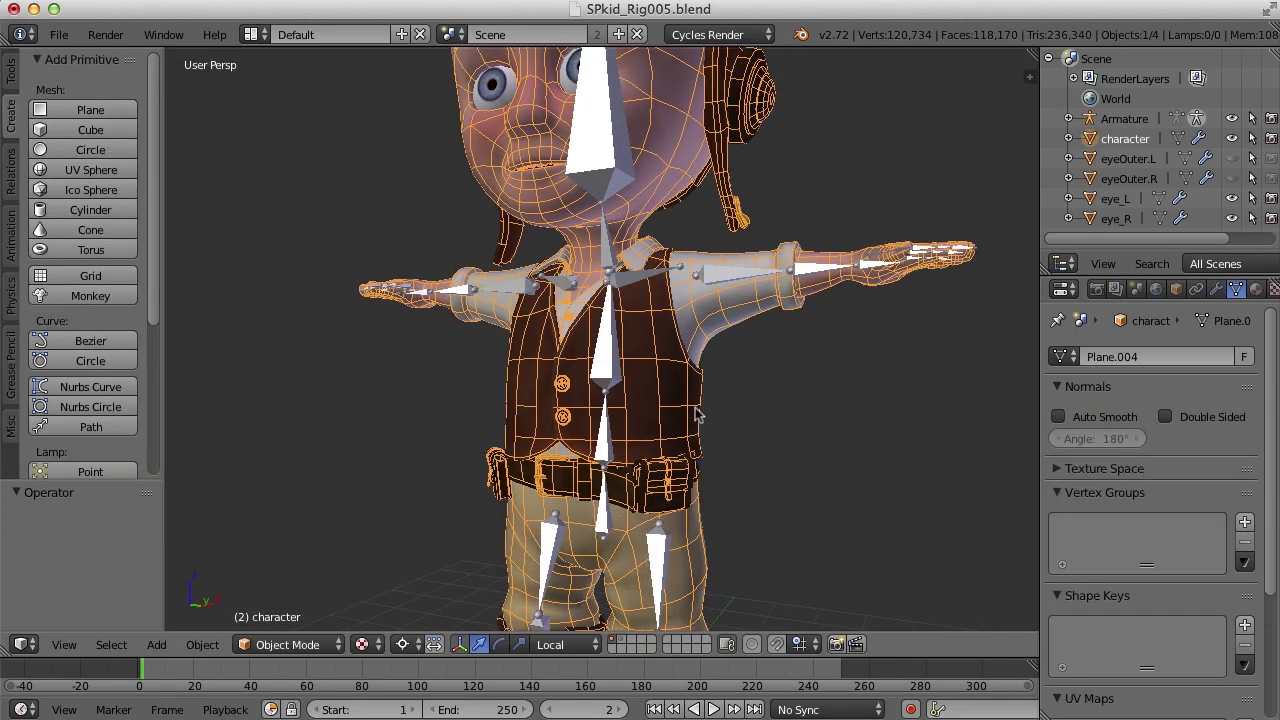
click(1176, 289)
drag(1270, 372, 1276, 555)
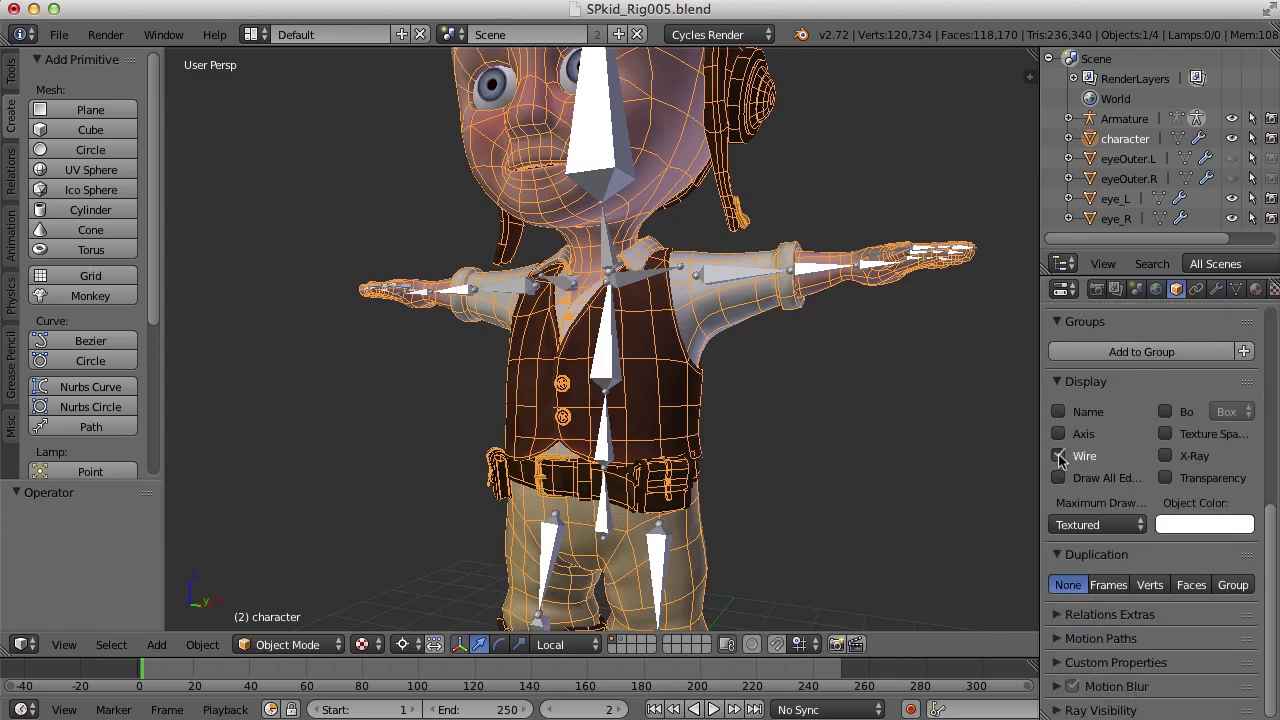
click(1060, 456)
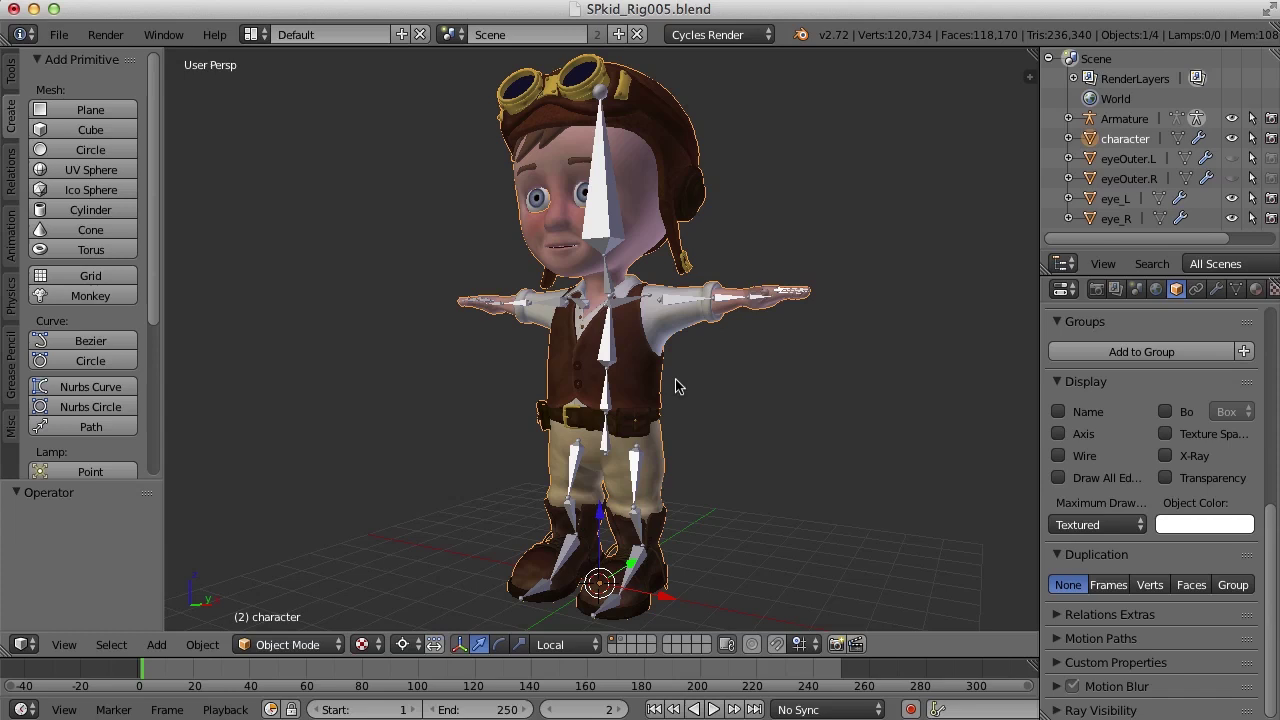
Back in Object Mode, select the character mesh, then add the armature as the active object
right_click(608, 356)
key(ctrl+Tab)
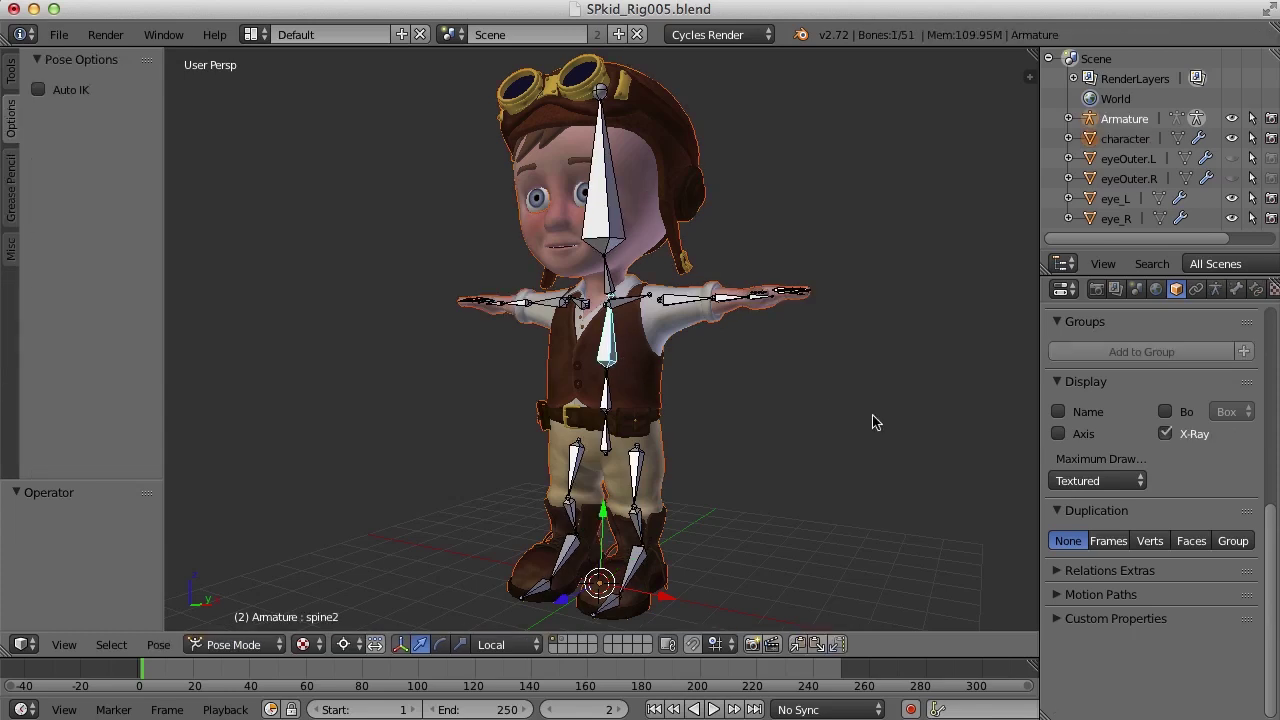
click(248, 645)
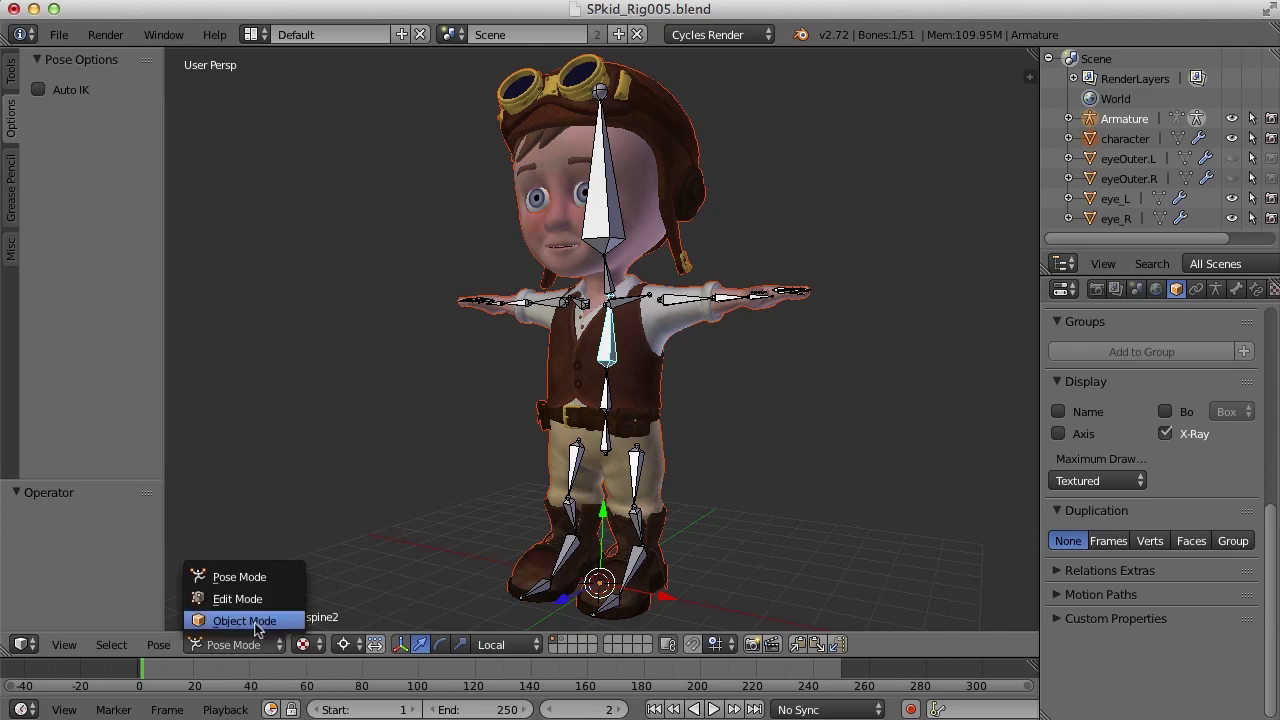
click(255, 620)
right_click(660, 392)
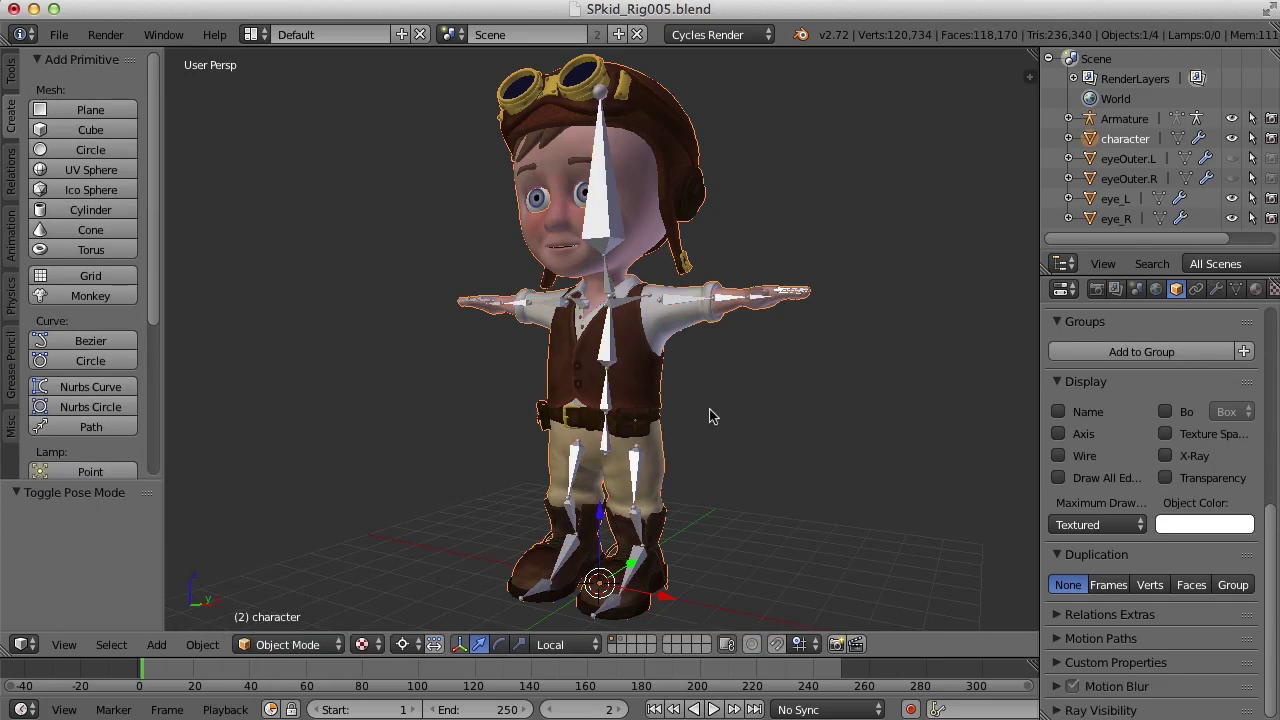
shift+right_click(607, 350)
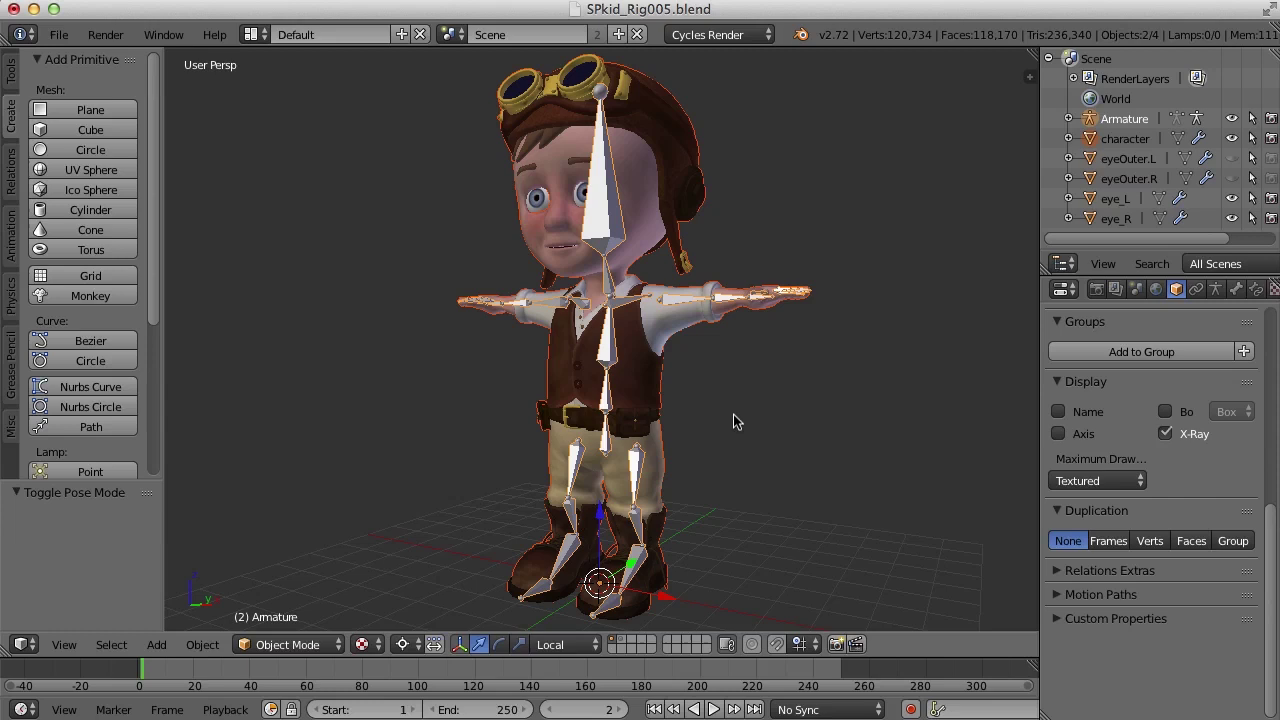
Parent the character mesh to the armature using Armature Deform With Automatic Weights
key(ctrl+p)
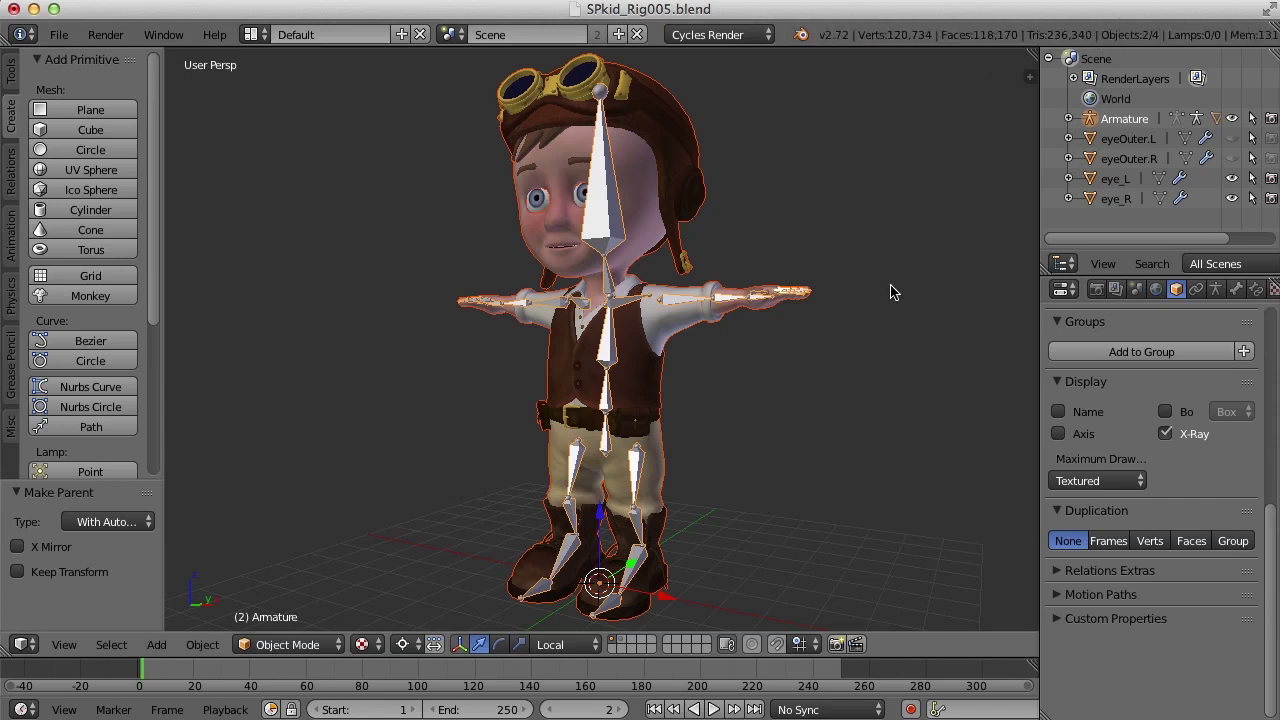
Undo the automatic-weights parenting and re-parent the mesh to the armature With Empty Groups
key(ctrl+z)
key(ctrl+z)
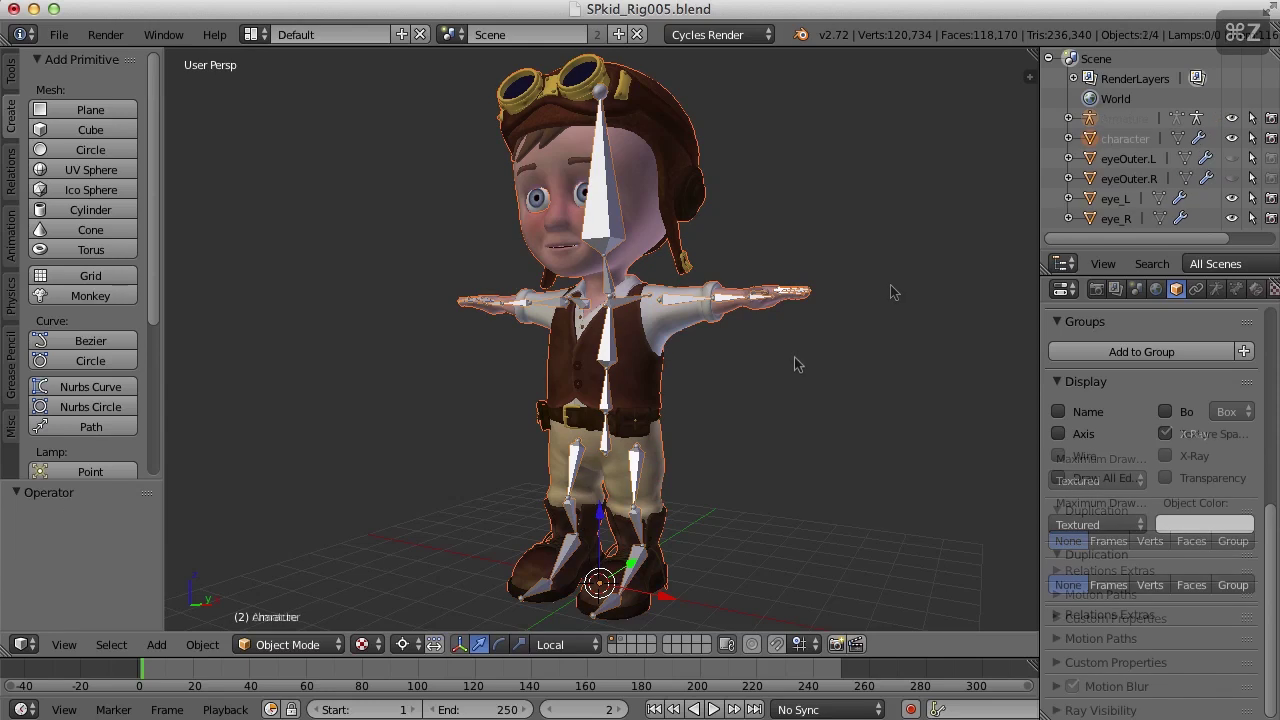
key(a)
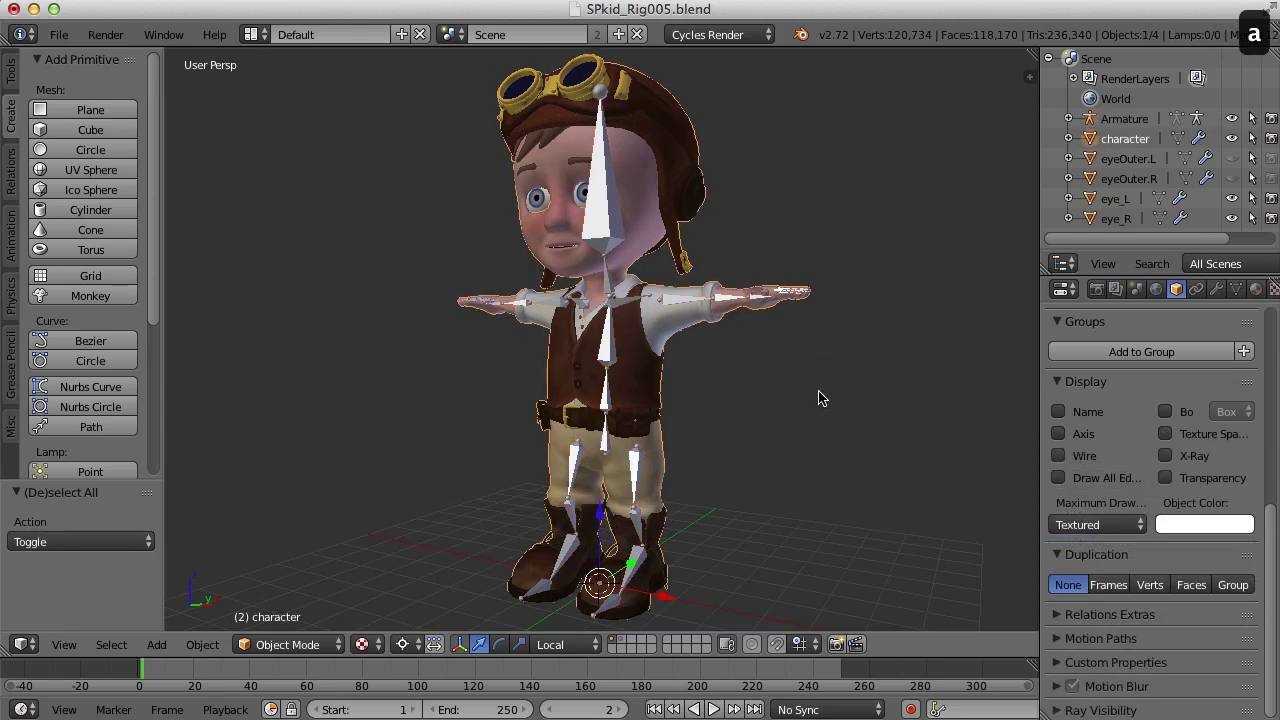
shift+right_click(600, 222)
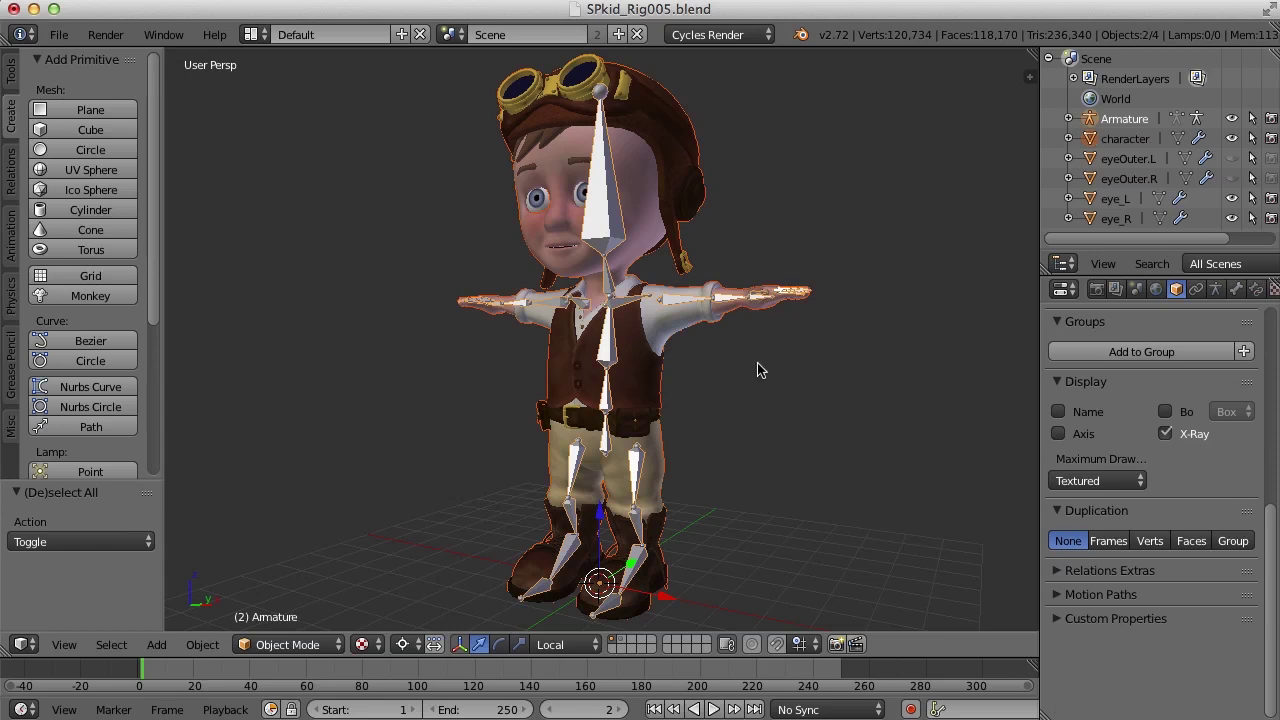
key(ctrl+p)
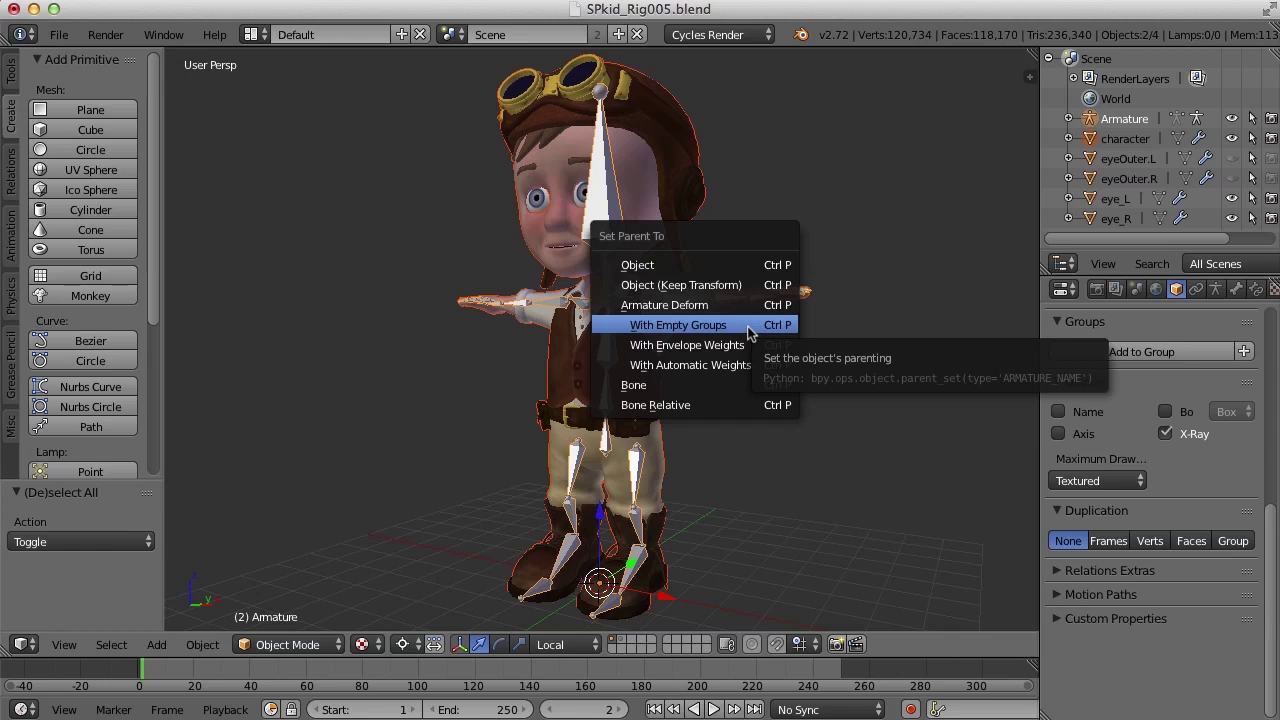
click(700, 325)
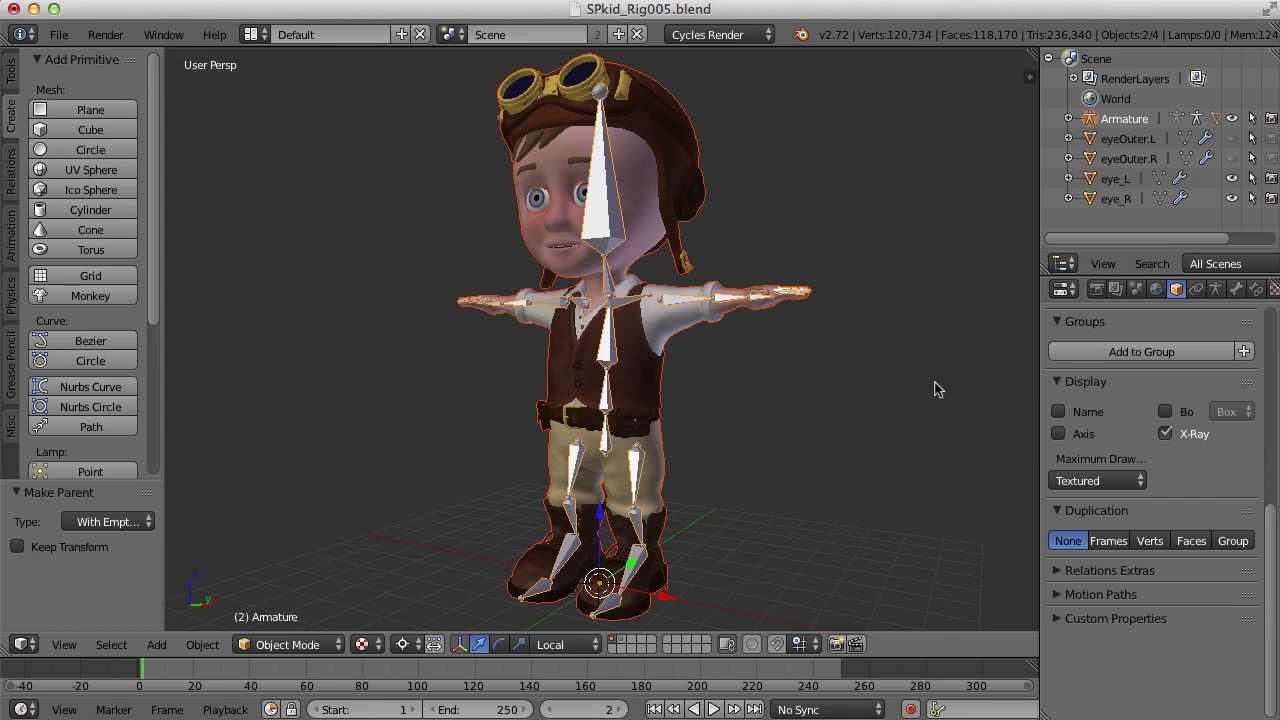
Show the character's Mesh Data tab and scroll its vertex groups from root to toe.R
right_click(645, 380)
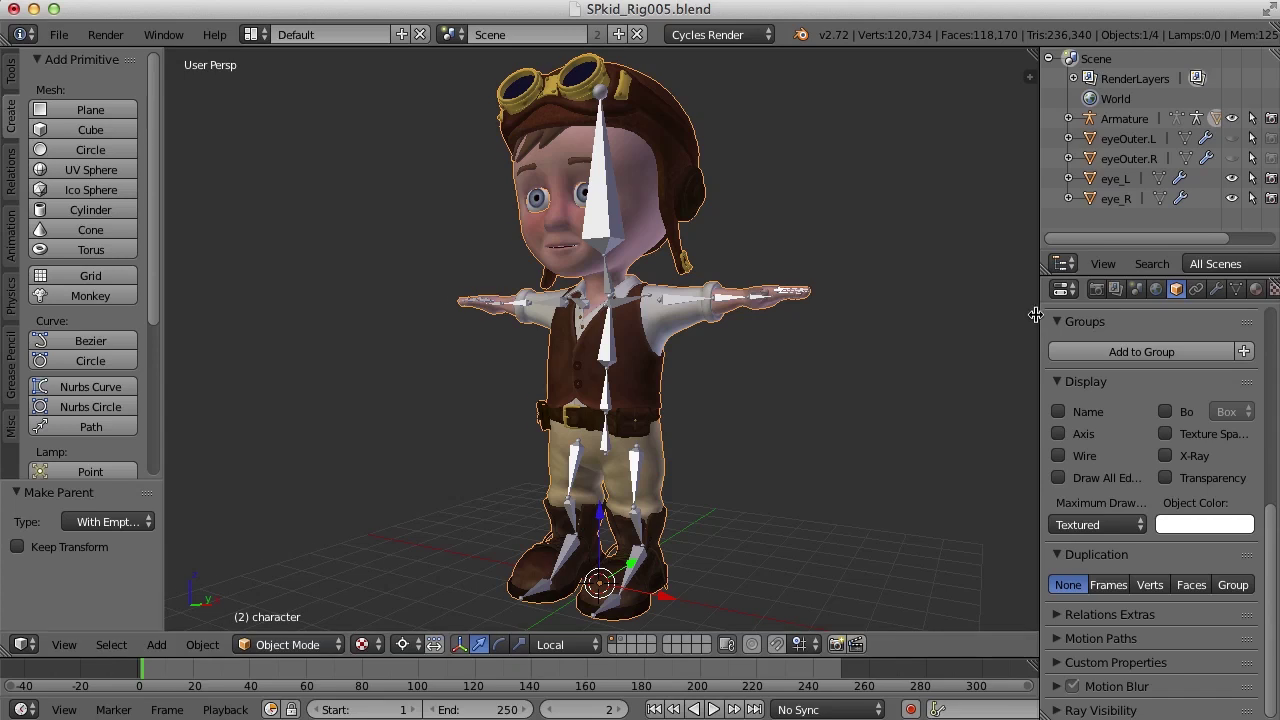
drag(1040, 316, 997, 318)
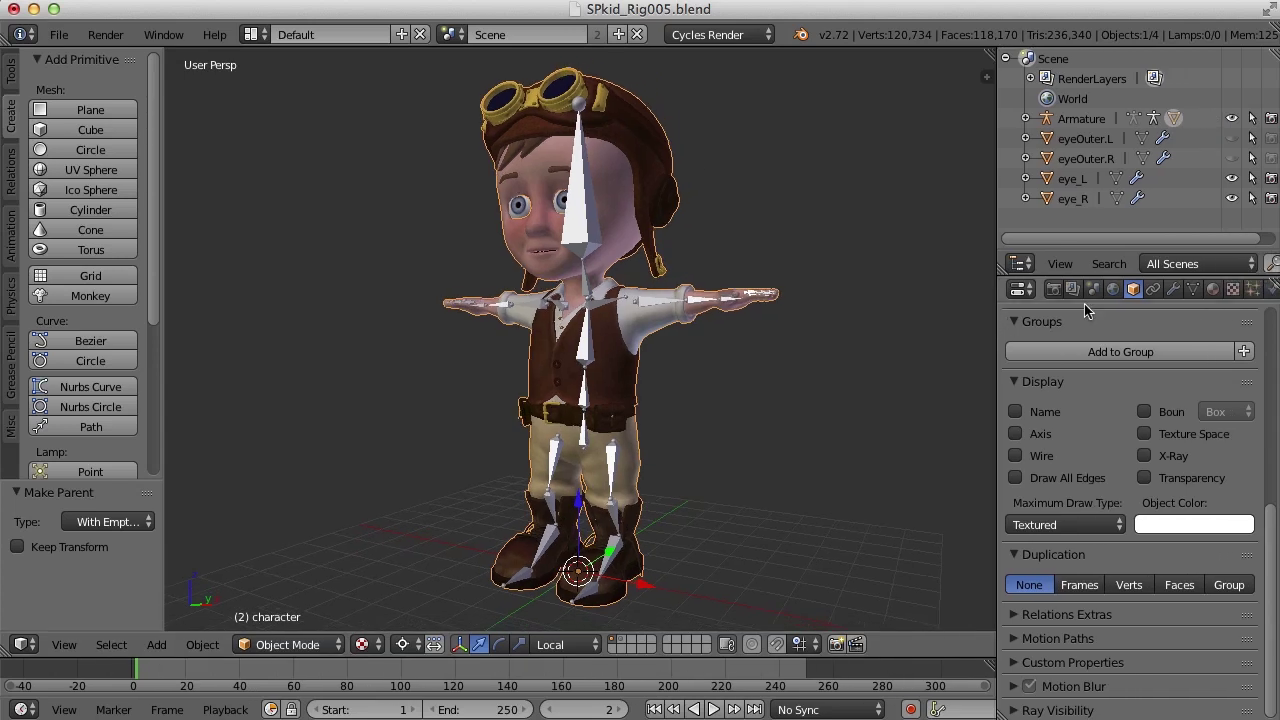
click(1194, 289)
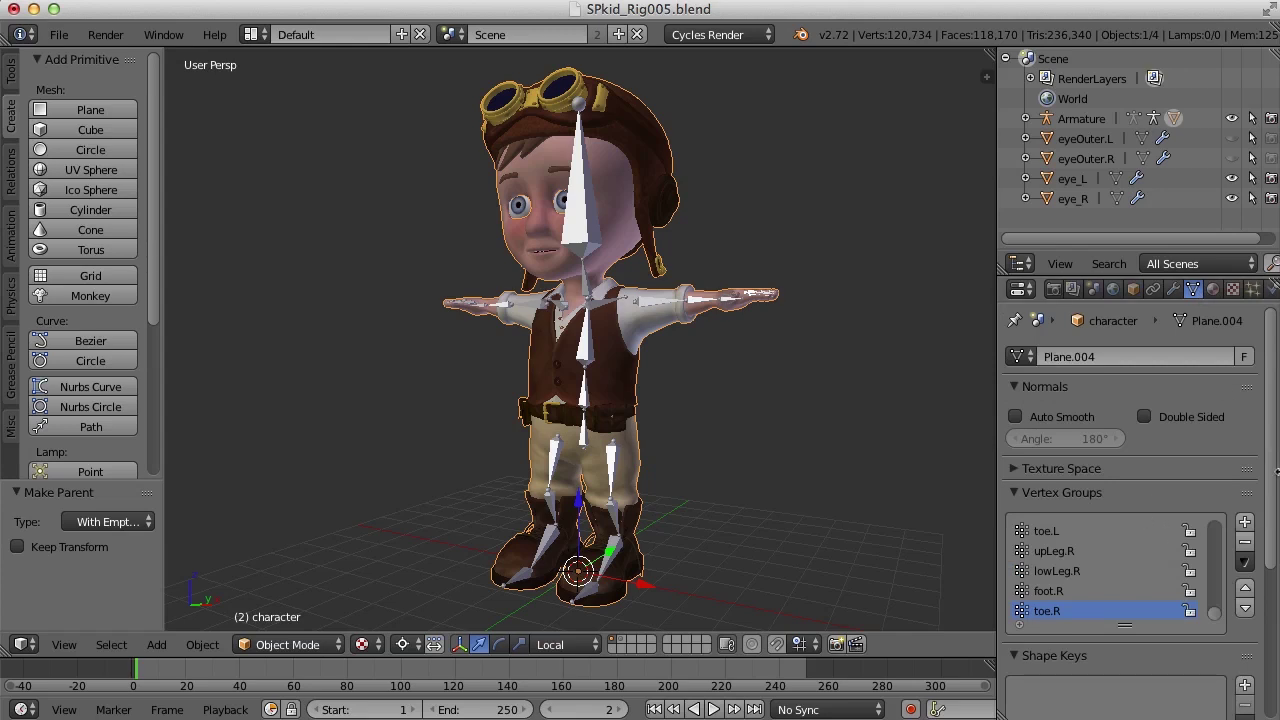
drag(1272, 470, 1265, 540)
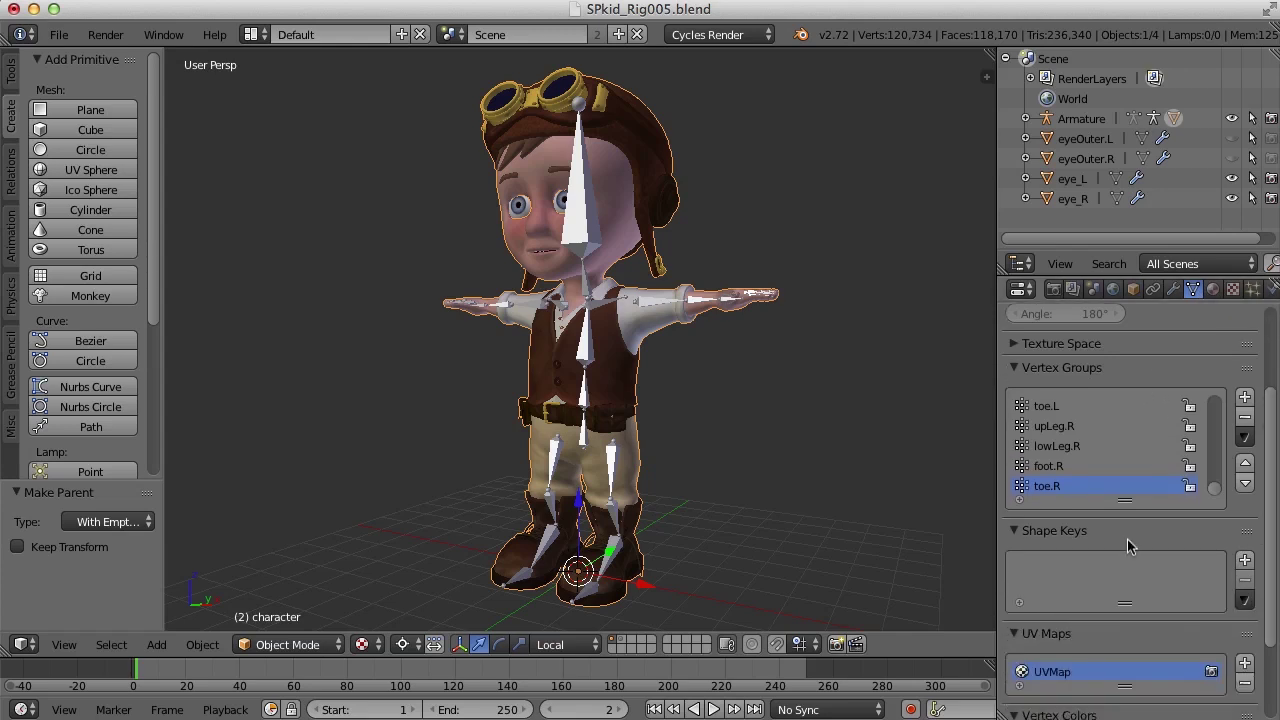
drag(1126, 500, 1127, 621)
drag(1270, 455, 1272, 486)
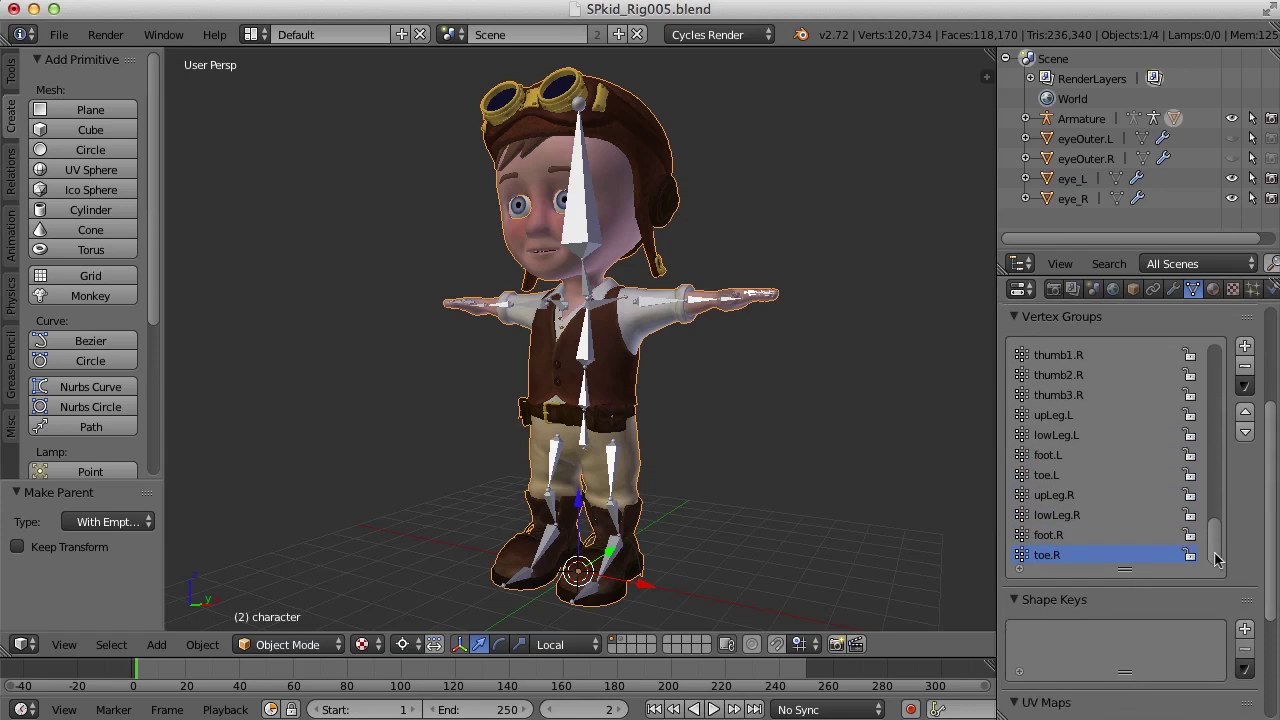
drag(1213, 556, 1214, 366)
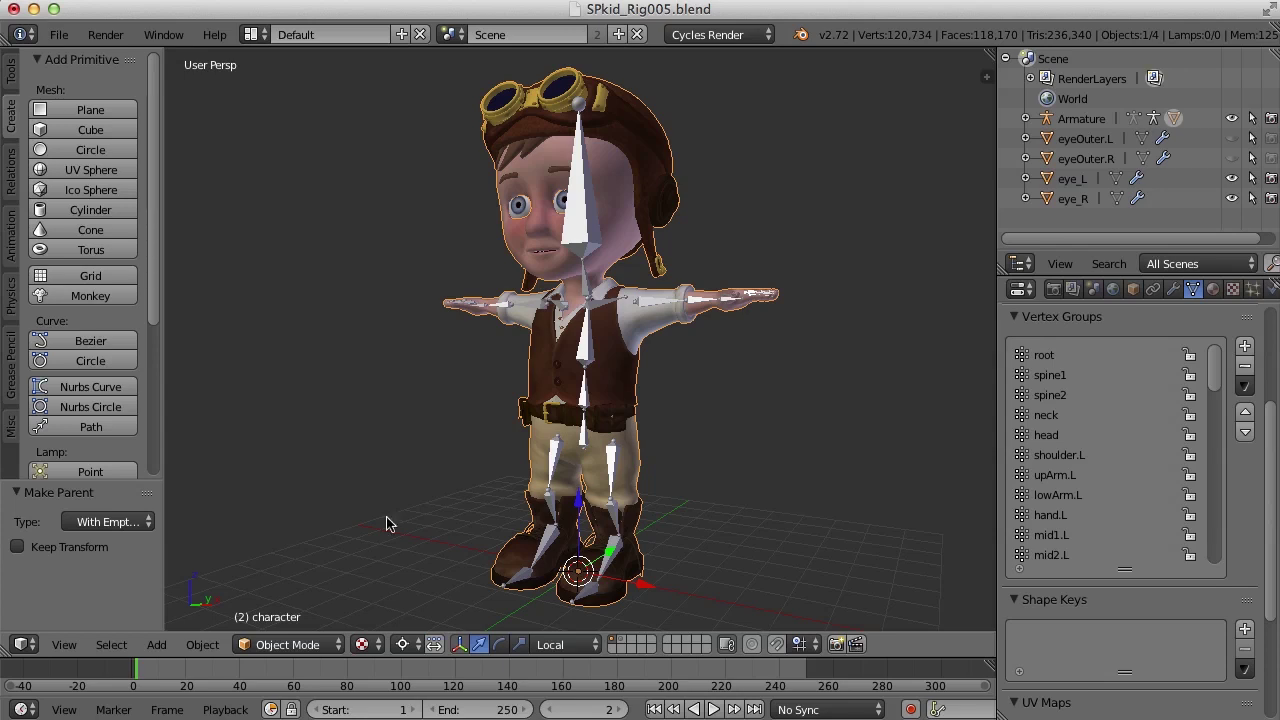
right_click(577, 210)
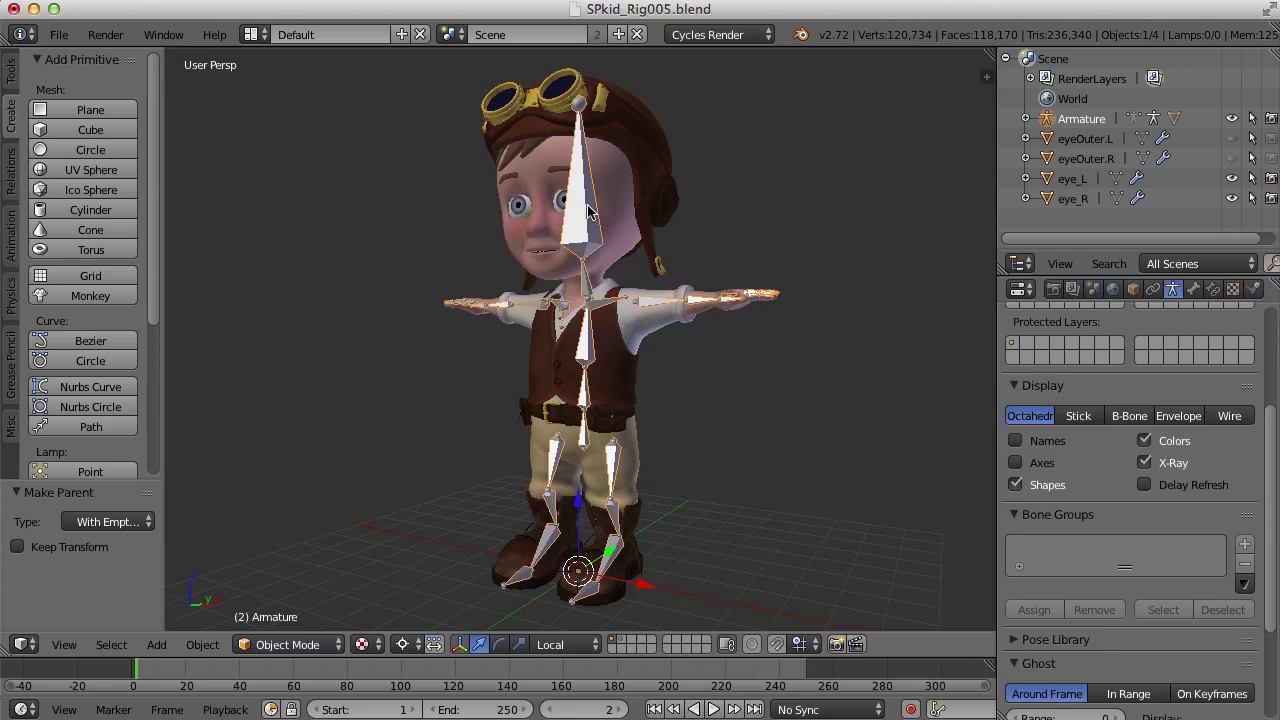
click(305, 644)
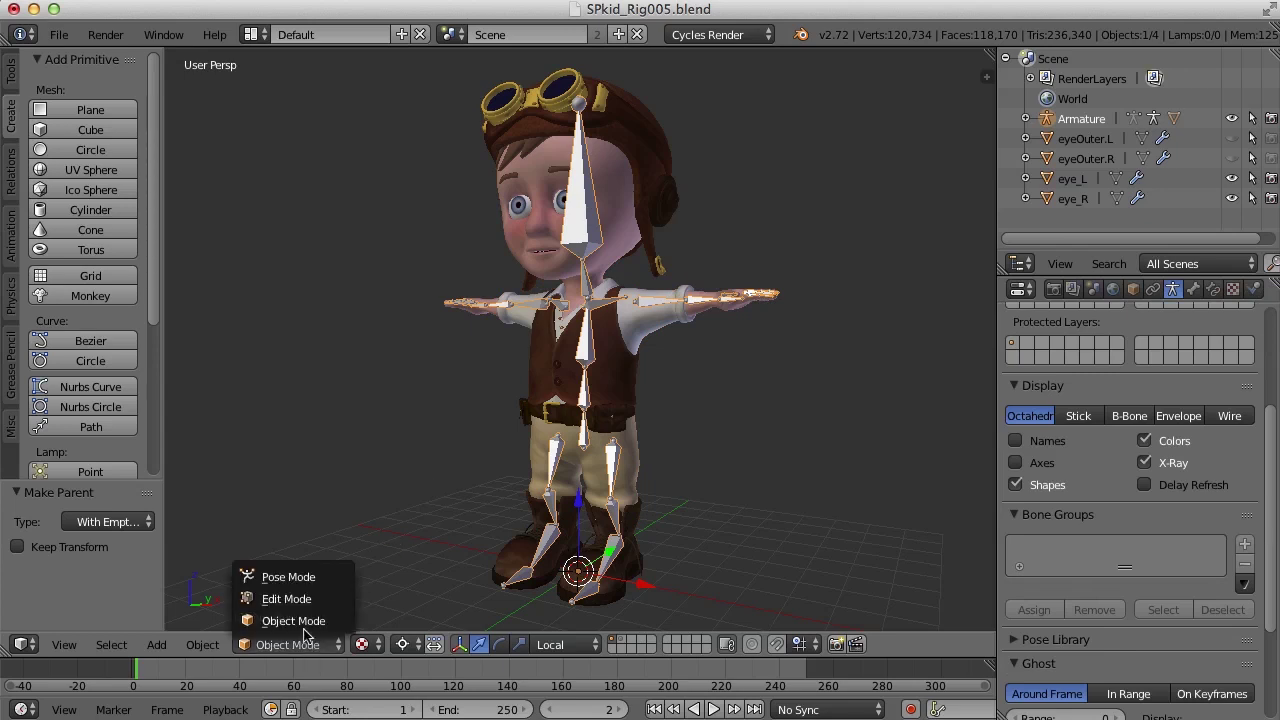
click(288, 577)
right_click(589, 234)
scroll(837, 297, up, 3)
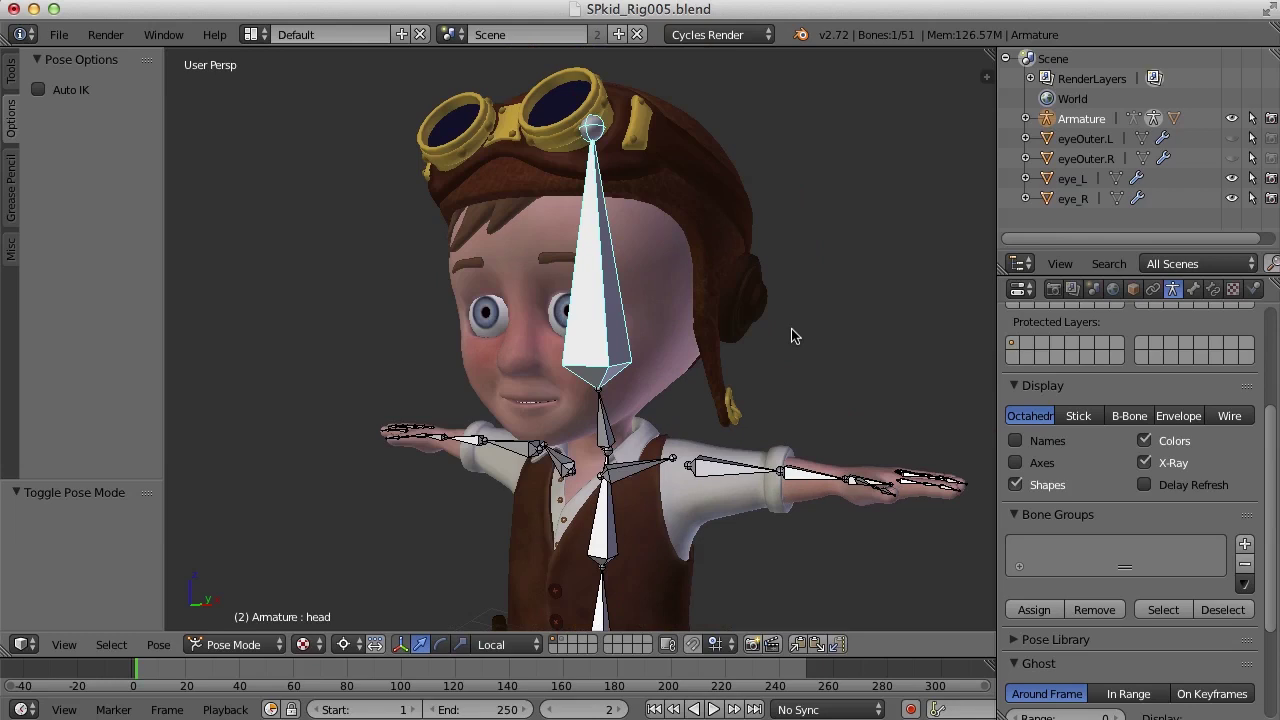
key(r)
key(r)
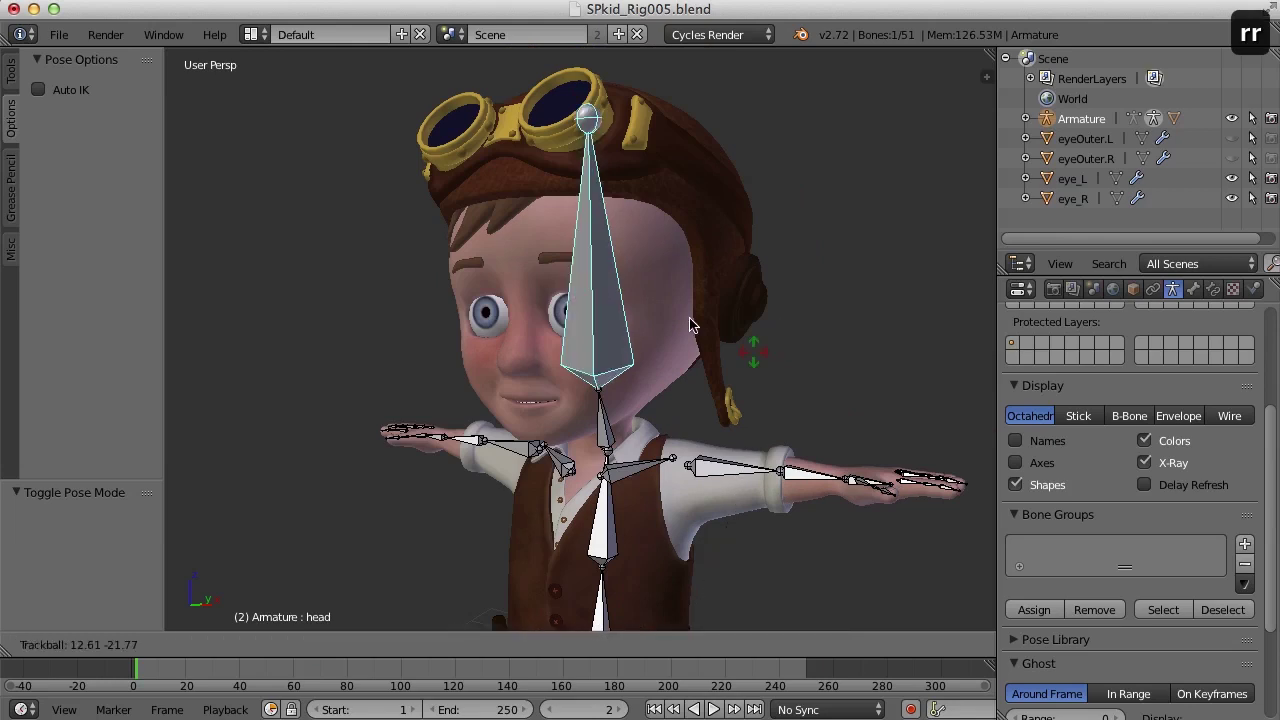
right_click(786, 338)
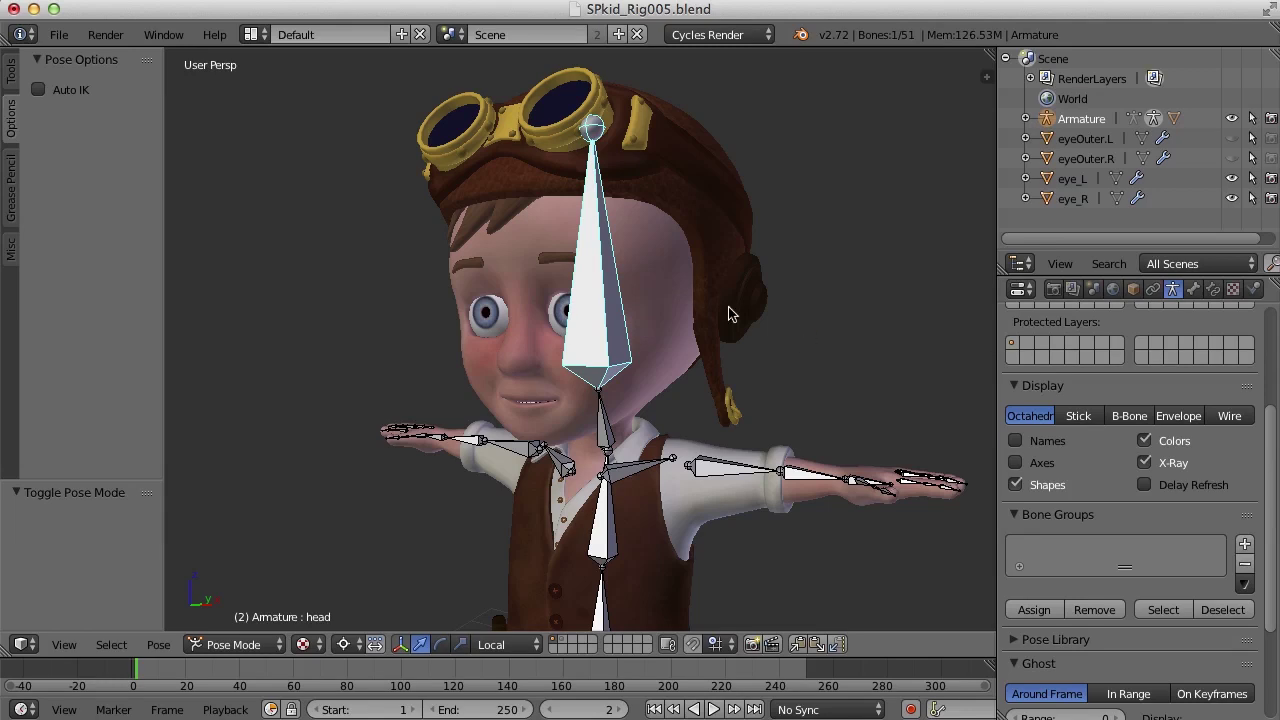
right_click(672, 285)
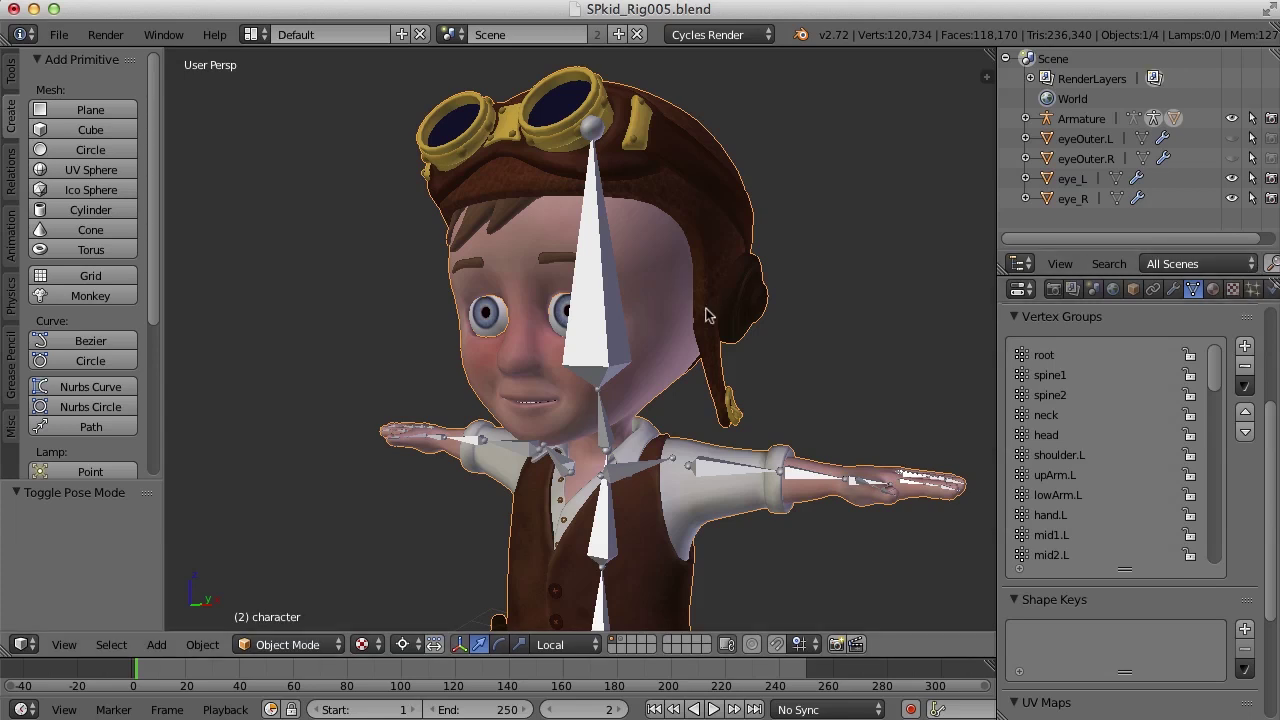
Disable the Subdivision modifier in the viewport, dropping the mesh to 42,339 vertices
click(1174, 289)
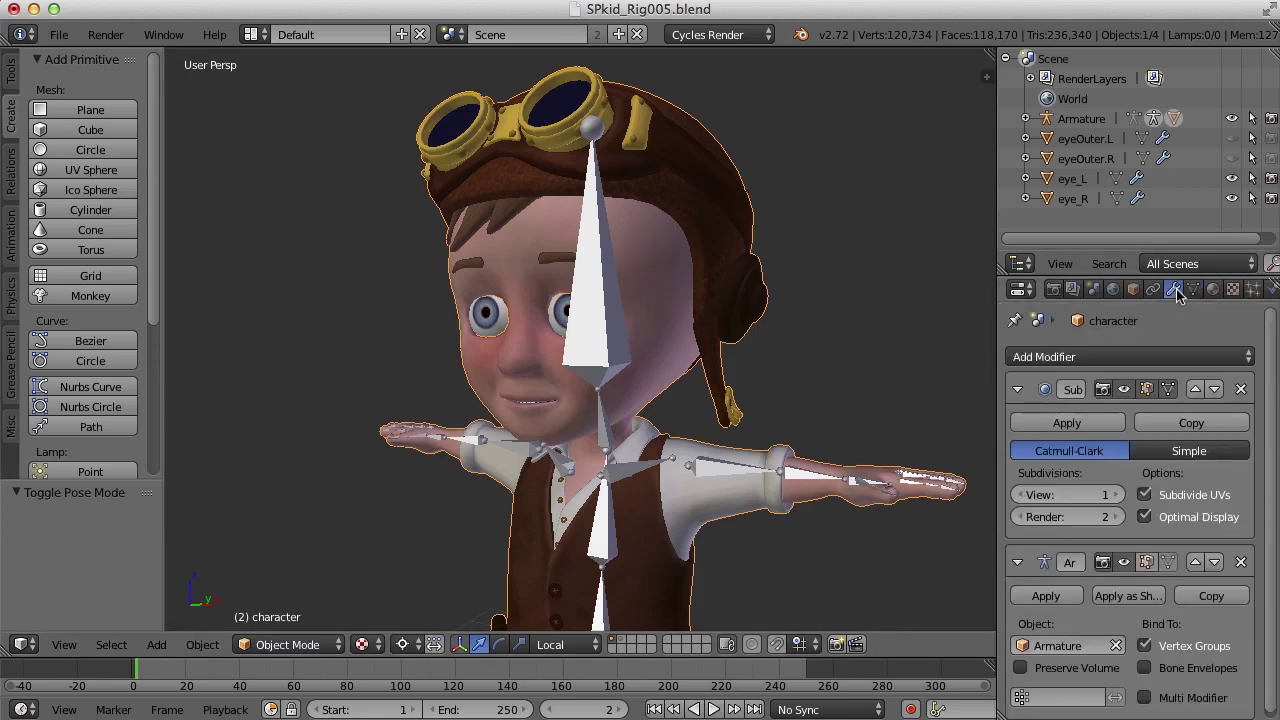
click(1125, 390)
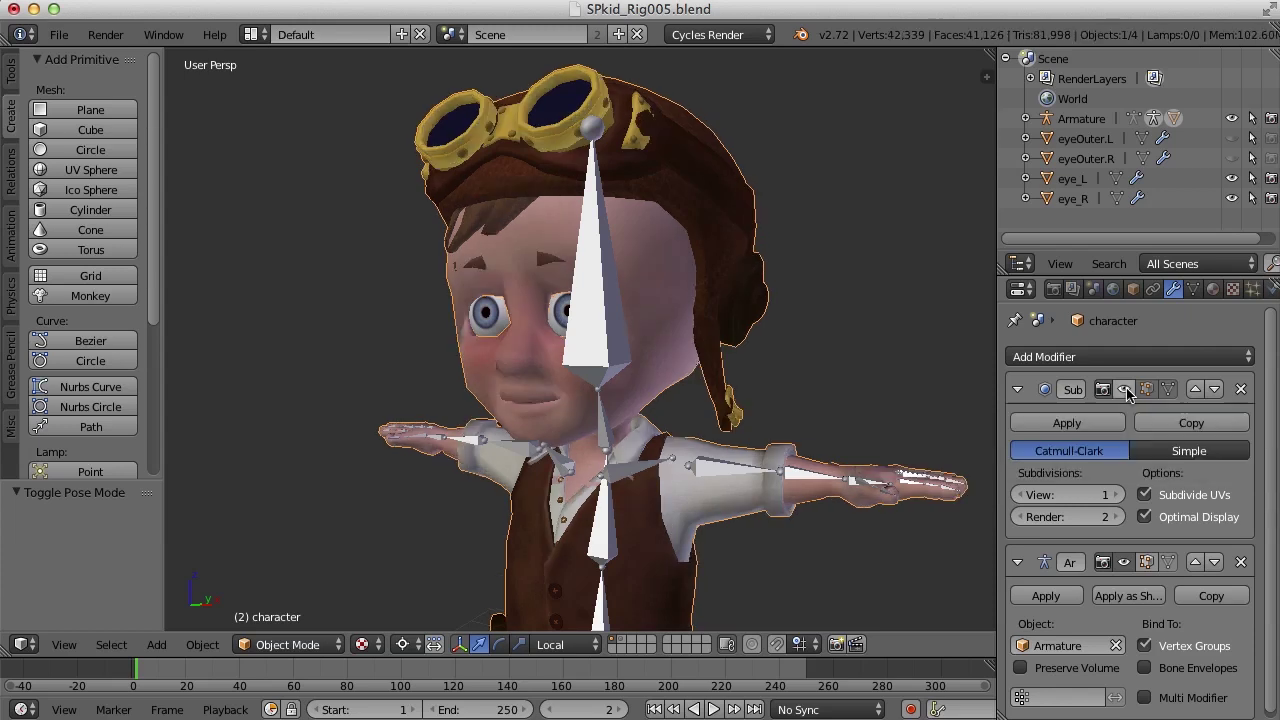
mouse_move(727, 390)
middle_down()
mouse_move(774, 371)
mouse_move(700, 380)
mouse_move(760, 375)
mouse_move(722, 385)
middle_up()
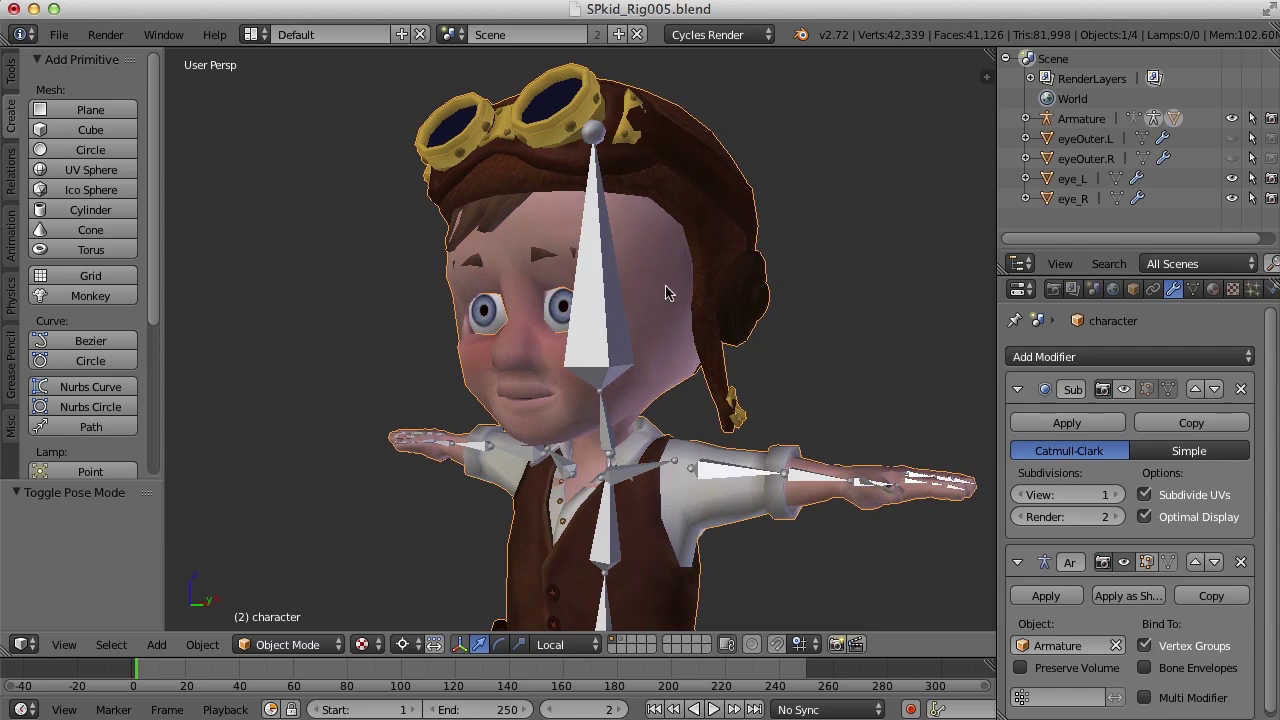
Select the head bone and test-rotate it, cancelling so it stays upright
right_click(605, 335)
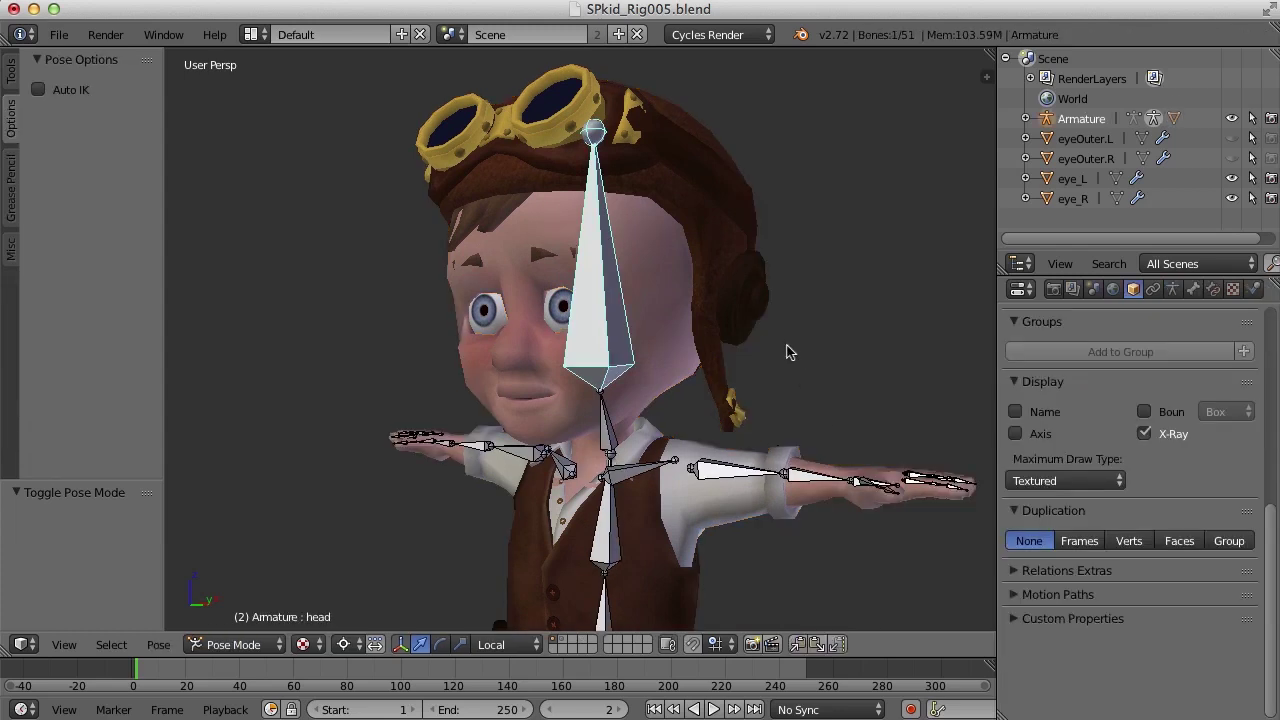
key(r)
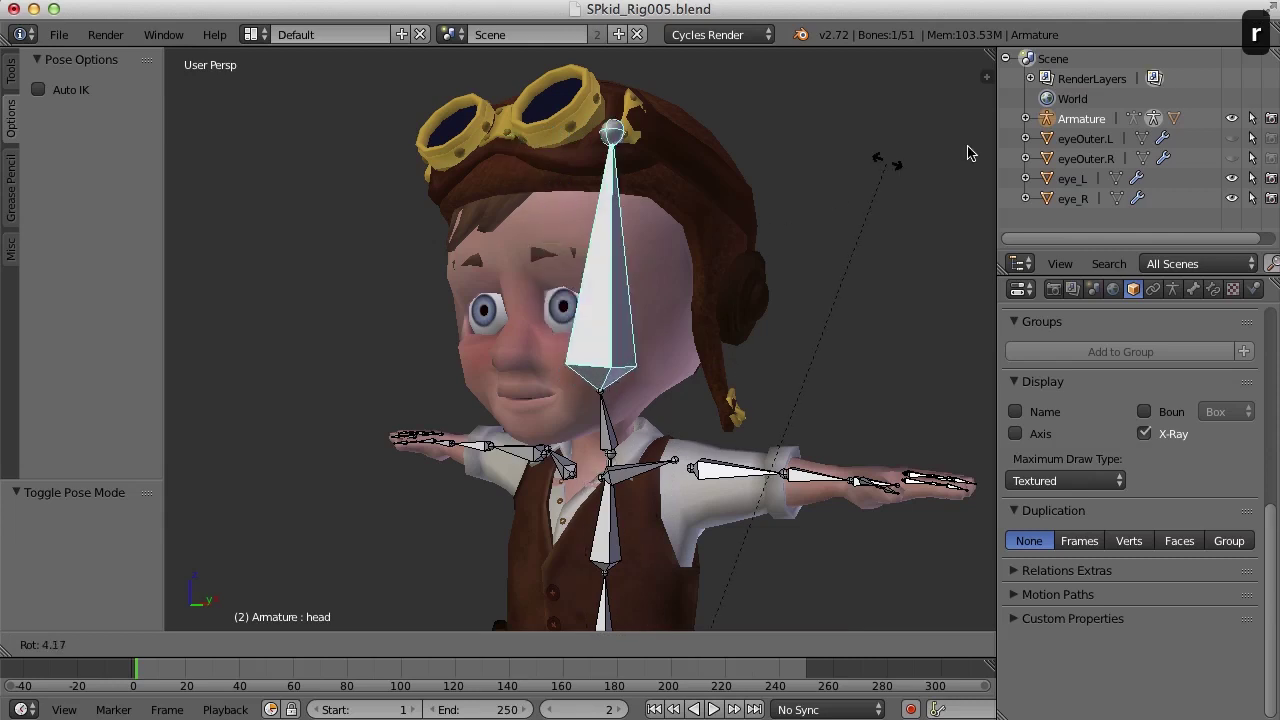
right_click(666, 290)
scroll(712, 300, down, 6)
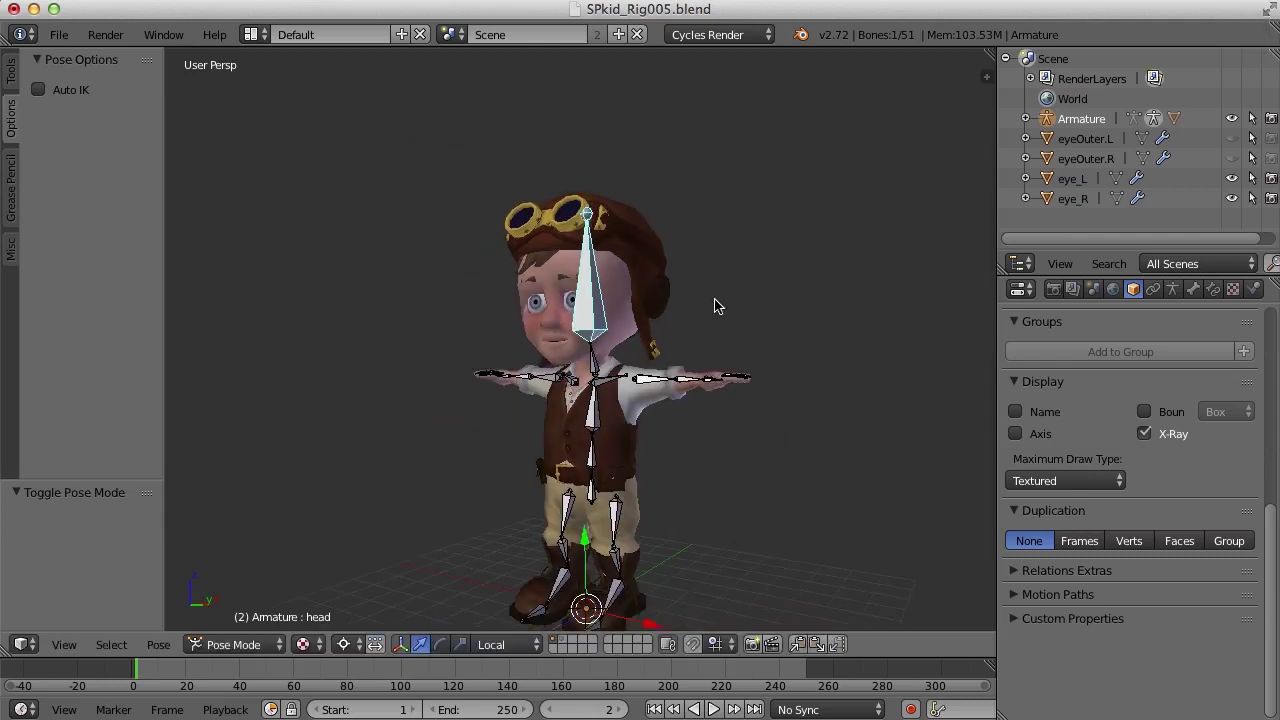
scroll(720, 288, up, 2)
middle_drag(692, 288, 733, 322)
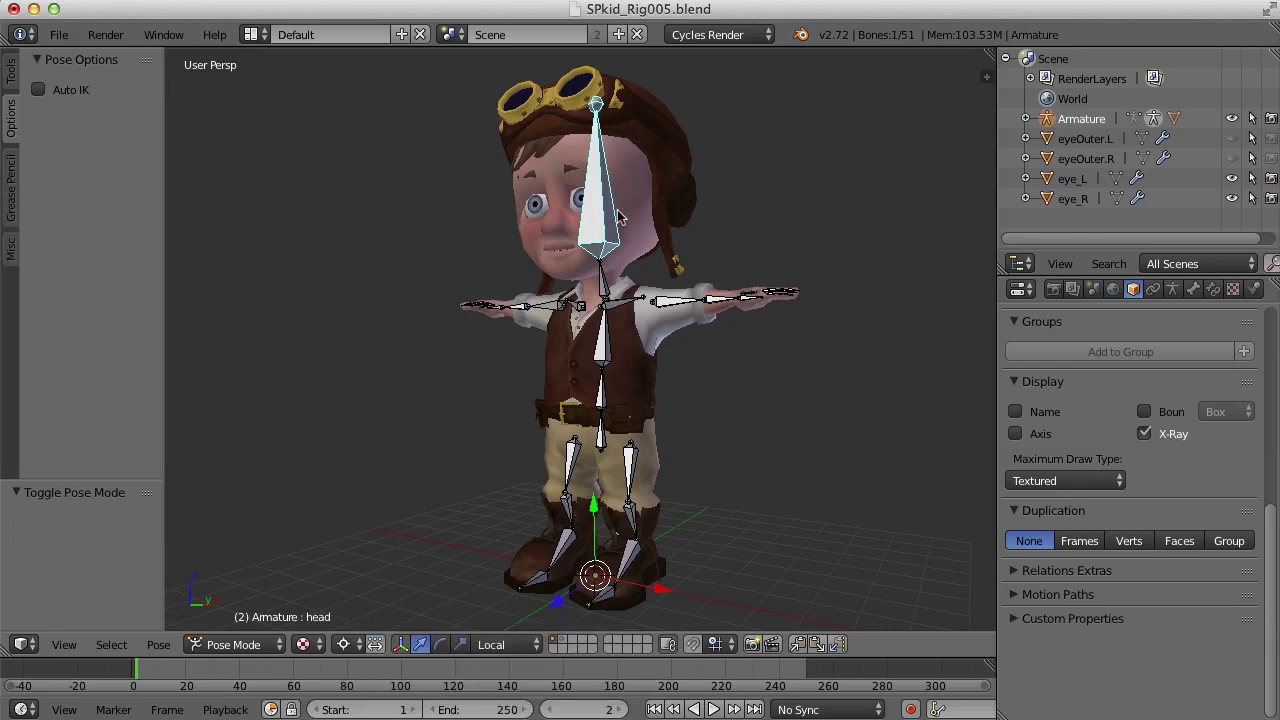
key(r)
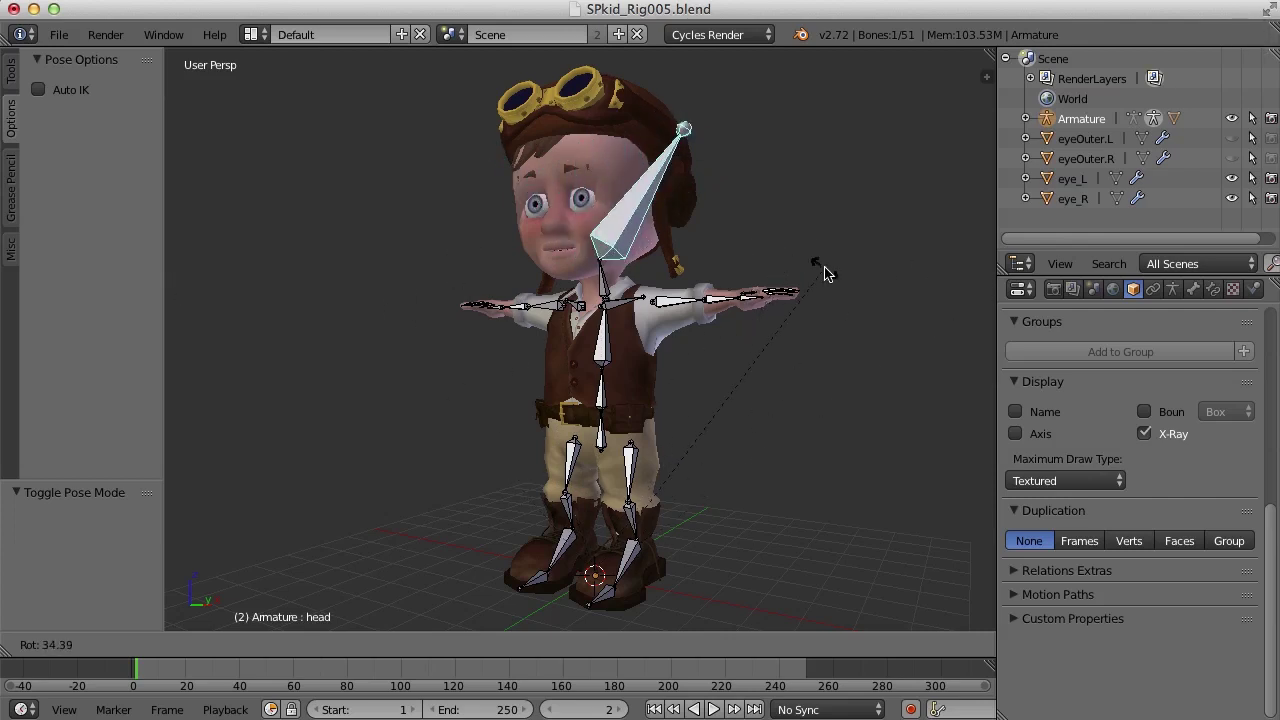
right_click(851, 240)
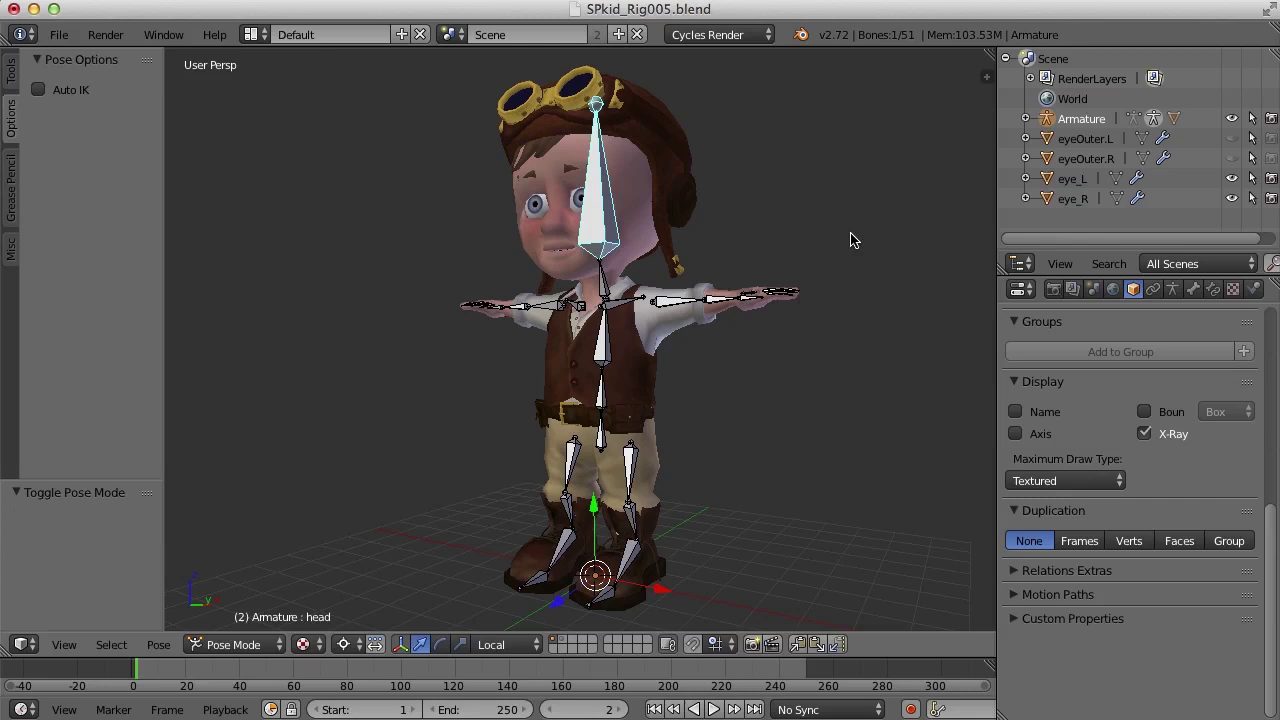
Set Pivot Point to Median Point, retest the head rotation, and reselect the character in Object Mode
click(347, 645)
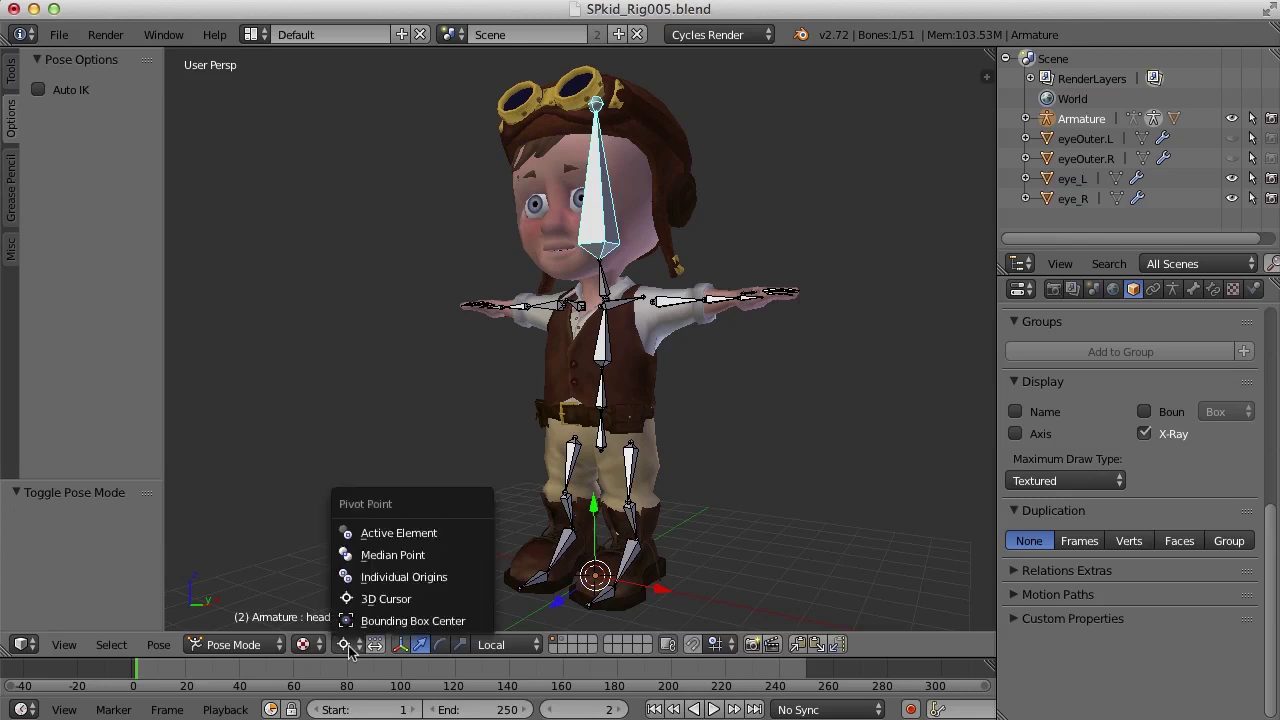
click(405, 557)
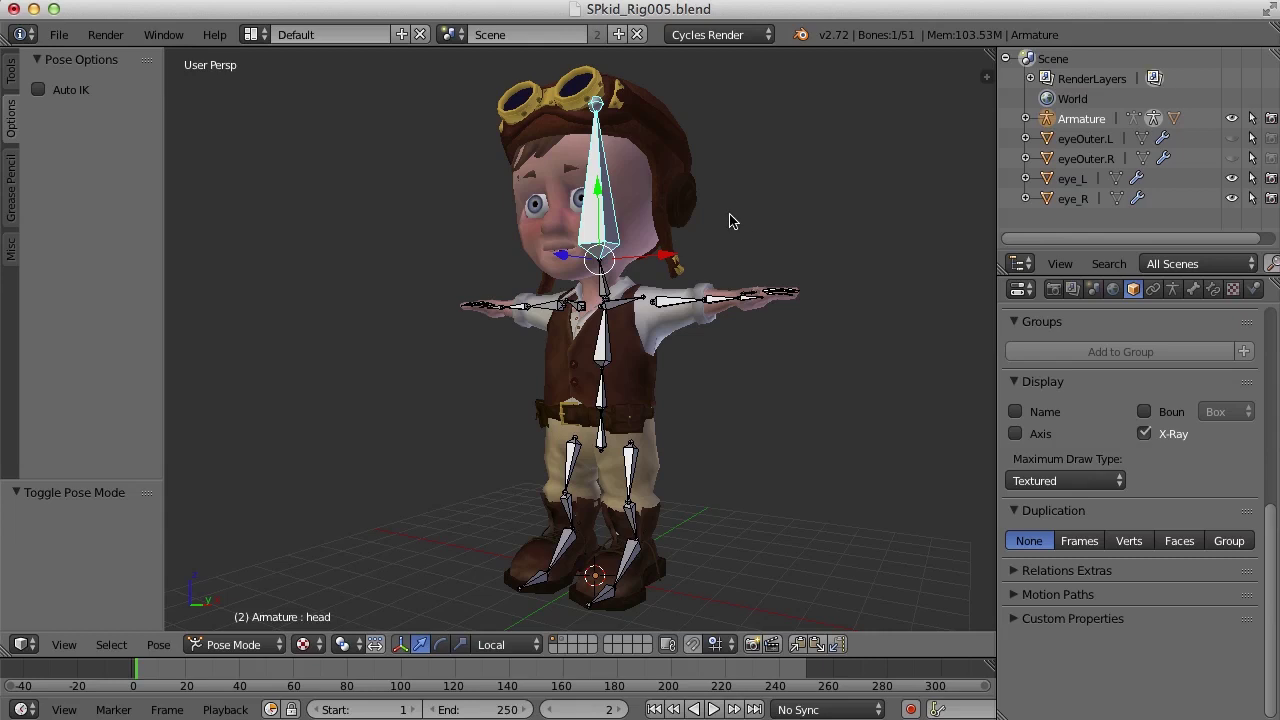
scroll(739, 224, up, 4)
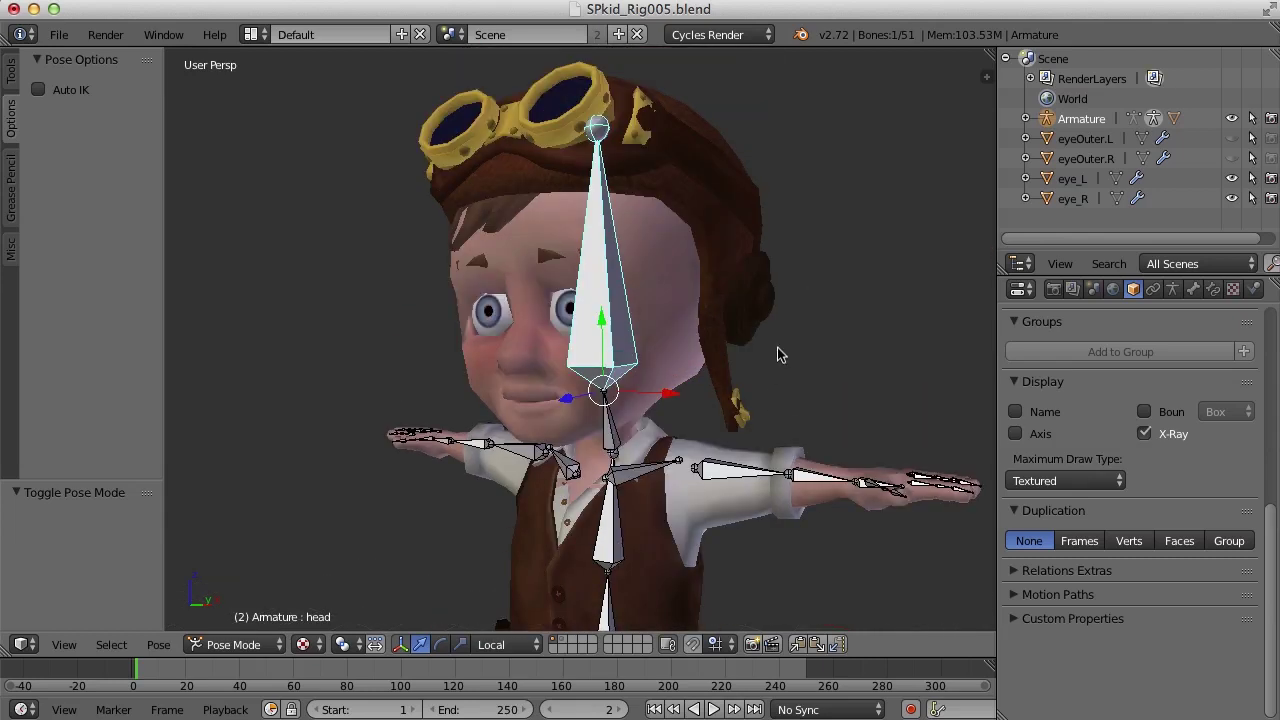
key(r)
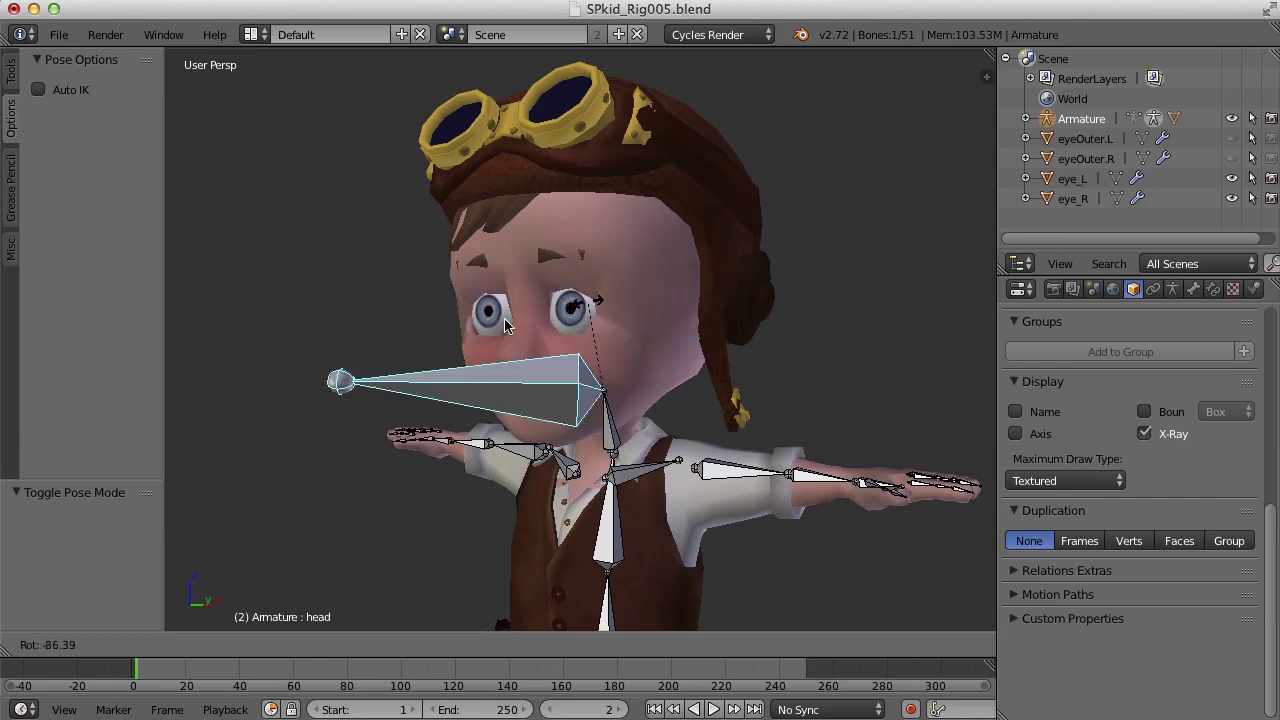
key(Escape)
key(ctrl+Tab)
right_click(760, 470)
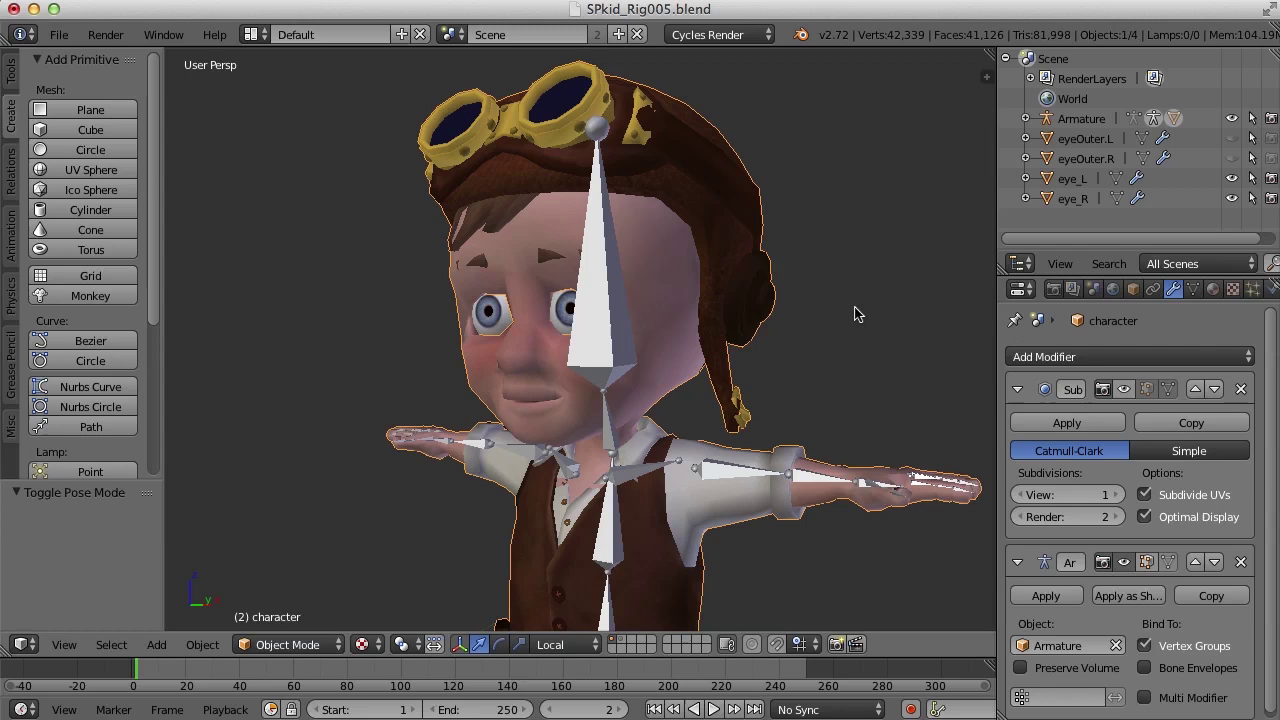
Show the mesh's vertex groups, check the head bone in Pose Mode, then reselect the character
click(1193, 289)
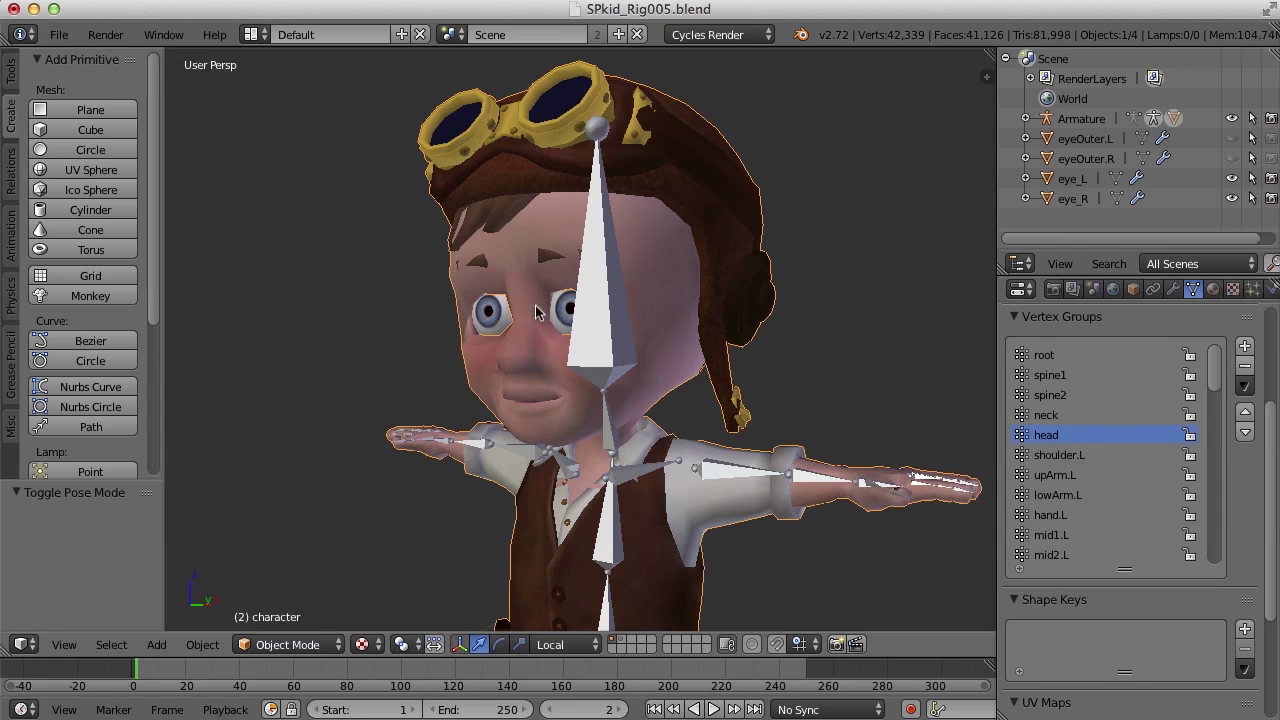
right_click(601, 327)
key(ctrl+Tab)
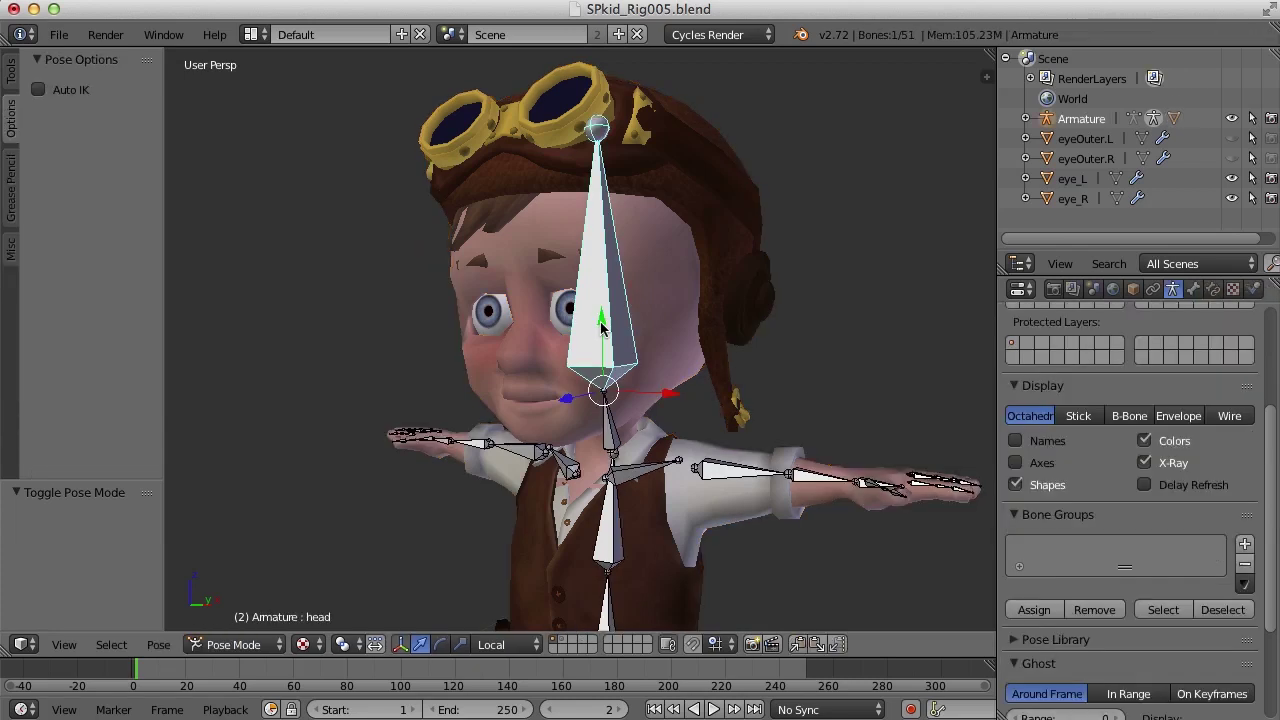
right_click(683, 305)
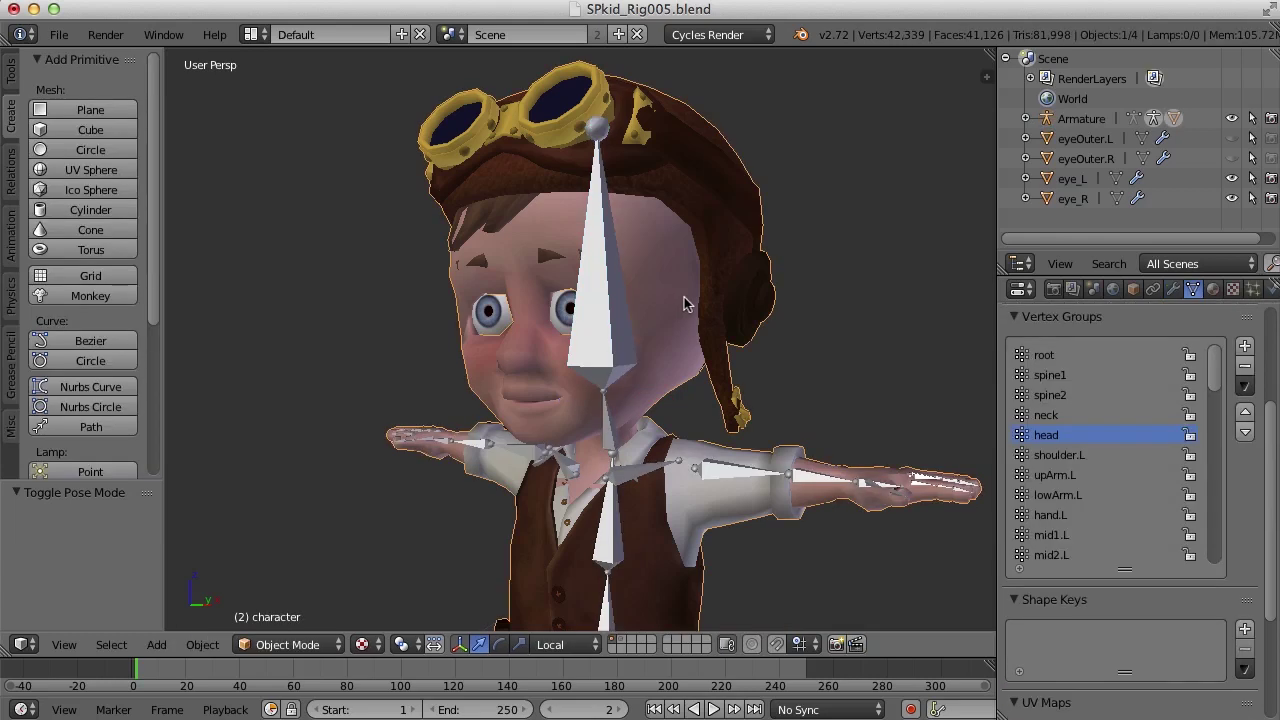
click(327, 646)
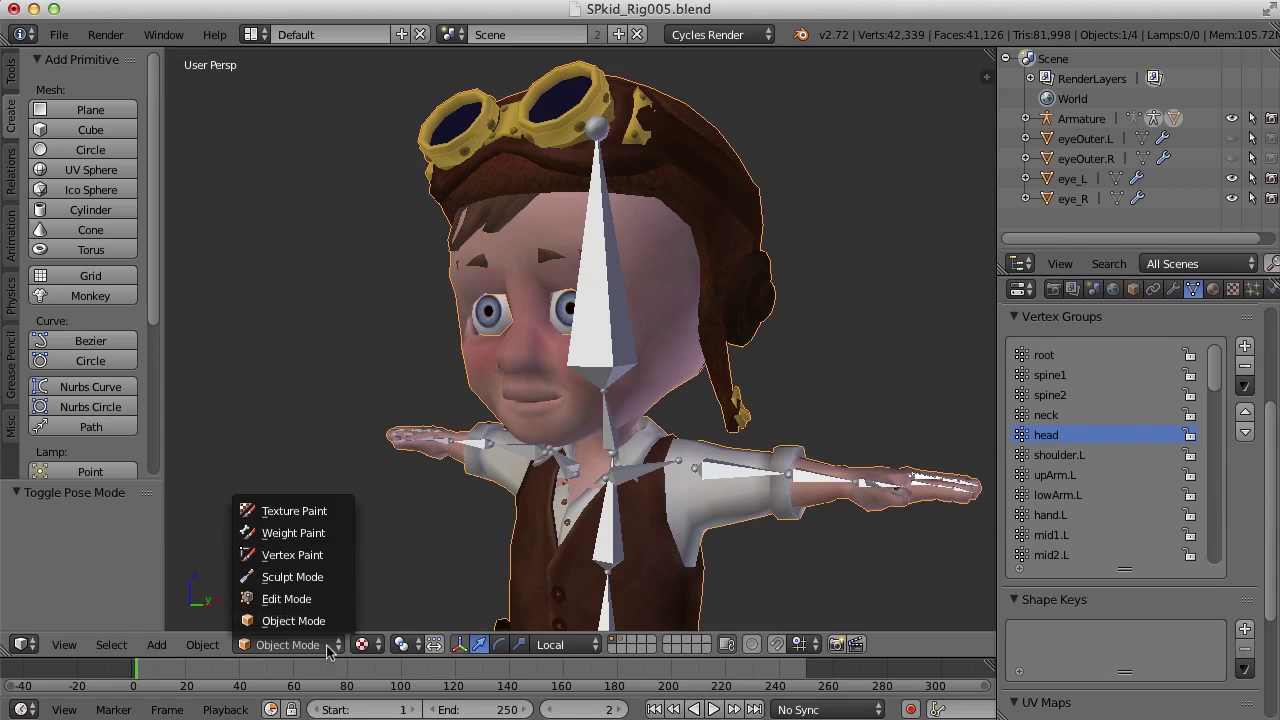
Enter Weight Paint mode and widen the Tools shelf to show Radius, Strength and Stroke settings
click(316, 537)
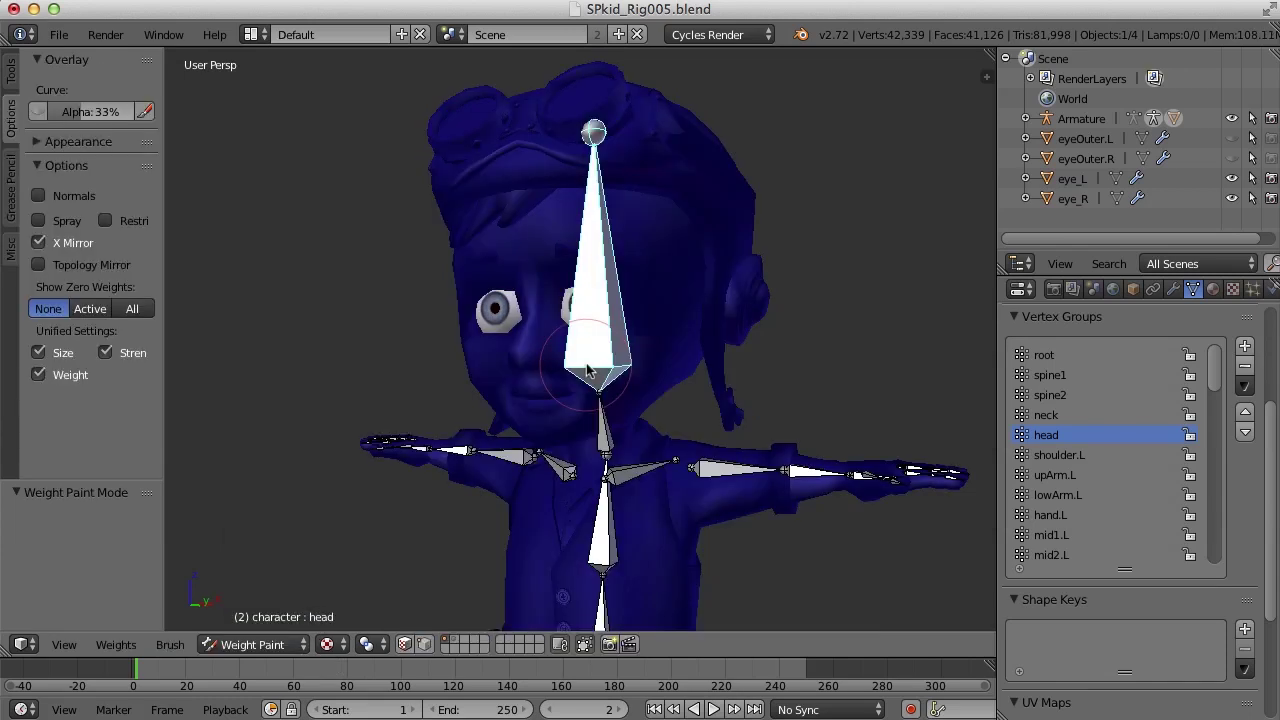
click(12, 70)
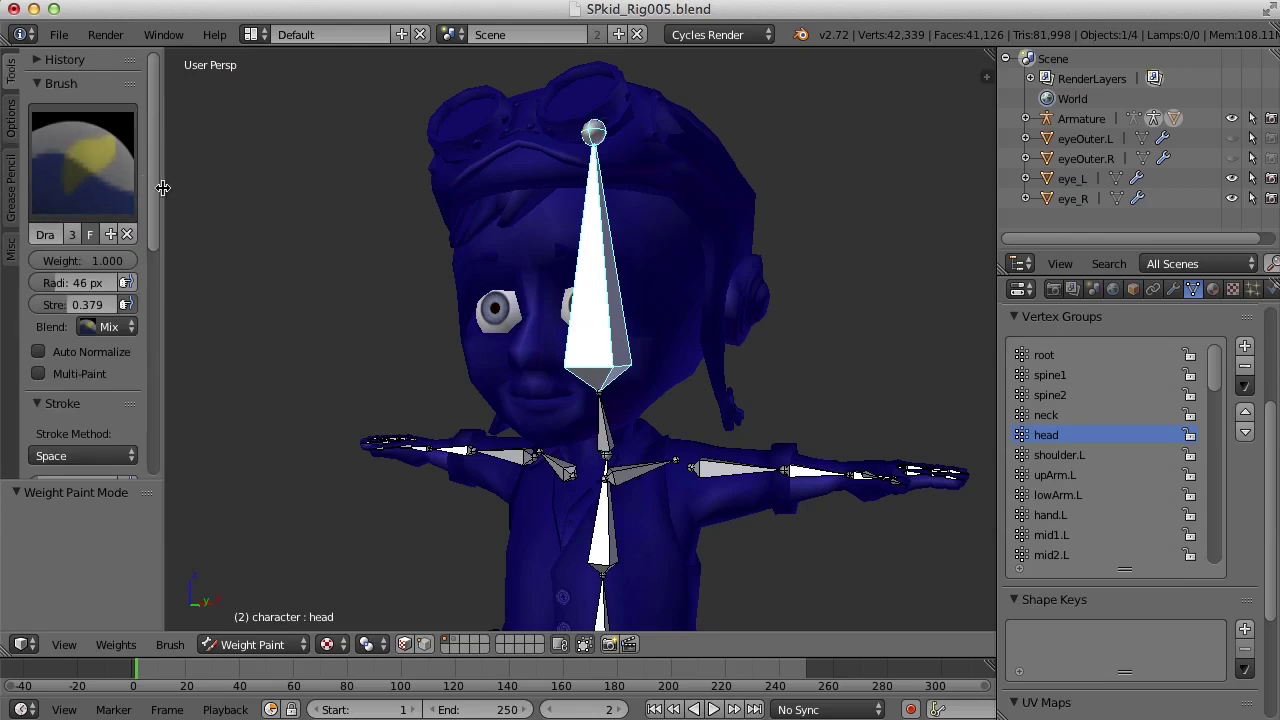
drag(160, 185, 207, 190)
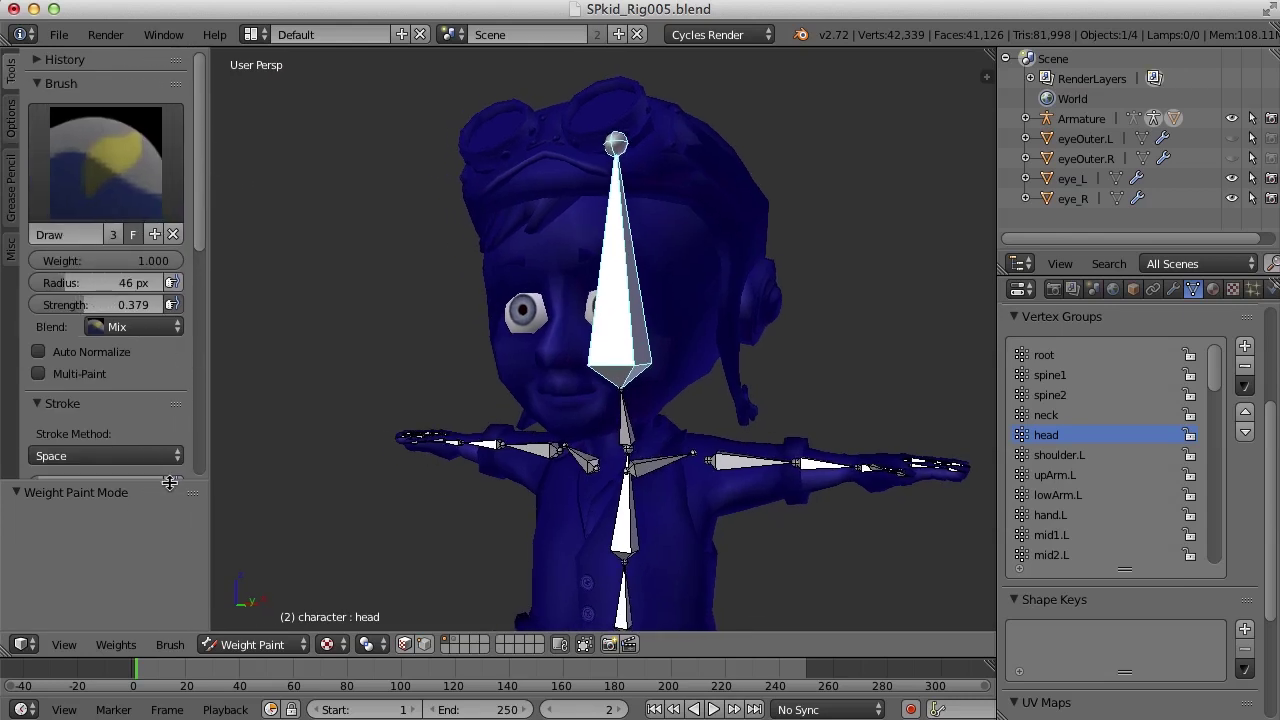
drag(170, 483, 166, 601)
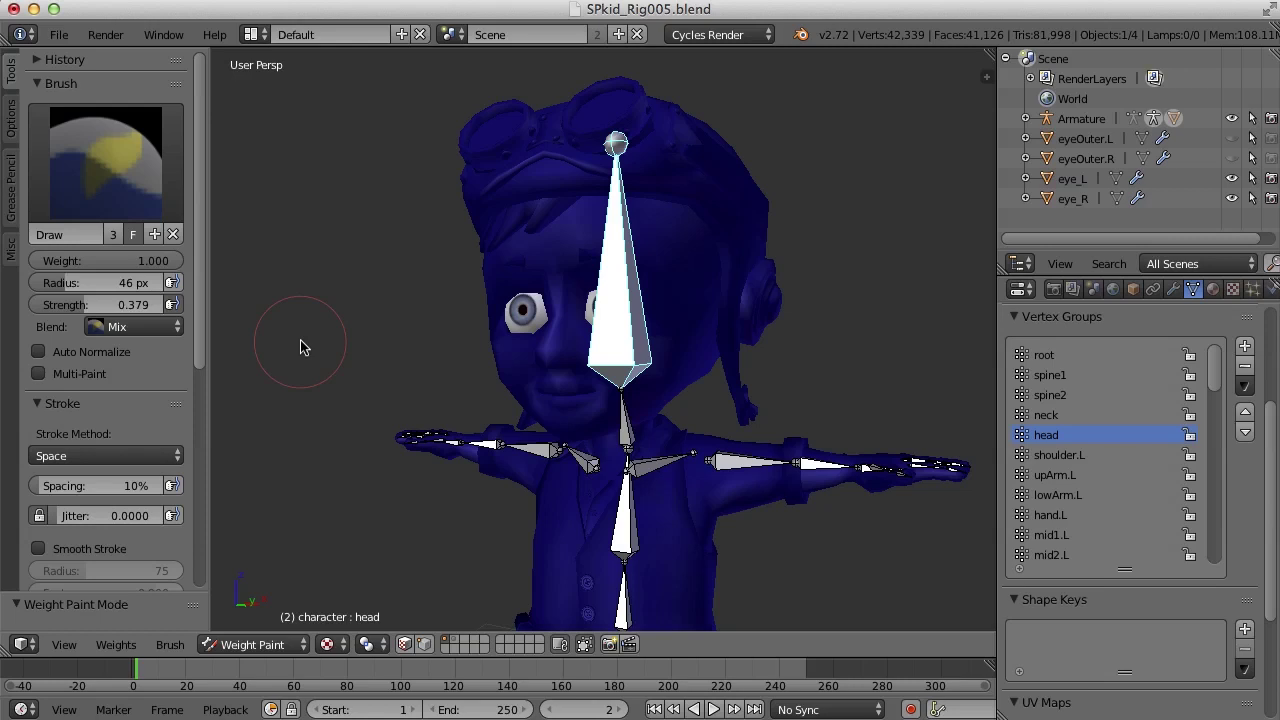
Inspect the neck, shoulder.L, spine2 and head bone weights, ending on the head group
right_click(624, 425)
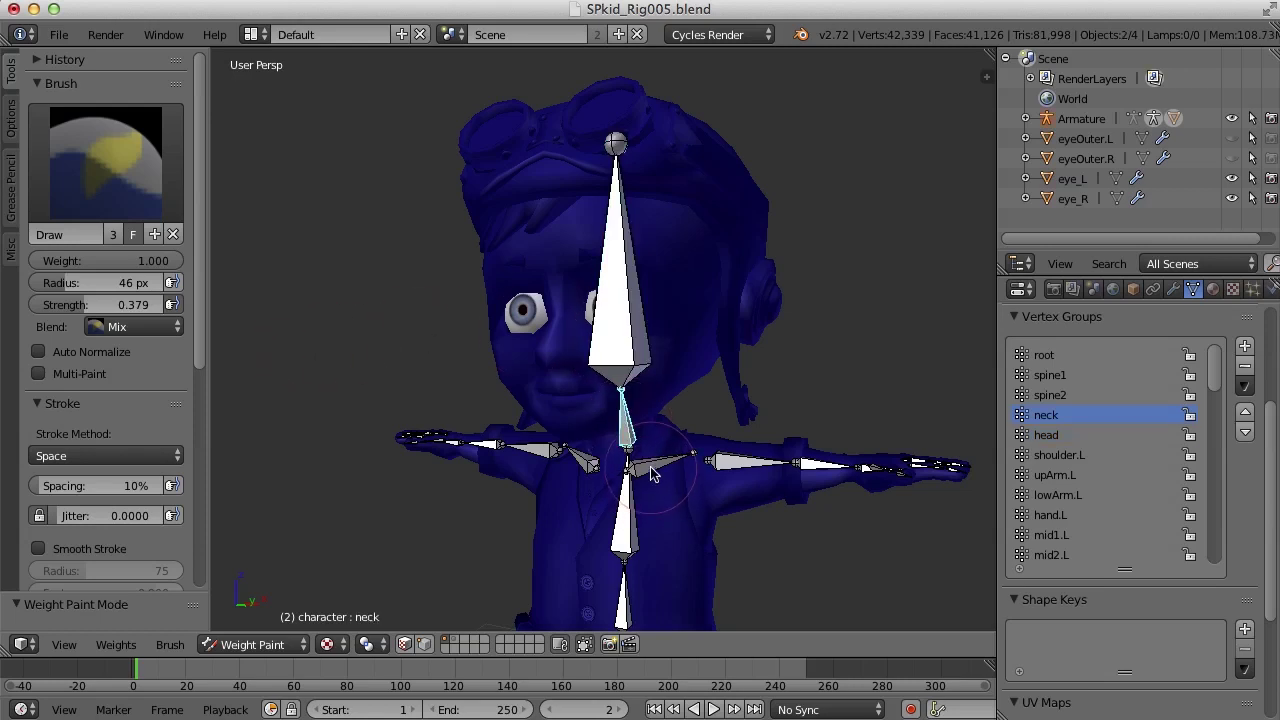
right_click(660, 468)
right_click(648, 495)
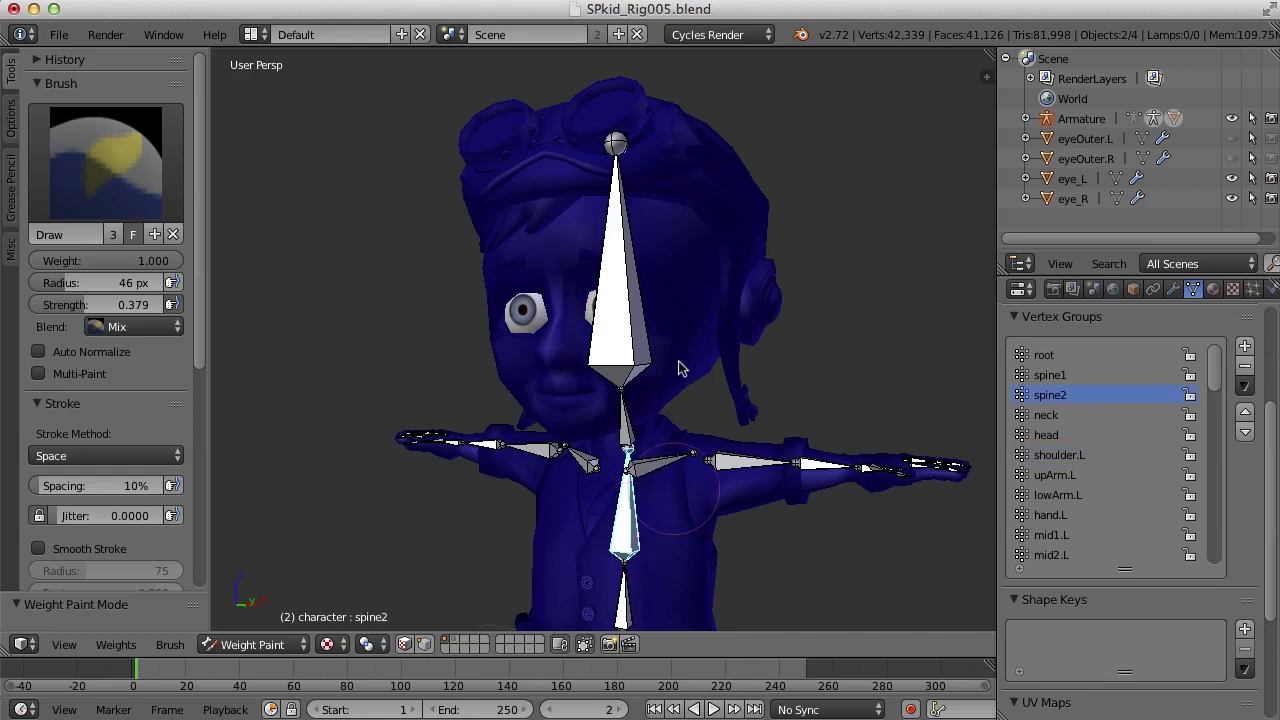
right_click(614, 332)
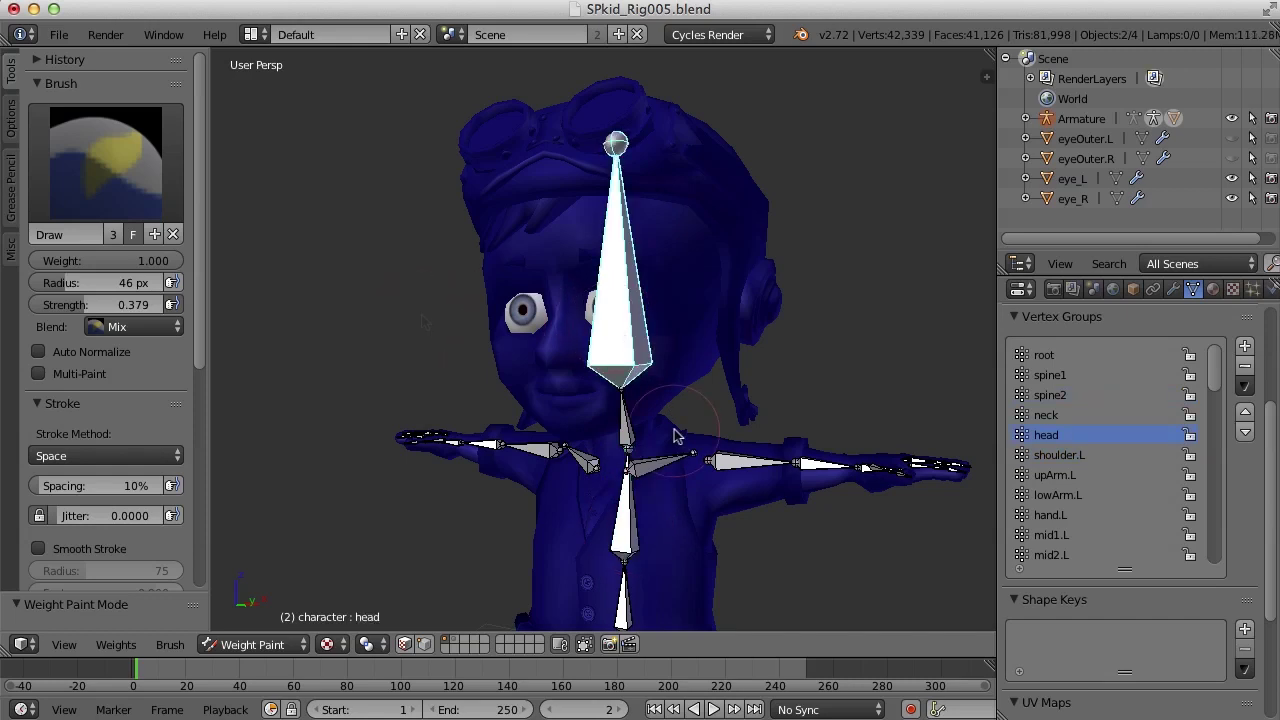
right_click(626, 425)
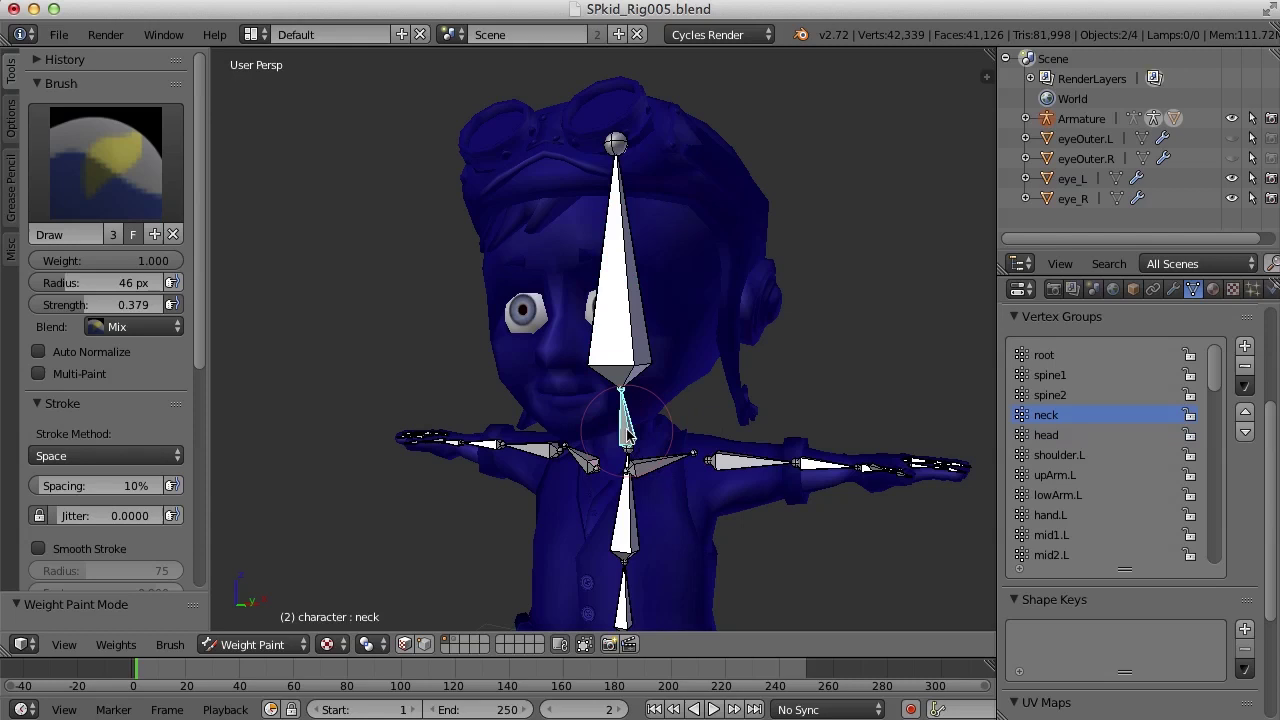
right_click(624, 510)
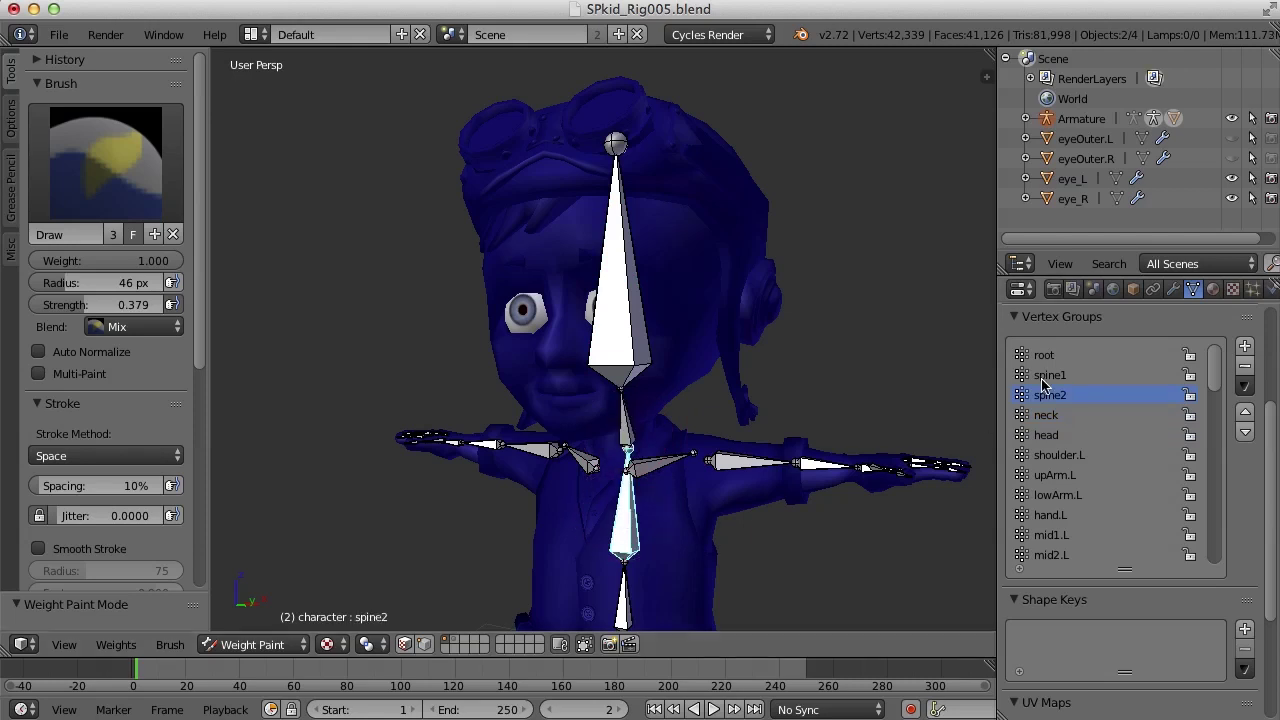
right_click(626, 425)
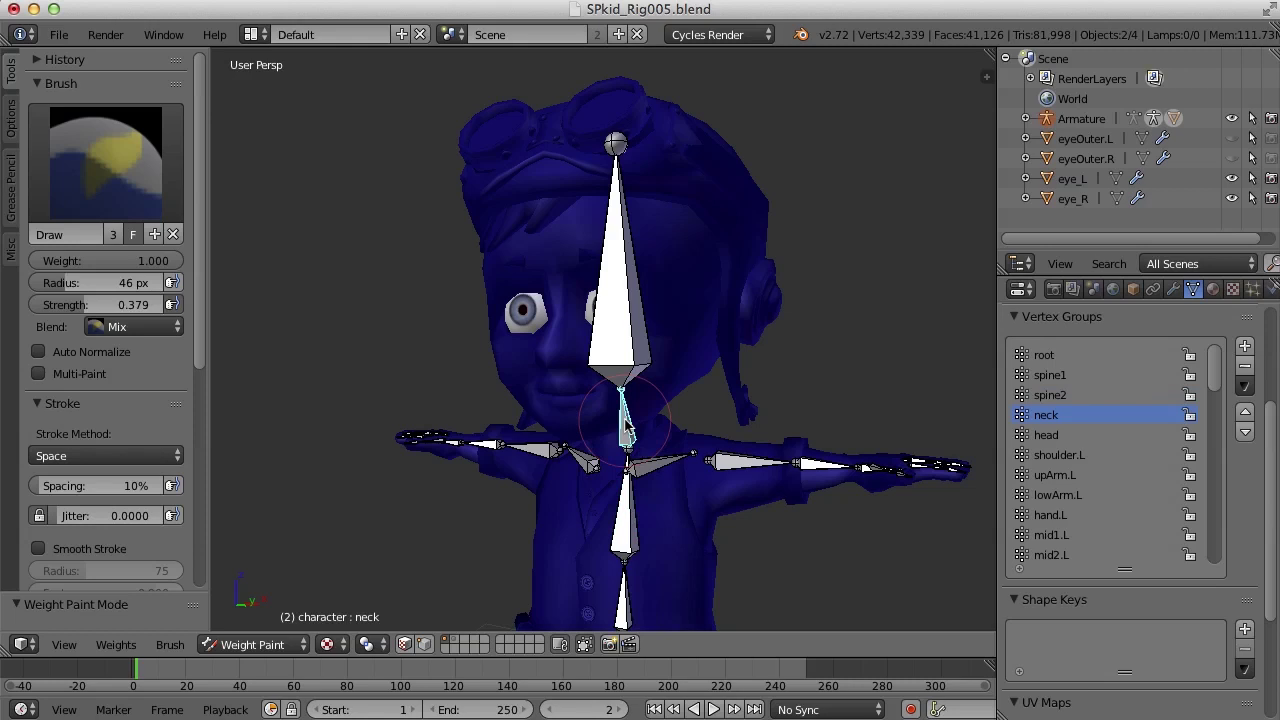
right_click(630, 352)
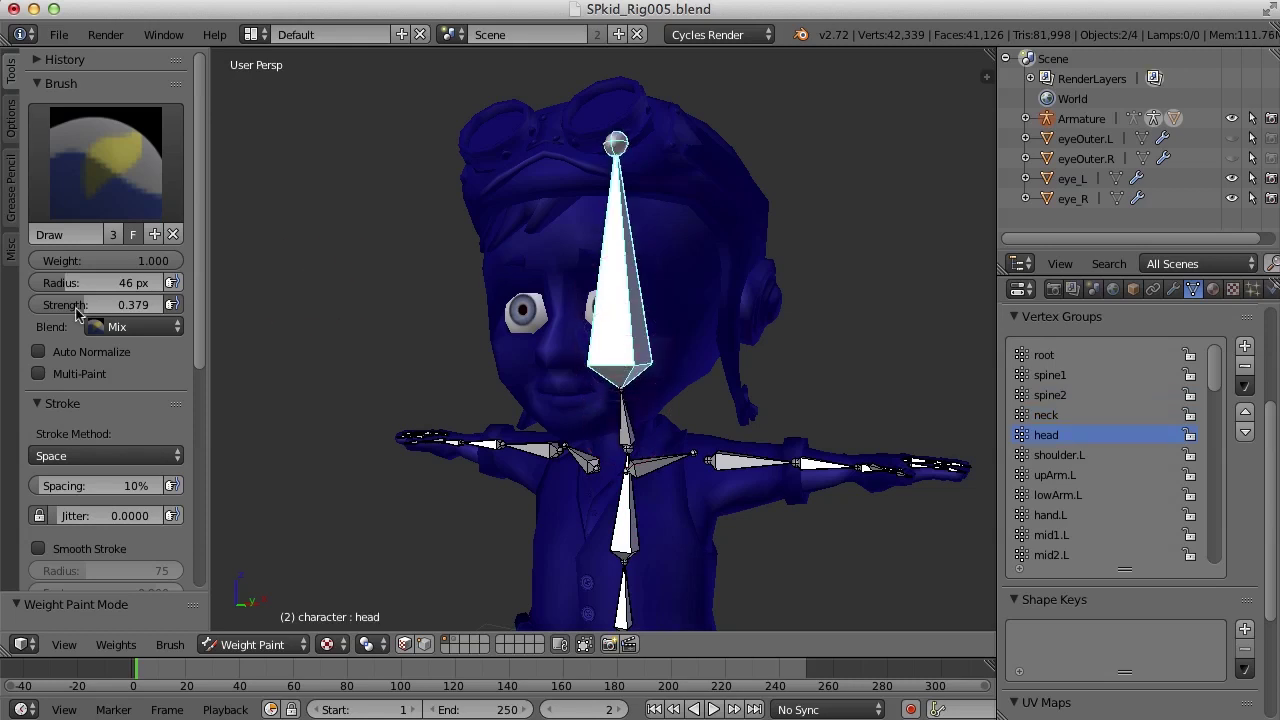
Set brush strength to 1.000 and paint head weight over the goggles and crown
drag(84, 304, 164, 304)
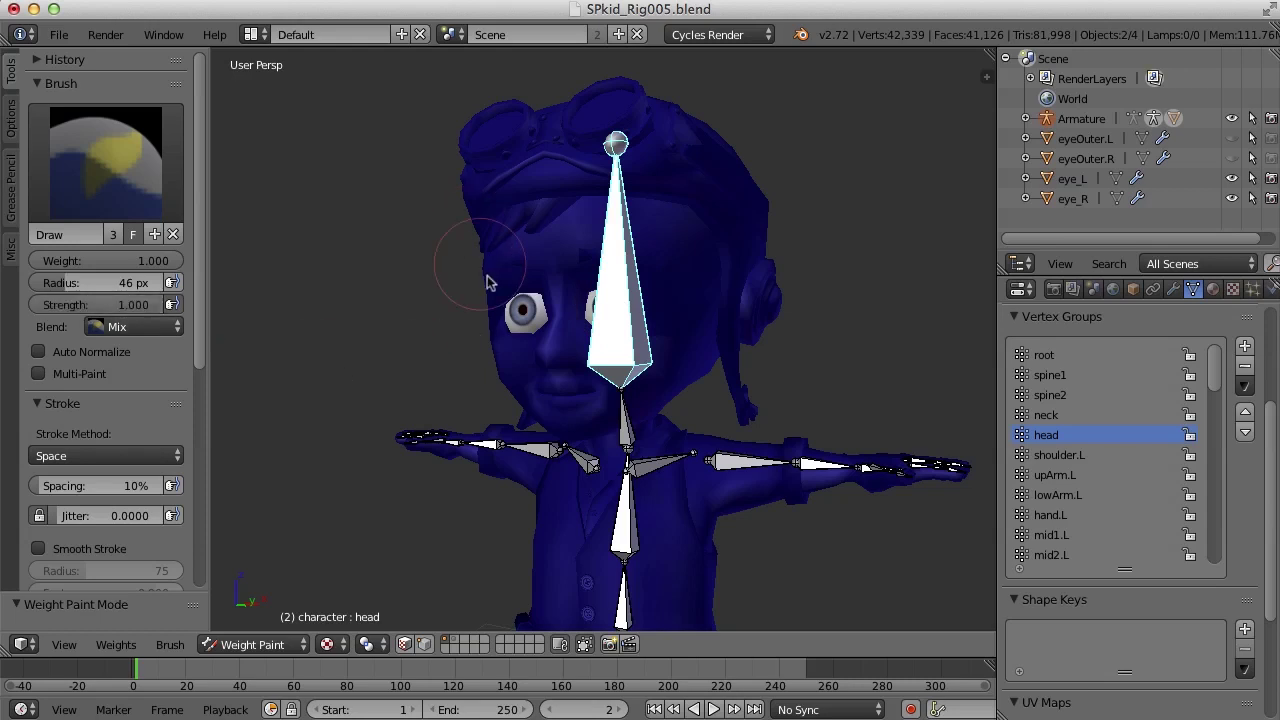
middle_drag(466, 286, 498, 296)
shift+scroll(565, 277, up, 1)
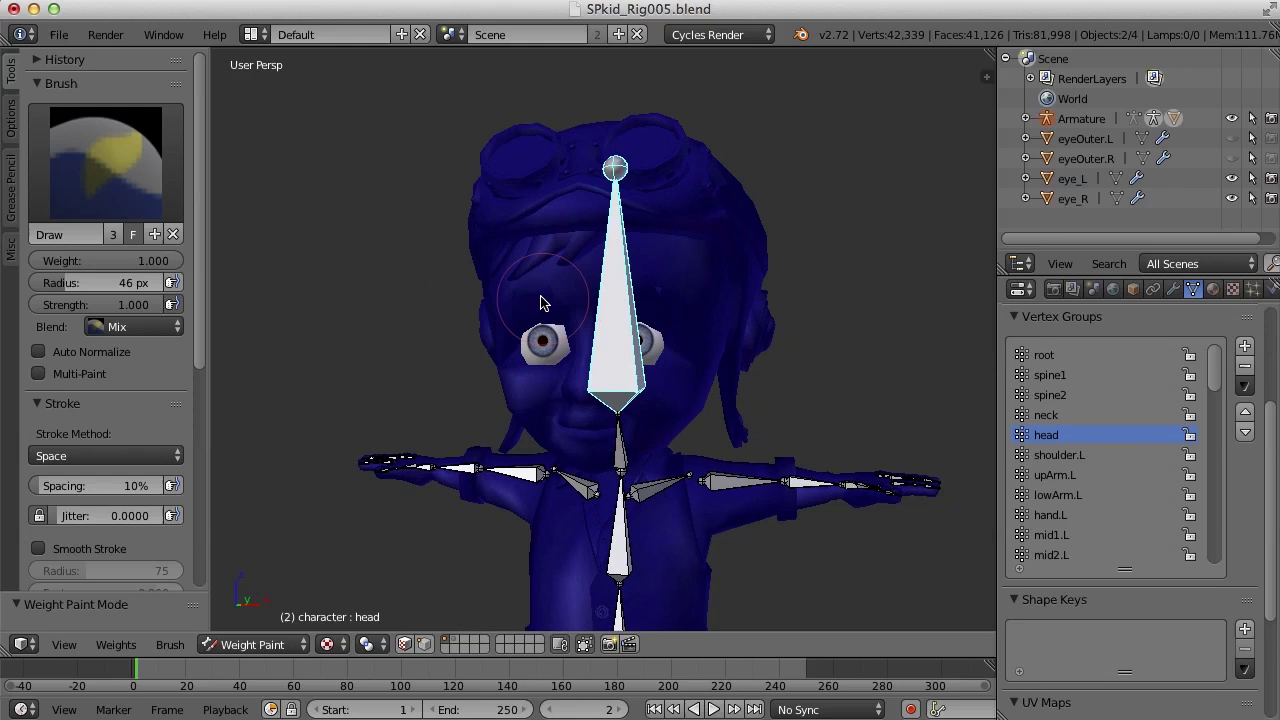
mouse_move(608, 183)
mouse_down()
mouse_move(515, 180)
mouse_move(545, 149)
mouse_move(667, 157)
mouse_move(652, 141)
mouse_move(568, 143)
mouse_move(512, 163)
mouse_move(506, 201)
mouse_move(675, 215)
mouse_move(529, 232)
mouse_move(487, 208)
mouse_move(591, 209)
mouse_move(693, 233)
mouse_move(707, 141)
mouse_move(630, 127)
mouse_move(567, 137)
mouse_move(513, 172)
mouse_up()
Paint the goggles and the back and top of the skull red from side and rear views
mouse_move(766, 234)
middle_down()
mouse_move(686, 291)
mouse_move(722, 305)
middle_up()
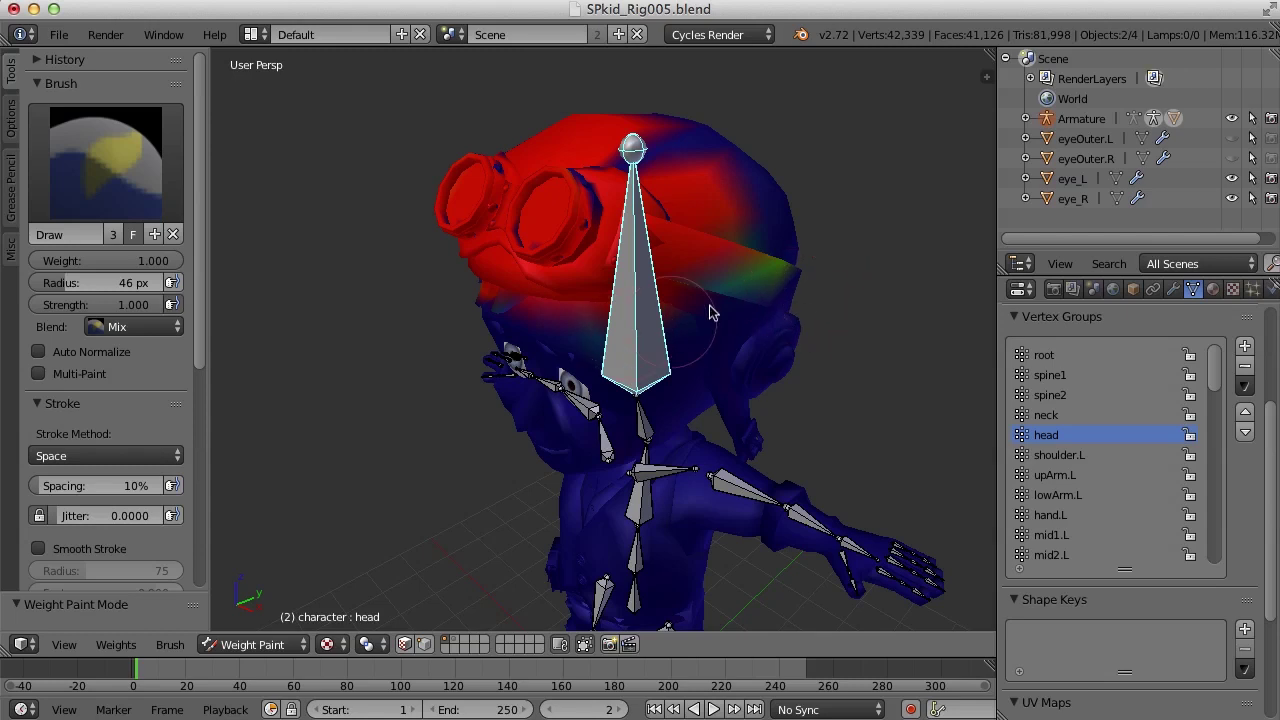
middle_drag(709, 313, 660, 352)
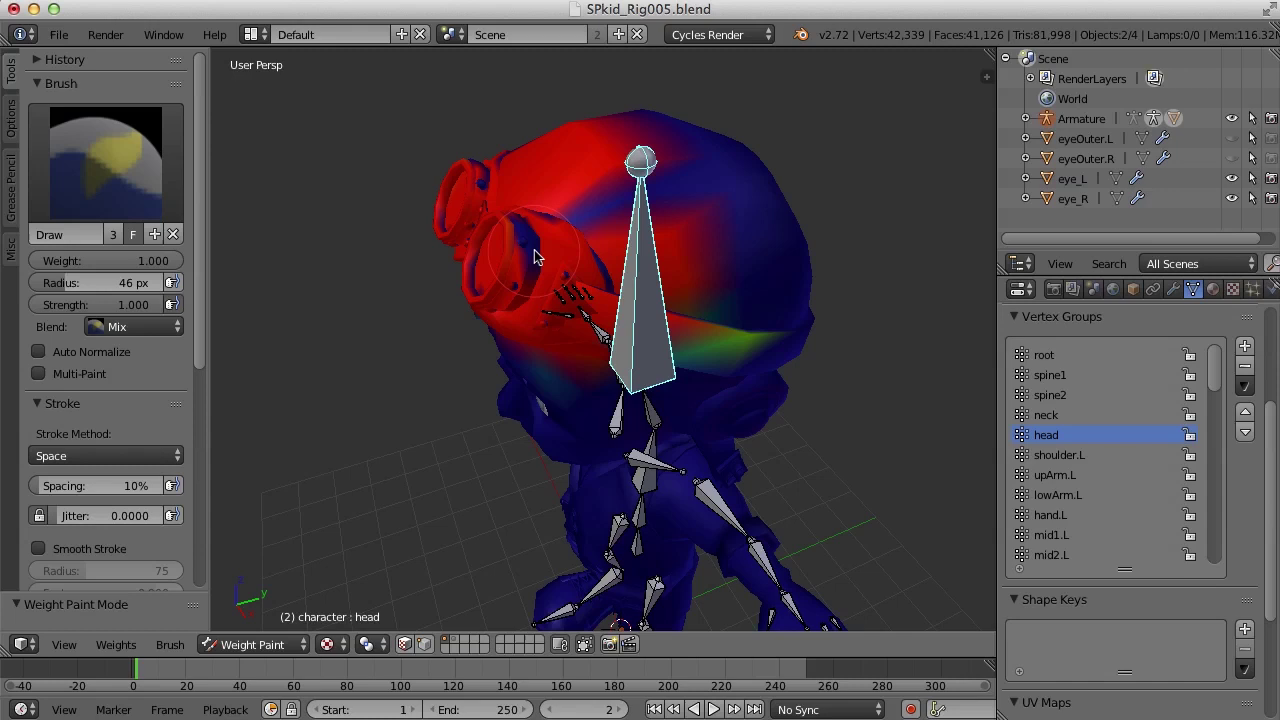
mouse_move(534, 257)
mouse_down()
mouse_move(529, 243)
mouse_move(547, 250)
mouse_up()
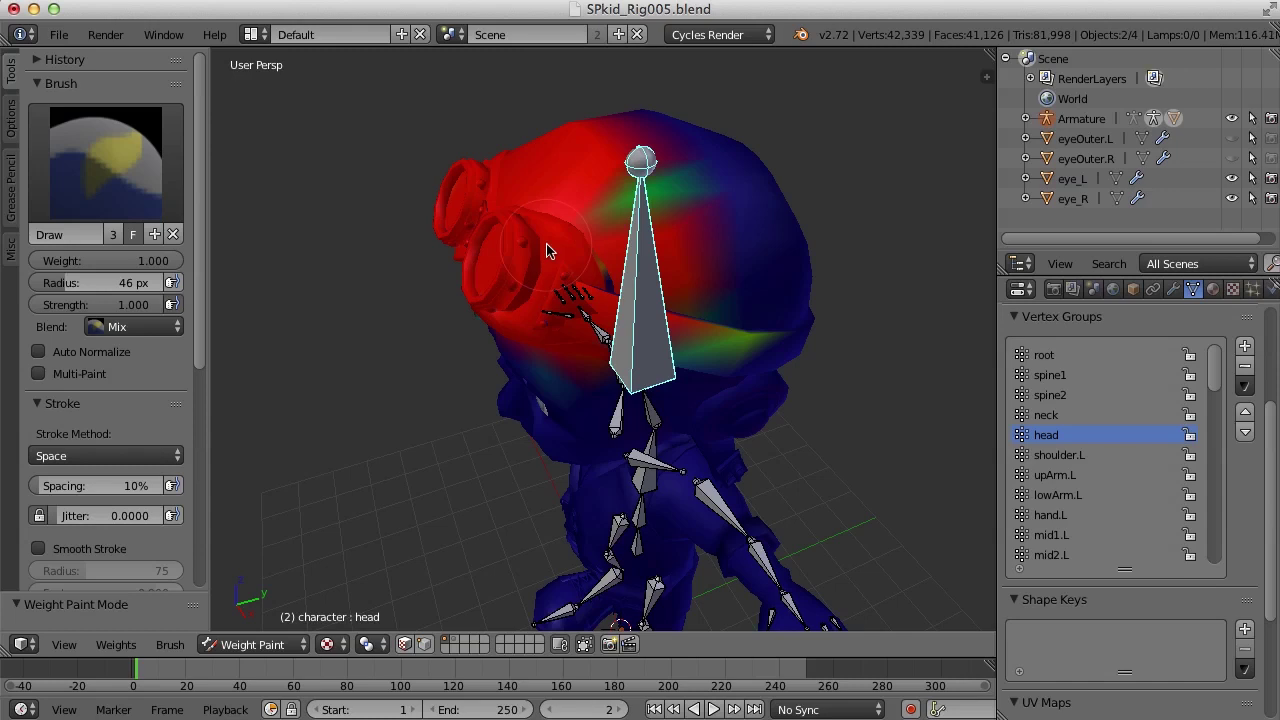
middle_drag(692, 283, 655, 262)
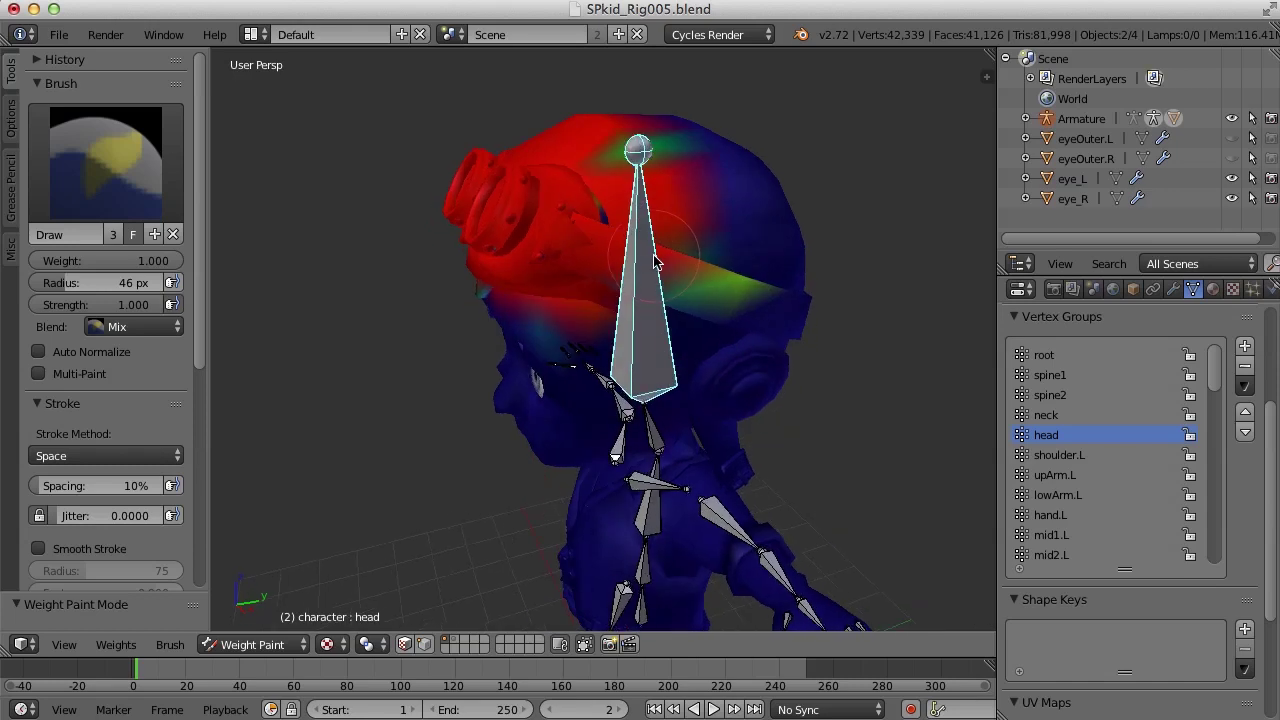
mouse_move(655, 262)
mouse_down()
mouse_move(776, 292)
mouse_move(661, 185)
mouse_move(602, 163)
mouse_move(641, 186)
mouse_move(777, 180)
mouse_move(808, 250)
mouse_up()
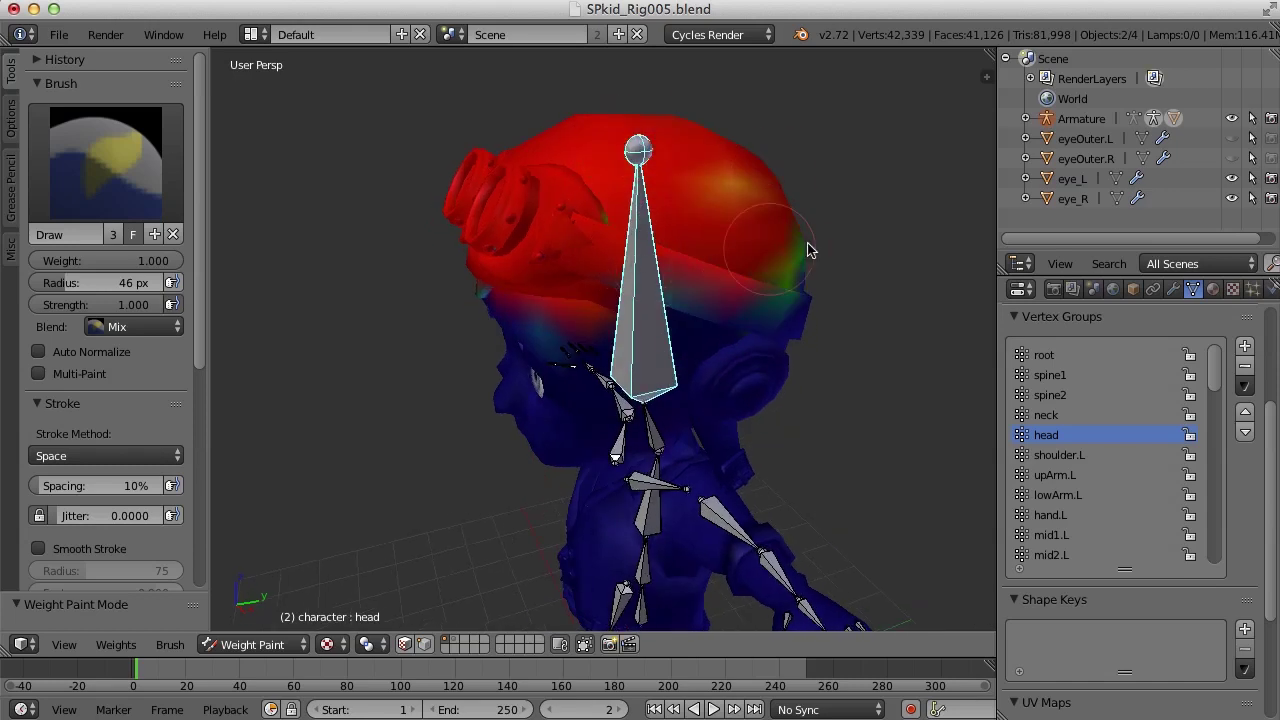
mouse_move(808, 250)
middle_down()
mouse_move(757, 286)
mouse_move(710, 212)
middle_up()
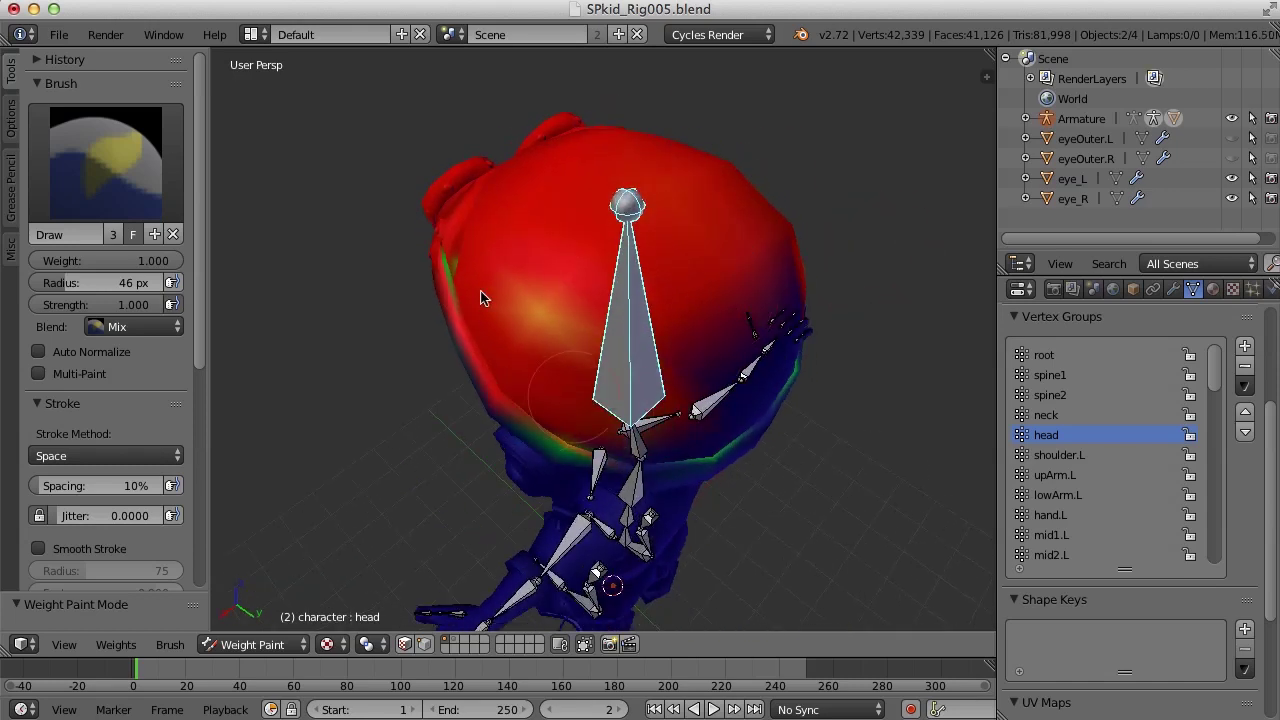
mouse_move(466, 346)
middle_down()
mouse_move(569, 263)
mouse_move(528, 296)
mouse_move(684, 289)
mouse_move(733, 270)
middle_up()
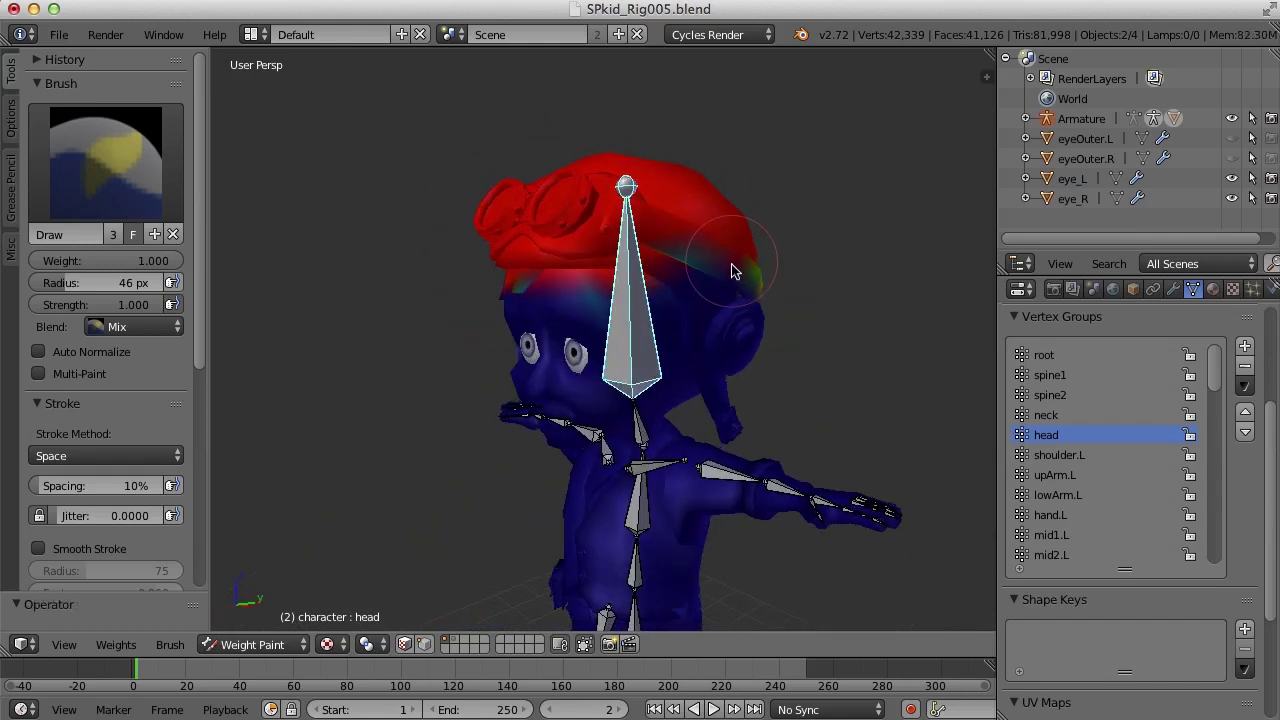
scroll(660, 385, up, 3)
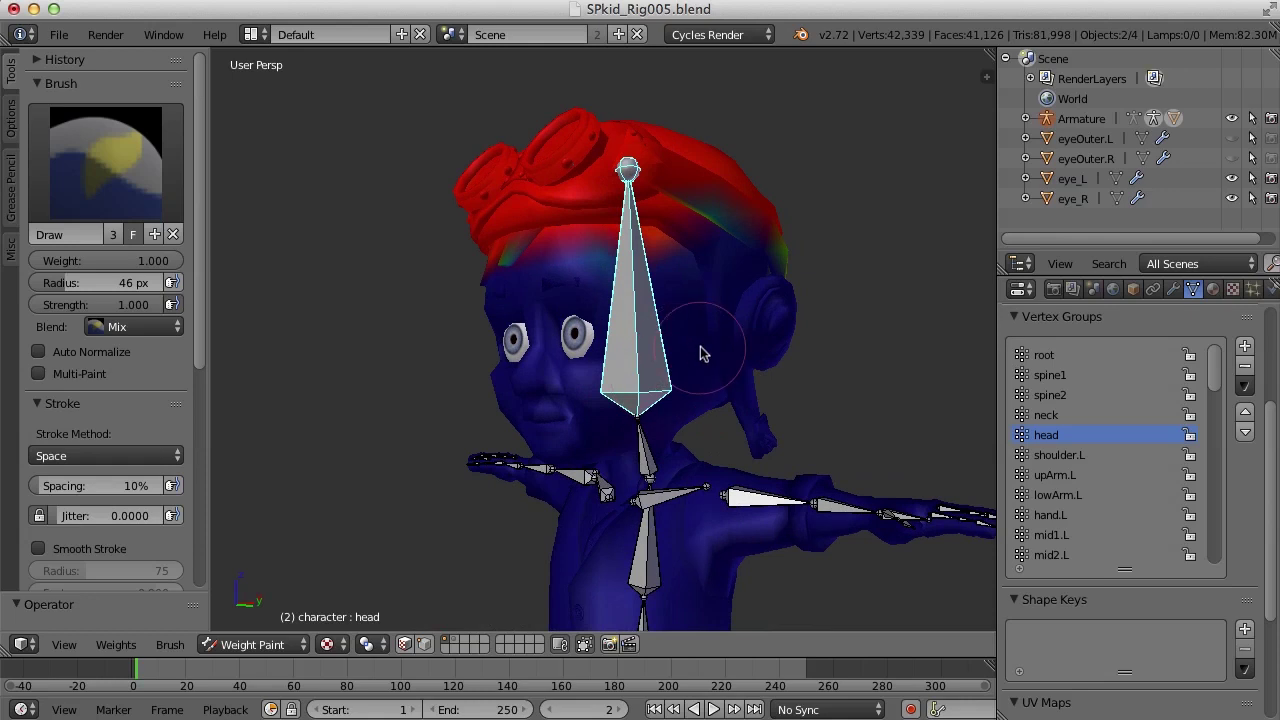
key(r)
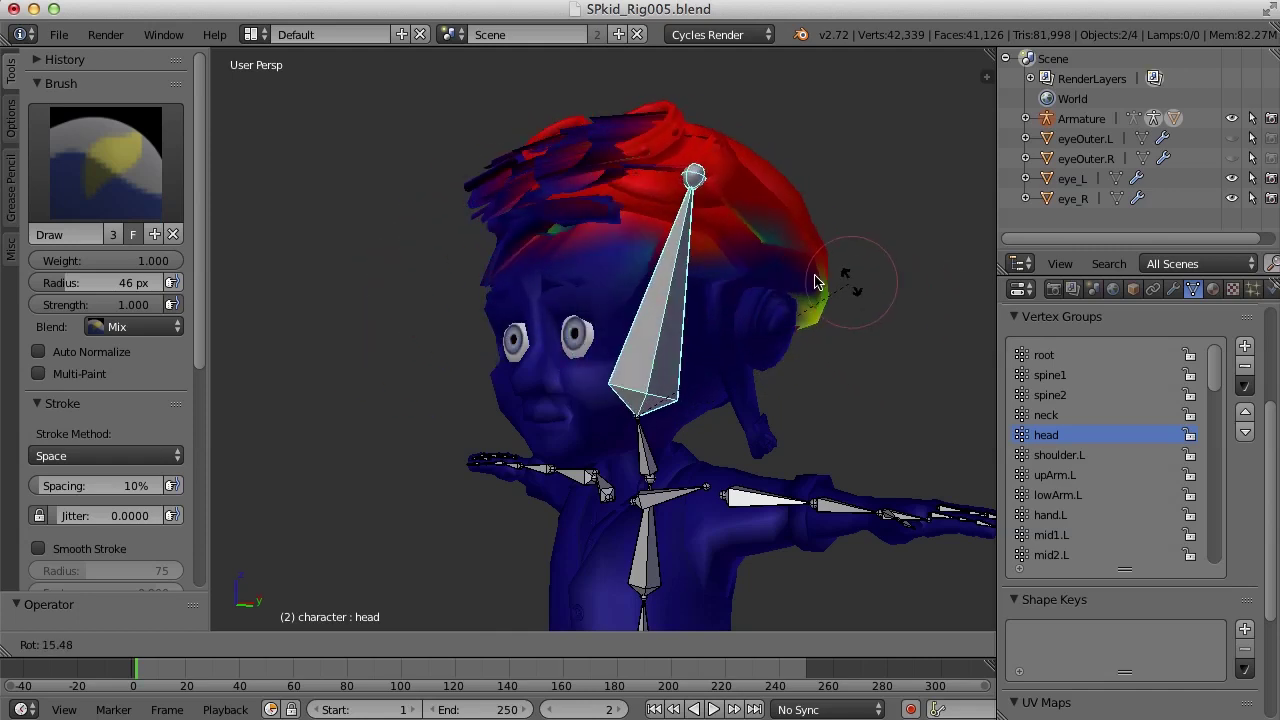
right_click(893, 314)
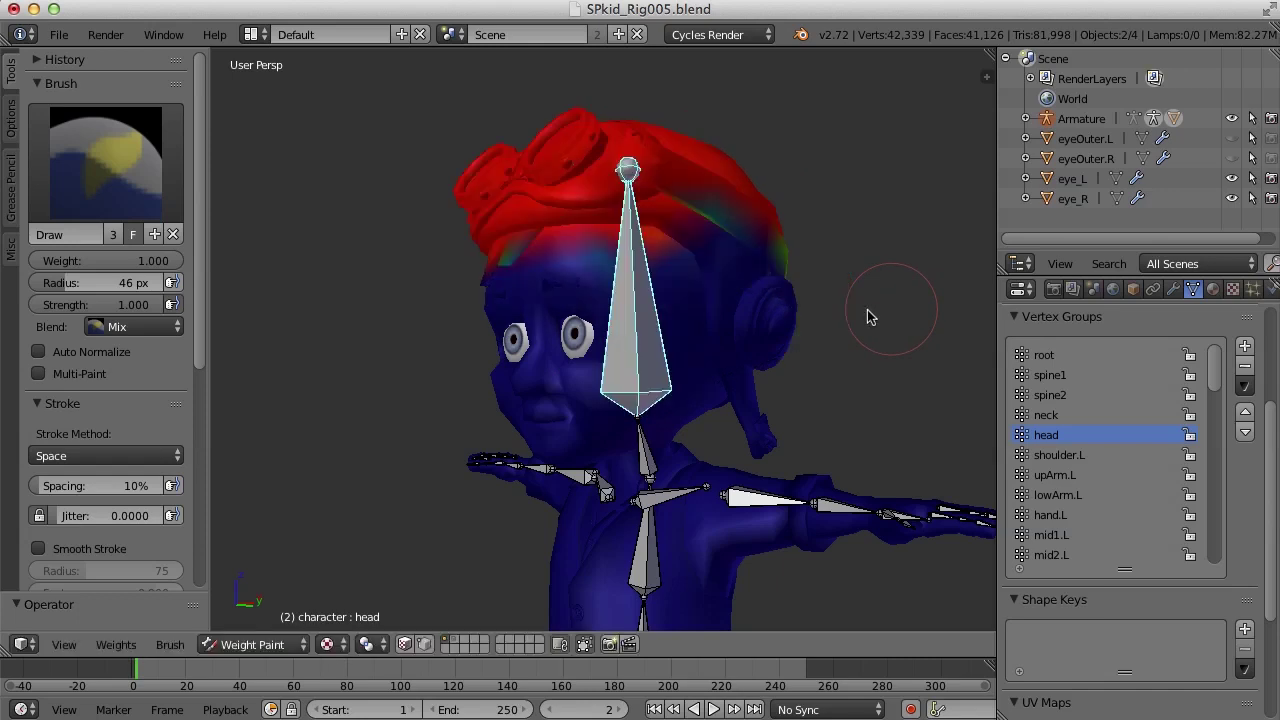
From a front view, paint full head weight from the hair down over the cheeks
middle_drag(714, 308, 808, 314)
mouse_move(690, 256)
mouse_down()
mouse_move(514, 246)
mouse_move(693, 248)
mouse_move(465, 261)
mouse_move(468, 293)
mouse_move(479, 306)
mouse_move(758, 301)
mouse_move(487, 318)
mouse_move(662, 340)
mouse_move(737, 343)
mouse_up()
middle_drag(737, 343, 752, 343)
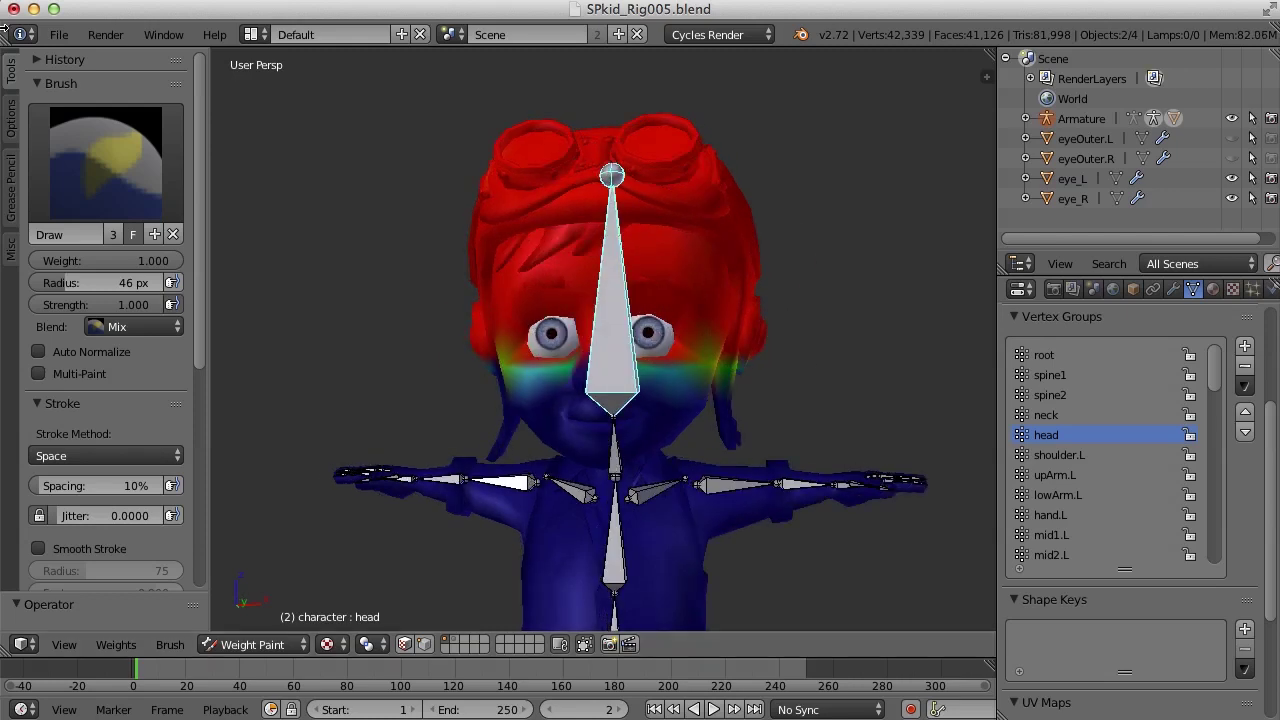
With X Mirror on, paint both cheeks below the eyes up to full red weight
click(10, 117)
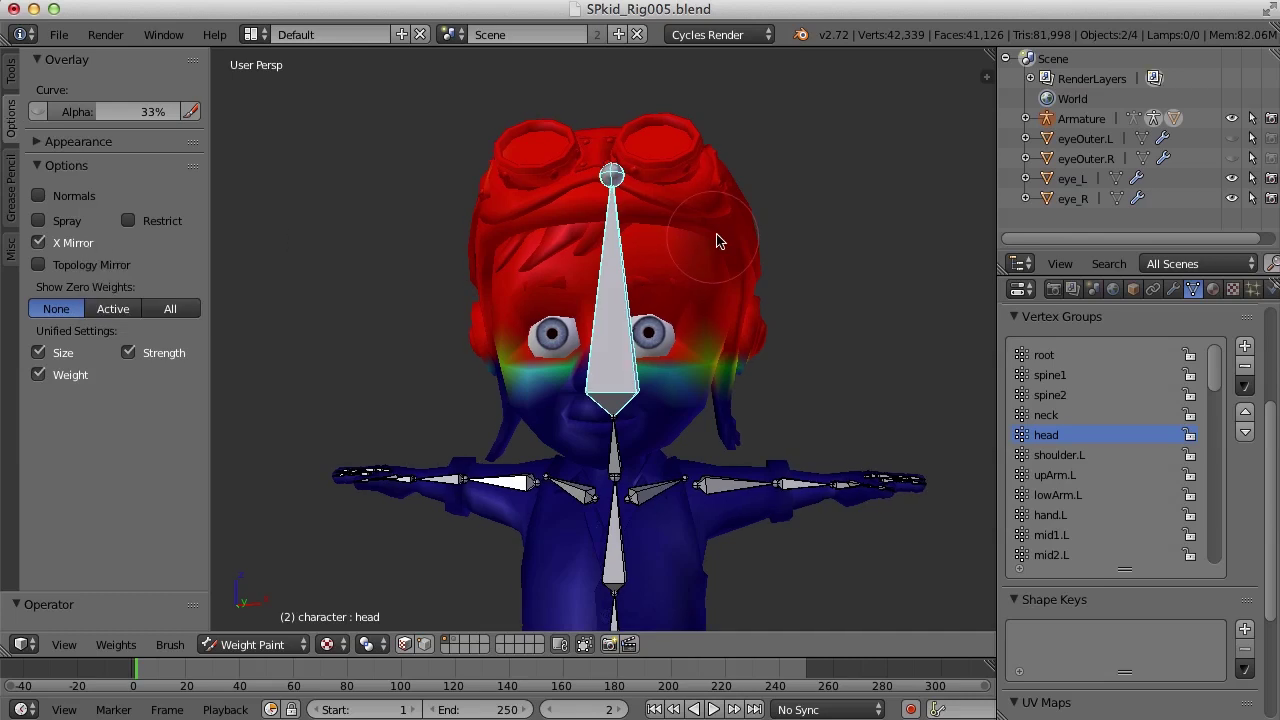
middle_drag(717, 240, 670, 380)
mouse_move(670, 381)
mouse_down()
mouse_move(680, 391)
mouse_move(706, 366)
mouse_move(630, 377)
mouse_up()
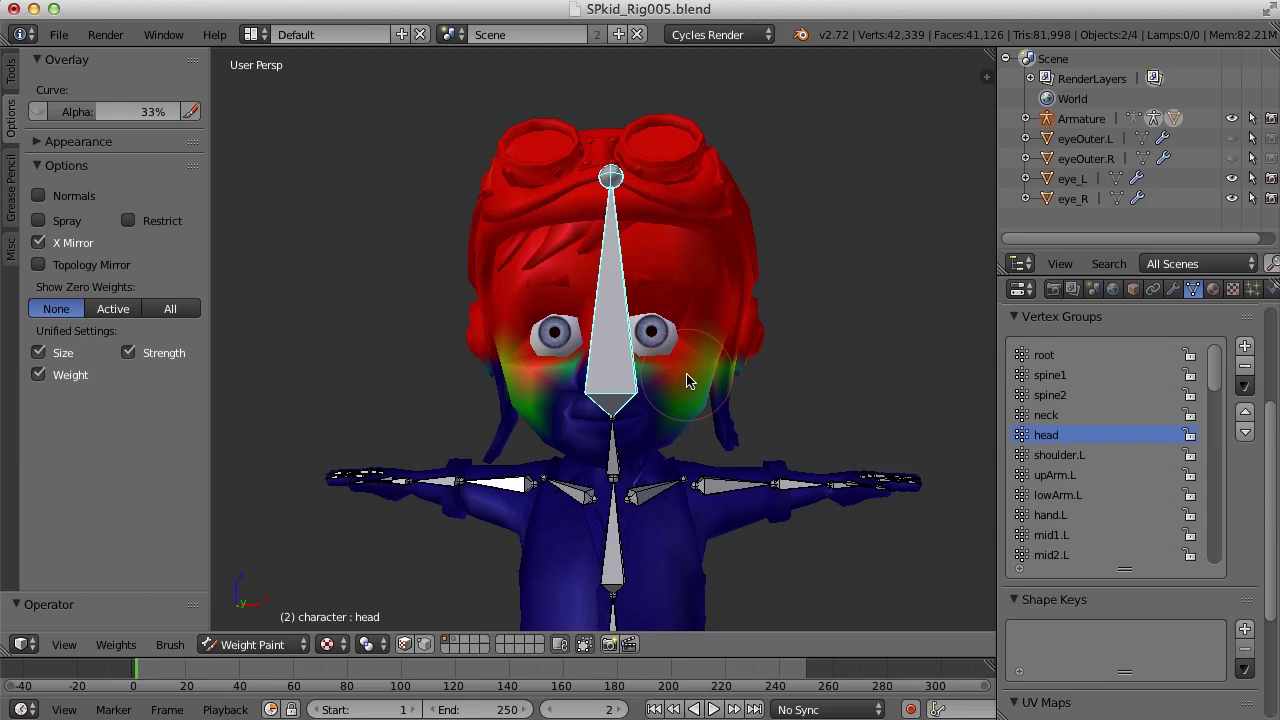
mouse_move(686, 380)
mouse_down()
mouse_move(491, 350)
mouse_move(745, 345)
mouse_up()
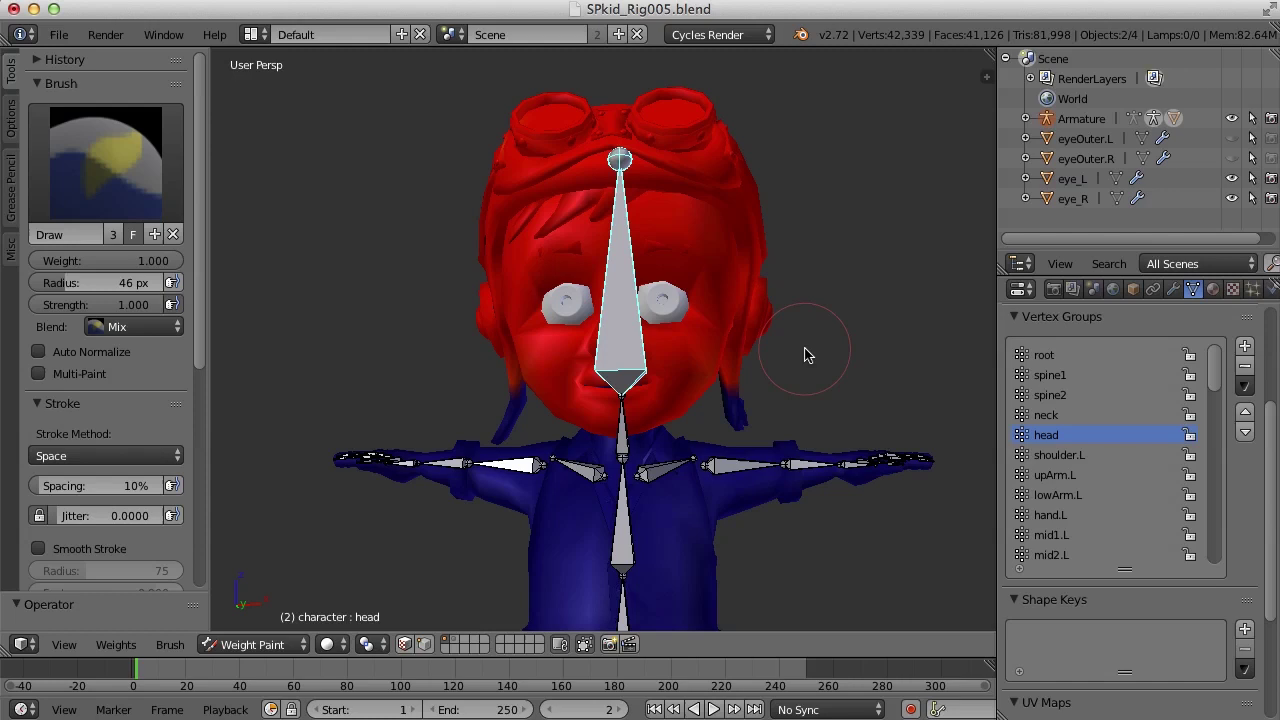
mouse_move(806, 355)
middle_down()
mouse_move(837, 349)
mouse_move(763, 363)
mouse_move(677, 351)
mouse_move(726, 340)
mouse_move(828, 367)
middle_up()
scroll(677, 351, down, 2)
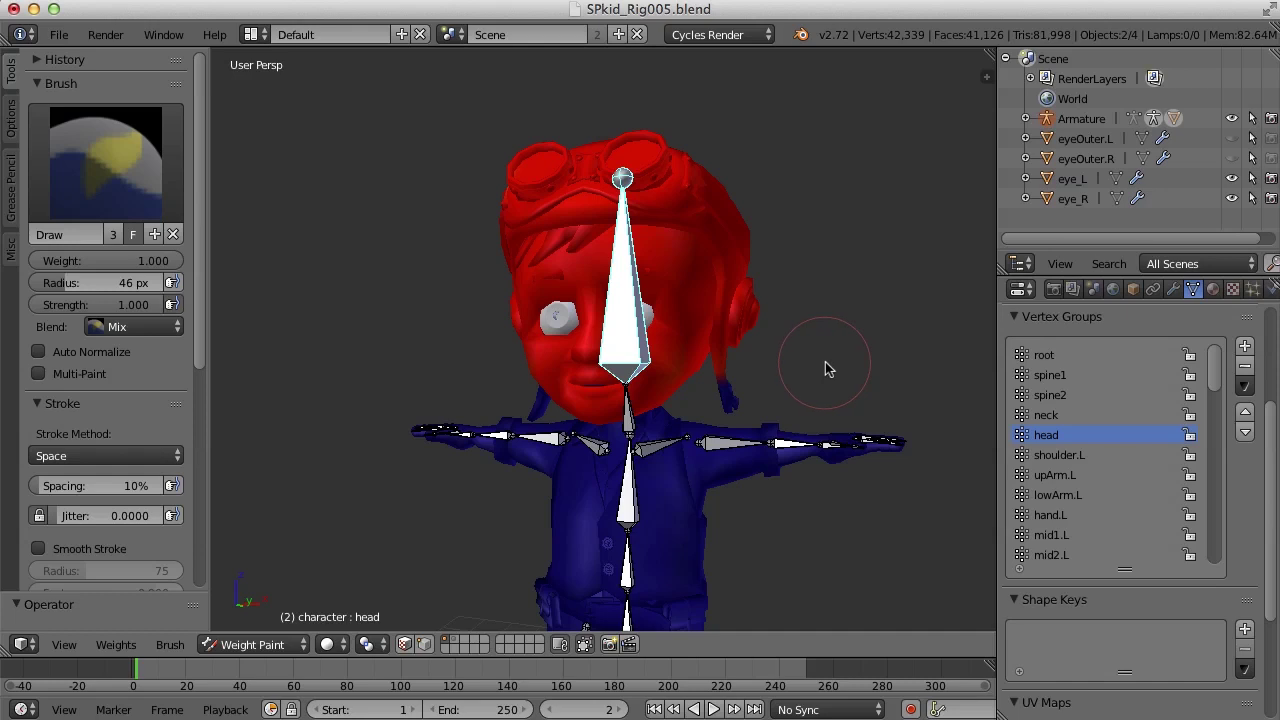
Switch the character mesh into Edit Mode with all vertices deselected
click(287, 647)
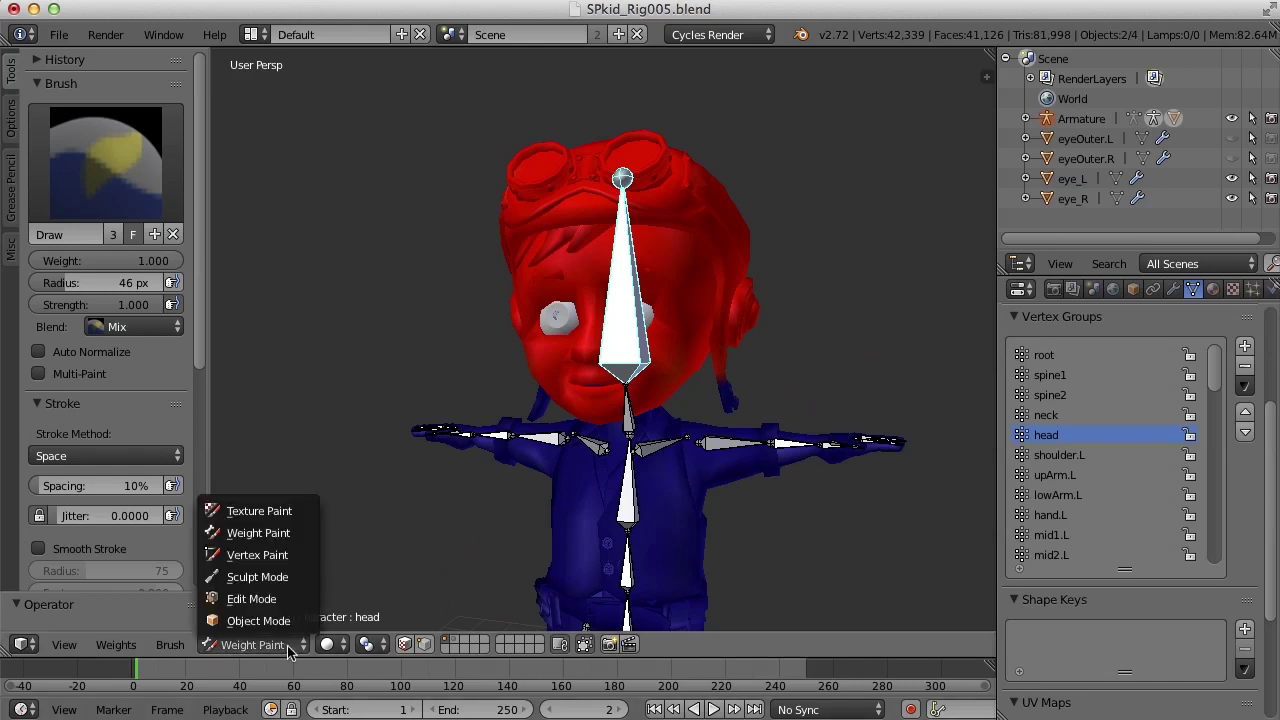
click(252, 599)
middle_drag(718, 410, 841, 360)
key(a)
scroll(757, 400, down, 3)
key(a)
Show the mesh as wireframe from the front and select the head vertex group
scroll(703, 412, up, 2)
key(z)
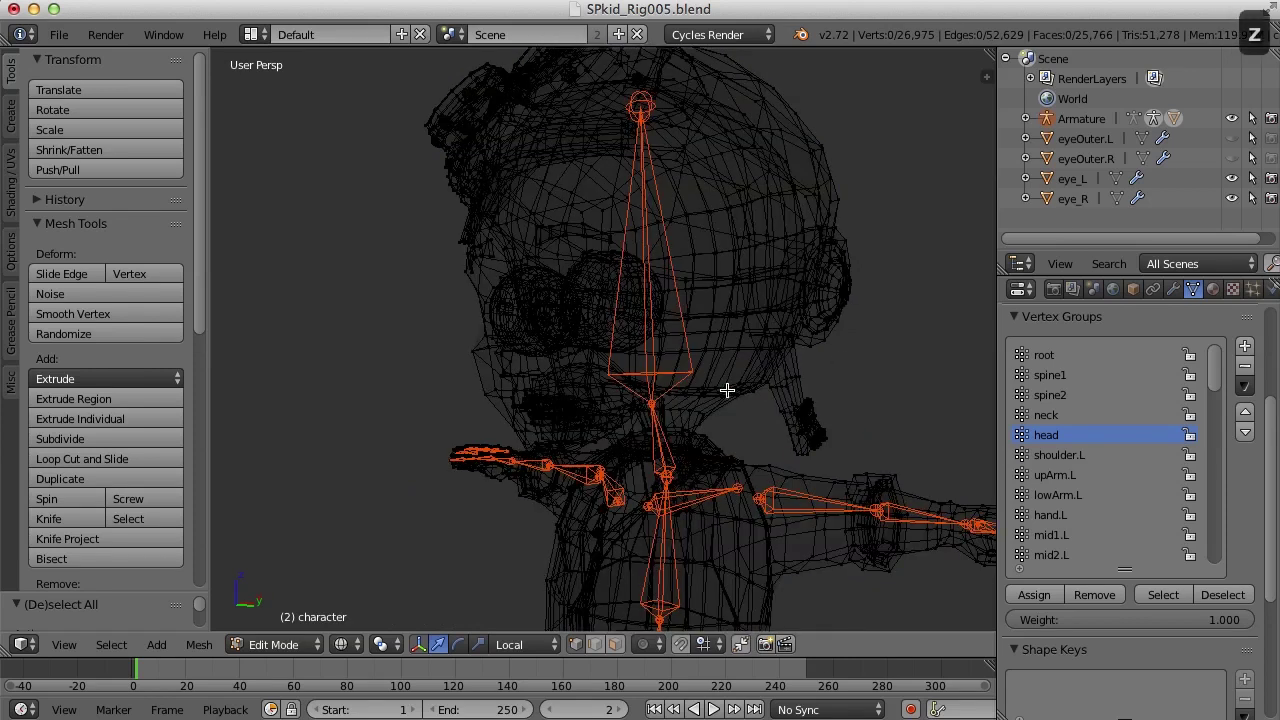
mouse_move(729, 386)
middle_down()
mouse_move(709, 389)
mouse_move(782, 395)
mouse_move(766, 400)
mouse_move(794, 377)
middle_up()
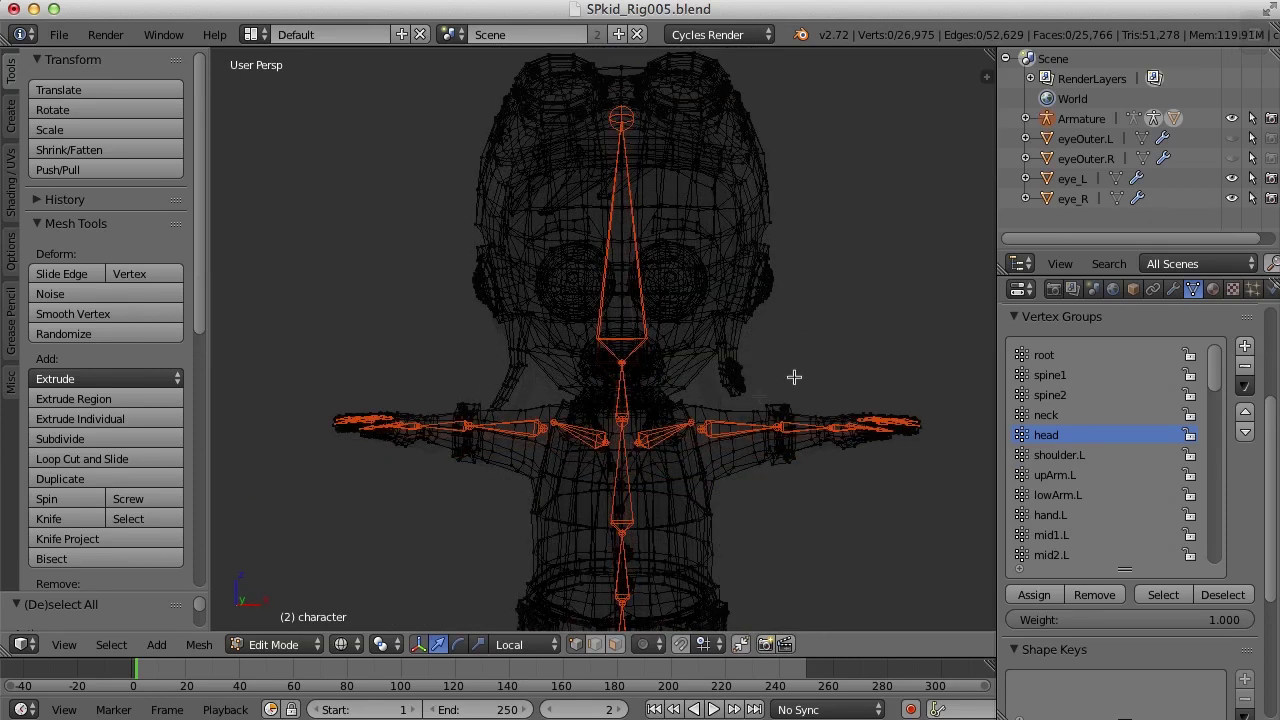
click(1037, 598)
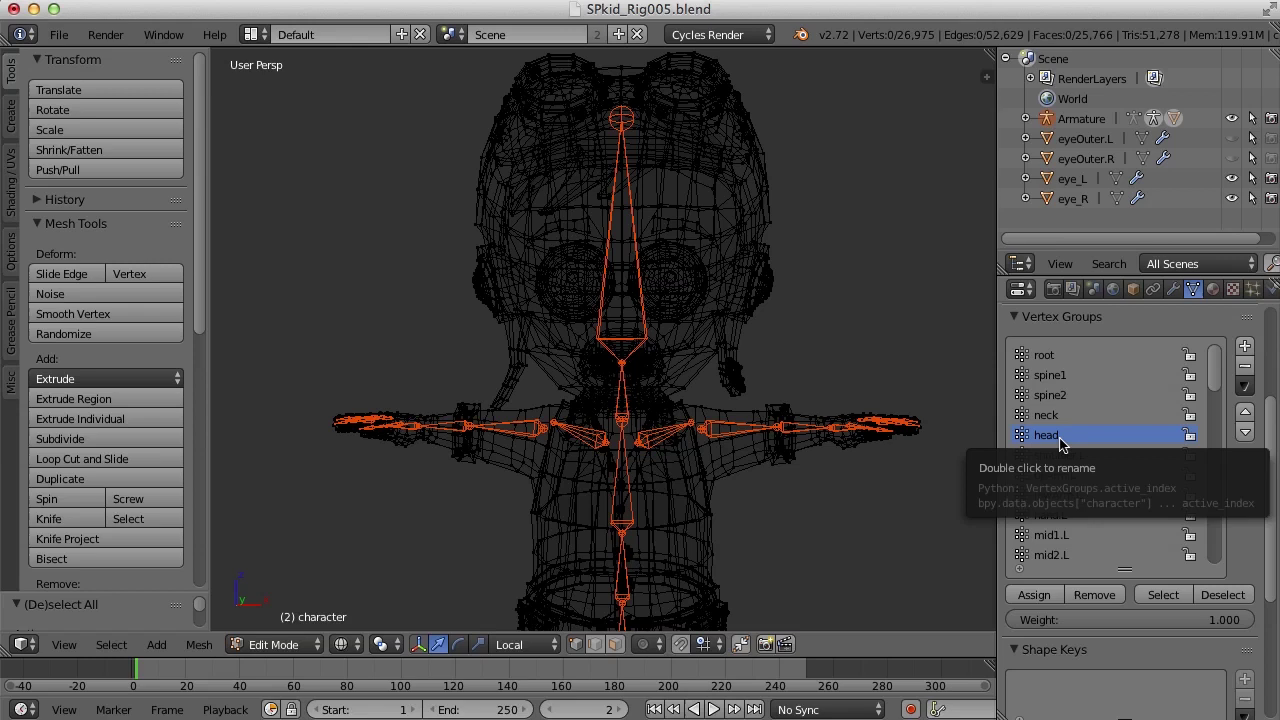
click(1163, 595)
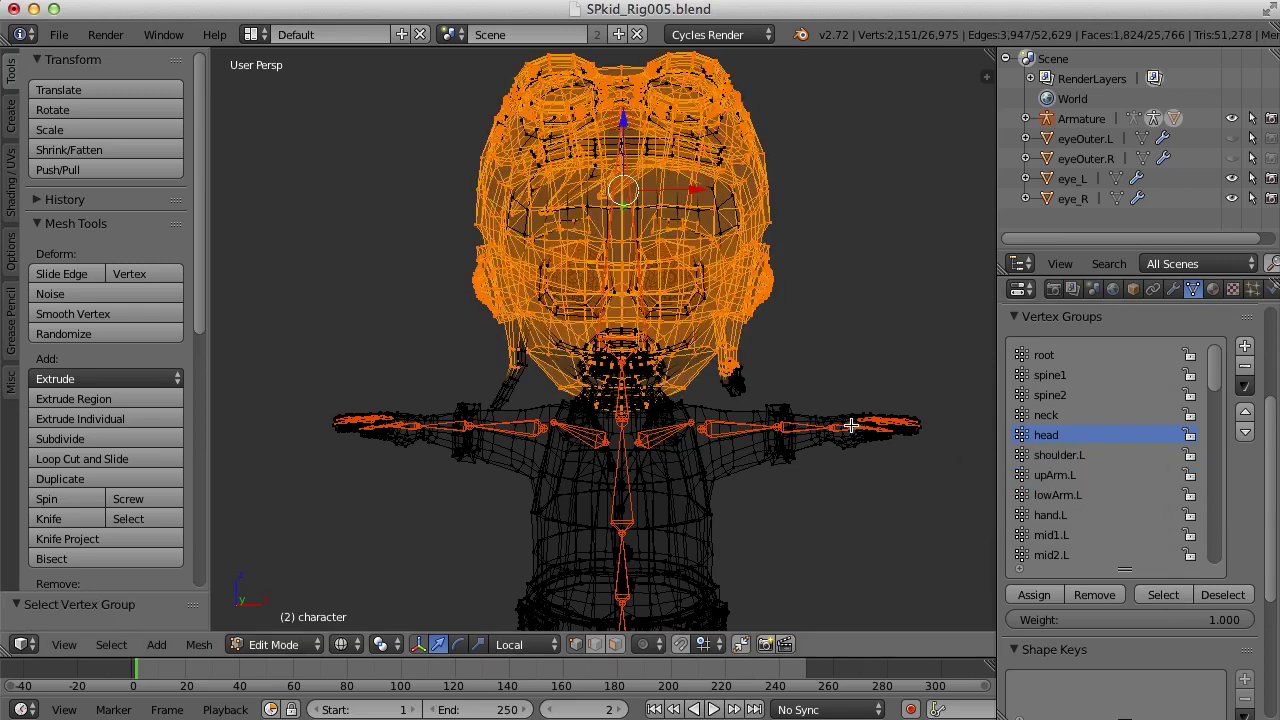
middle_drag(815, 424, 700, 463)
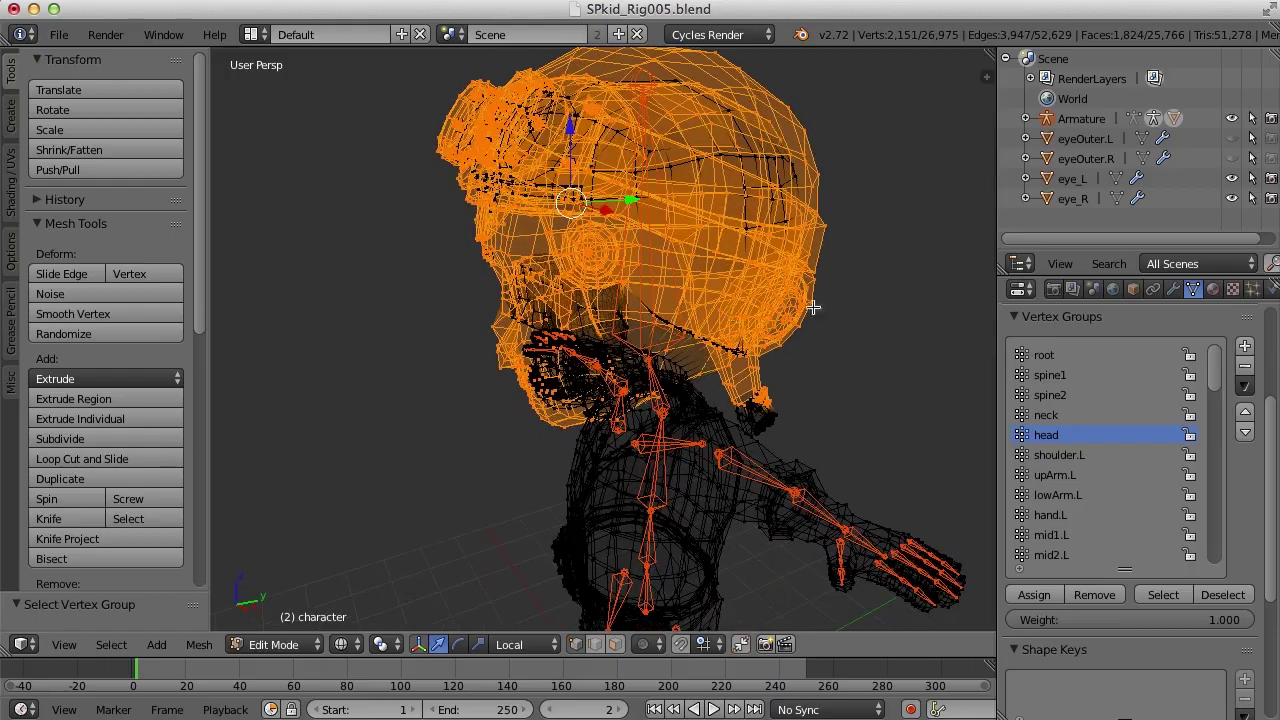
middle_drag(813, 308, 750, 396)
scroll(768, 345, up, 4)
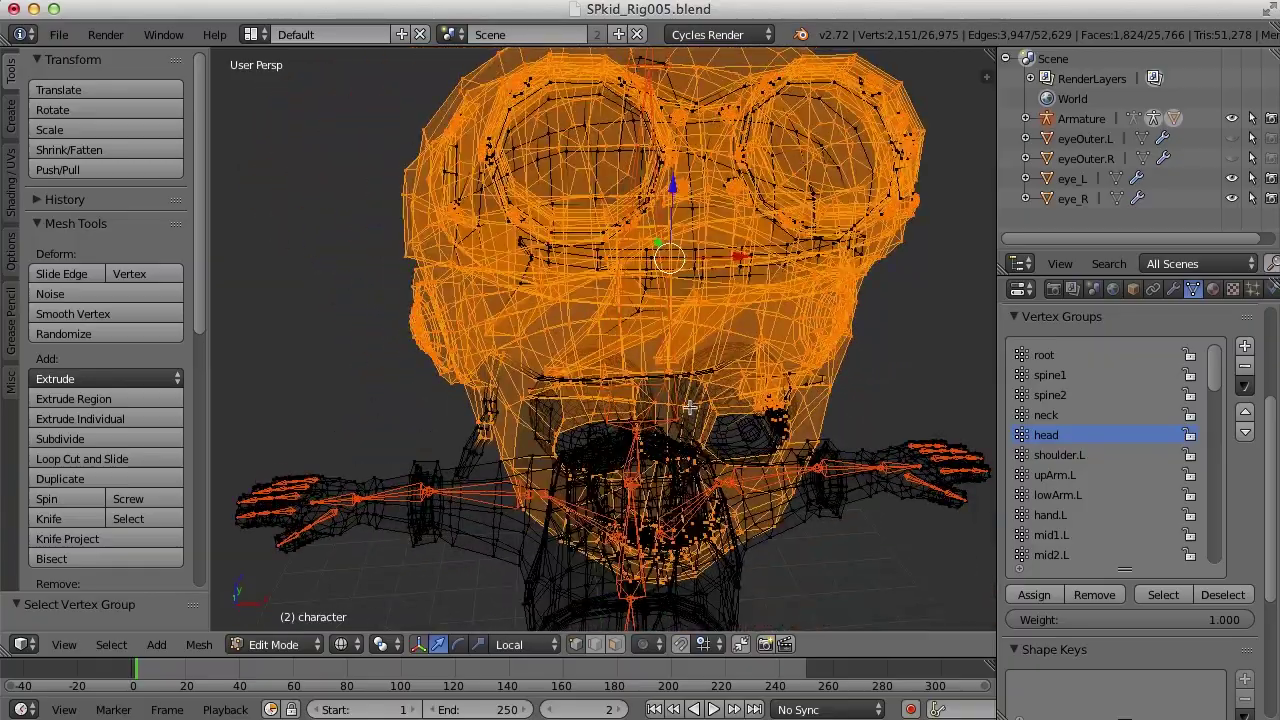
middle_drag(612, 381, 719, 400)
scroll(673, 428, down, 2)
scroll(673, 428, up, 3)
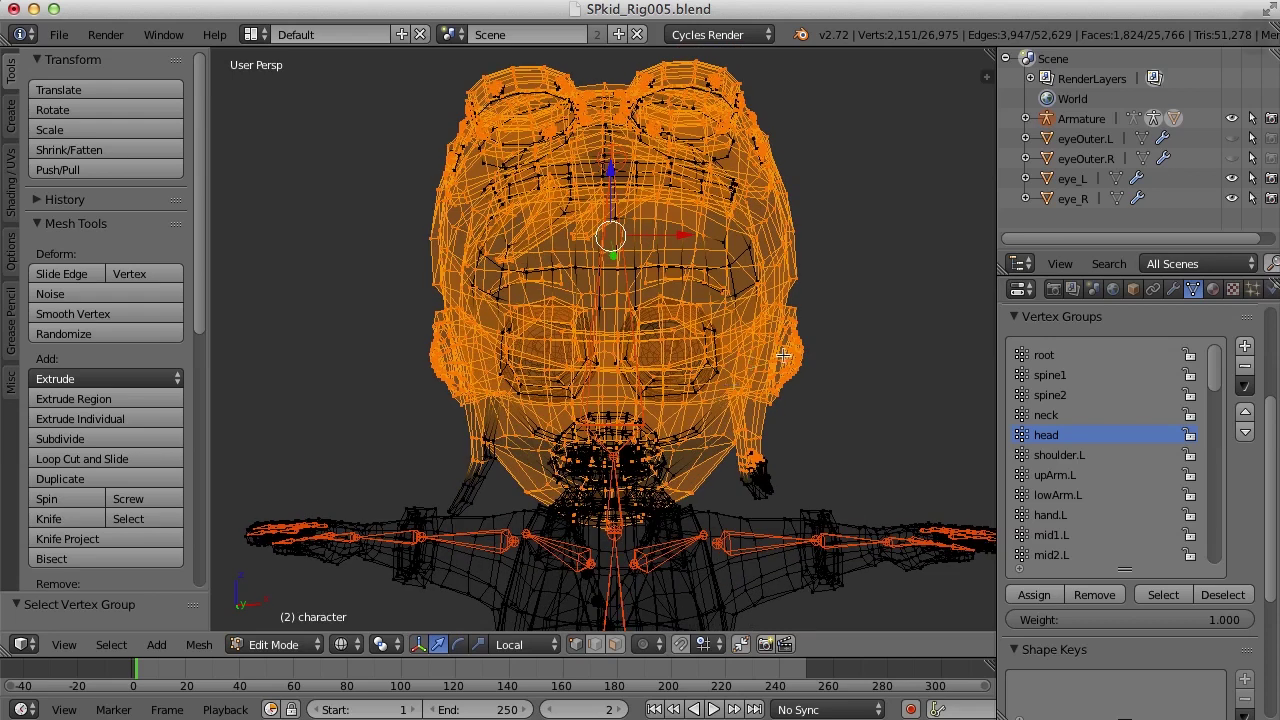
Circle-select the top and sides of the head, growing the selection to 2,405 vertices
key(c)
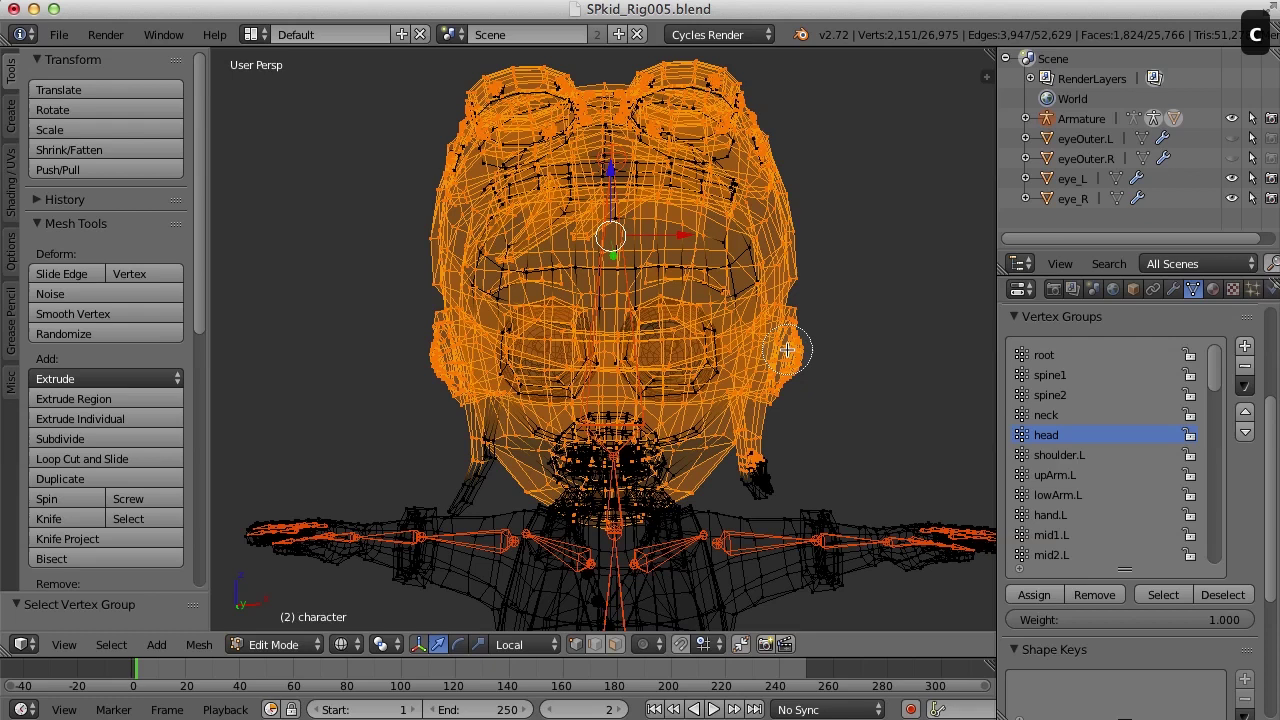
scroll(787, 349, down, 2)
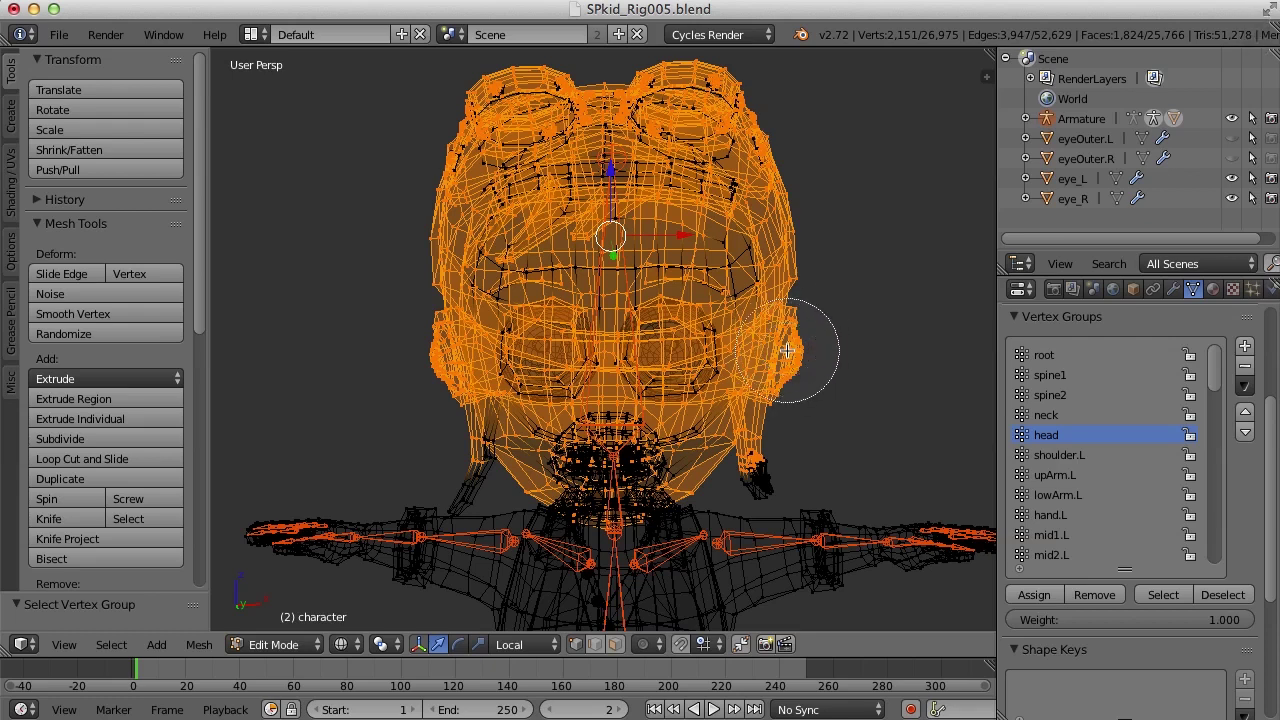
mouse_move(736, 163)
mouse_down()
mouse_move(547, 174)
mouse_move(496, 157)
mouse_move(527, 100)
mouse_move(704, 97)
mouse_move(750, 117)
mouse_move(638, 131)
mouse_move(560, 168)
mouse_move(488, 221)
mouse_move(529, 250)
mouse_move(782, 265)
mouse_move(532, 273)
mouse_move(463, 291)
mouse_move(557, 345)
mouse_move(523, 345)
mouse_move(577, 361)
mouse_move(677, 361)
mouse_move(740, 344)
mouse_move(604, 359)
mouse_move(470, 334)
mouse_move(409, 293)
mouse_move(488, 94)
mouse_move(711, 103)
mouse_move(800, 352)
mouse_up()
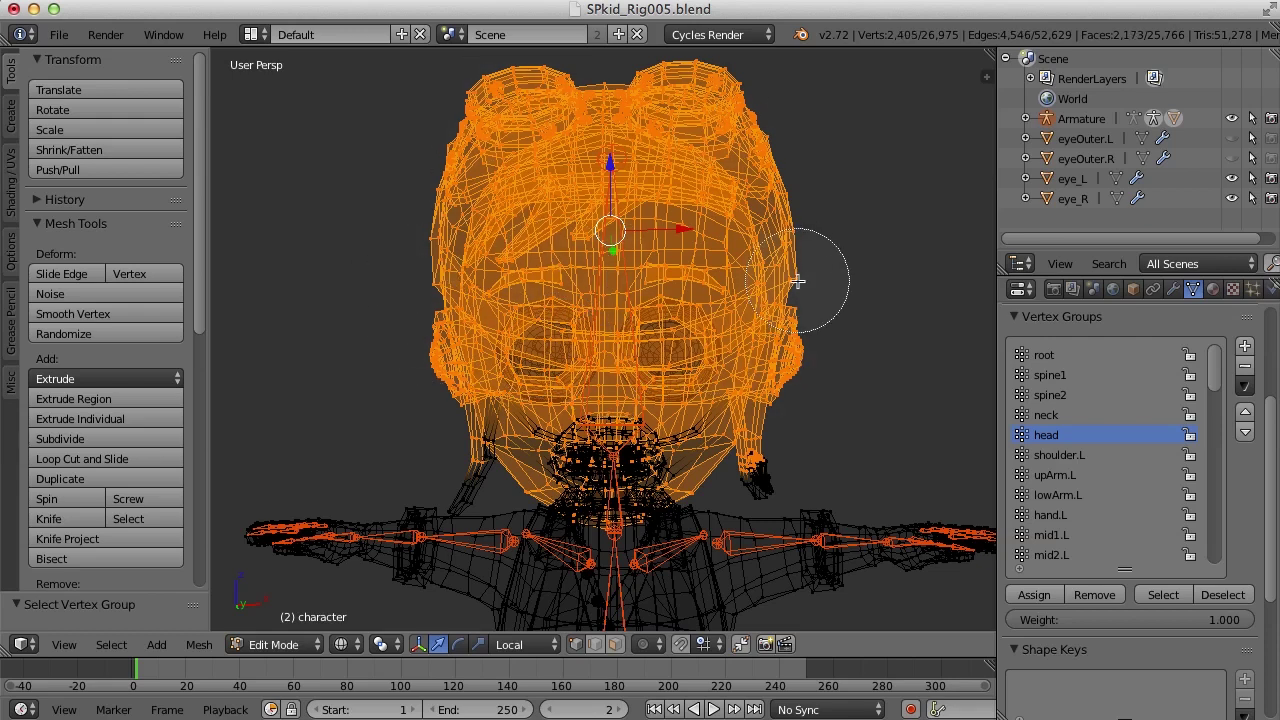
right_click(869, 272)
middle_drag(869, 272, 804, 340)
Assign the selection to the head group, then box-select the jaw and assign it too
scroll(815, 315, down, 1)
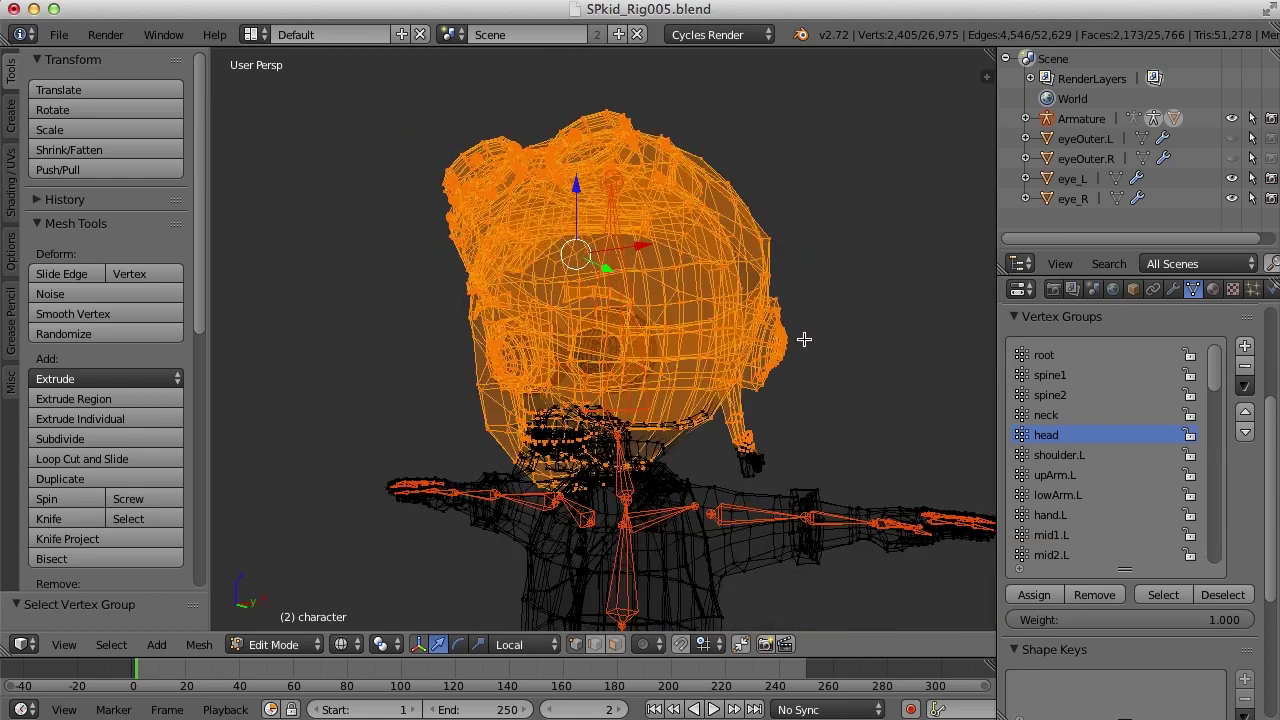
click(1040, 599)
click(1044, 598)
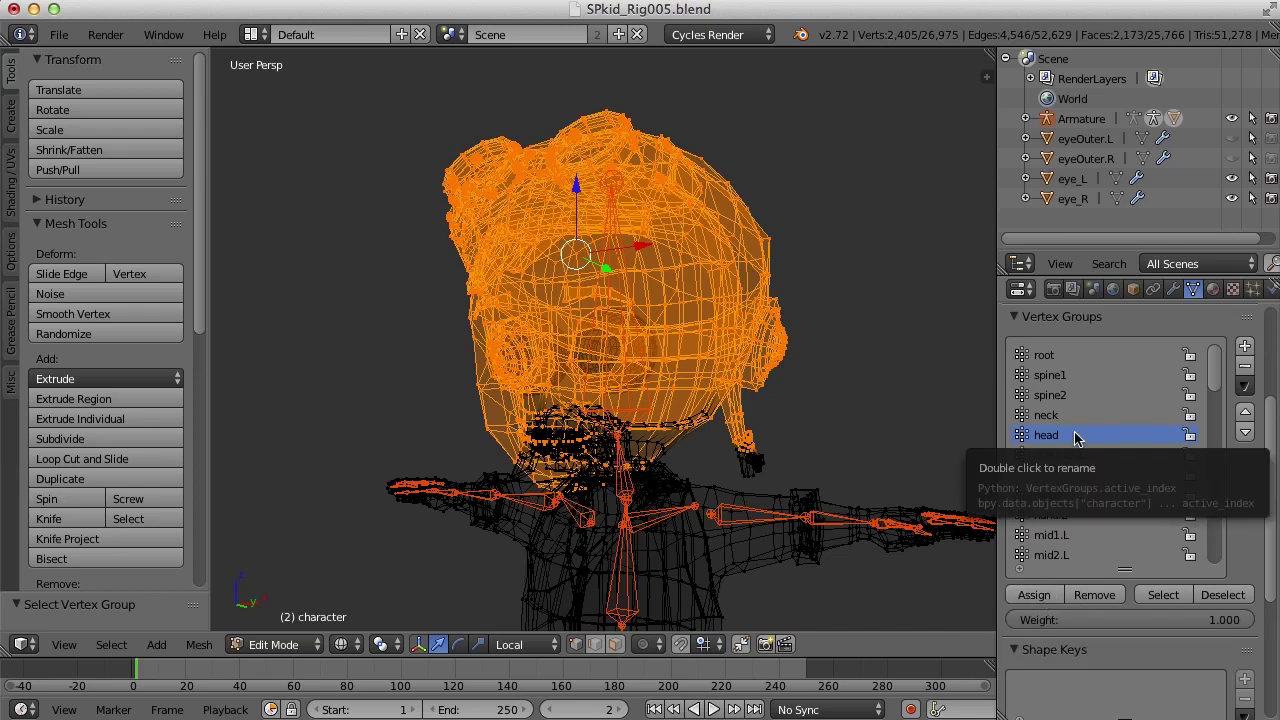
middle_drag(757, 500, 799, 357)
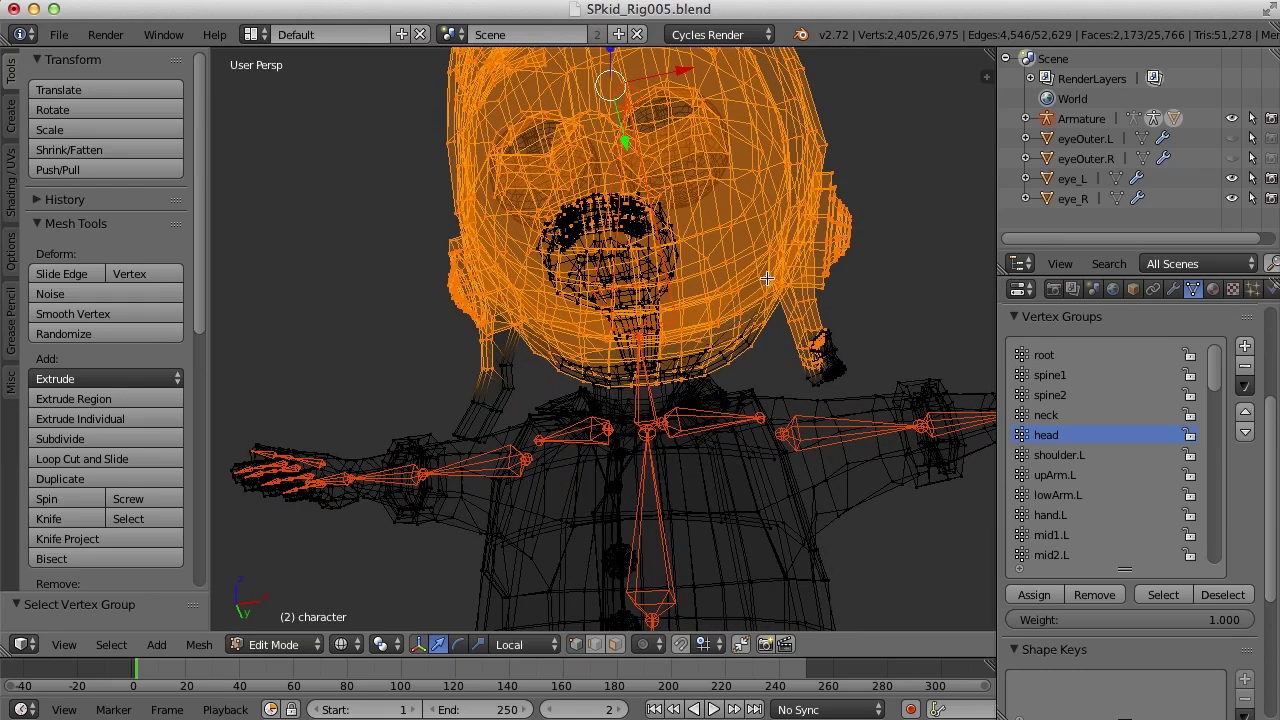
key(b)
drag(441, 141, 860, 329)
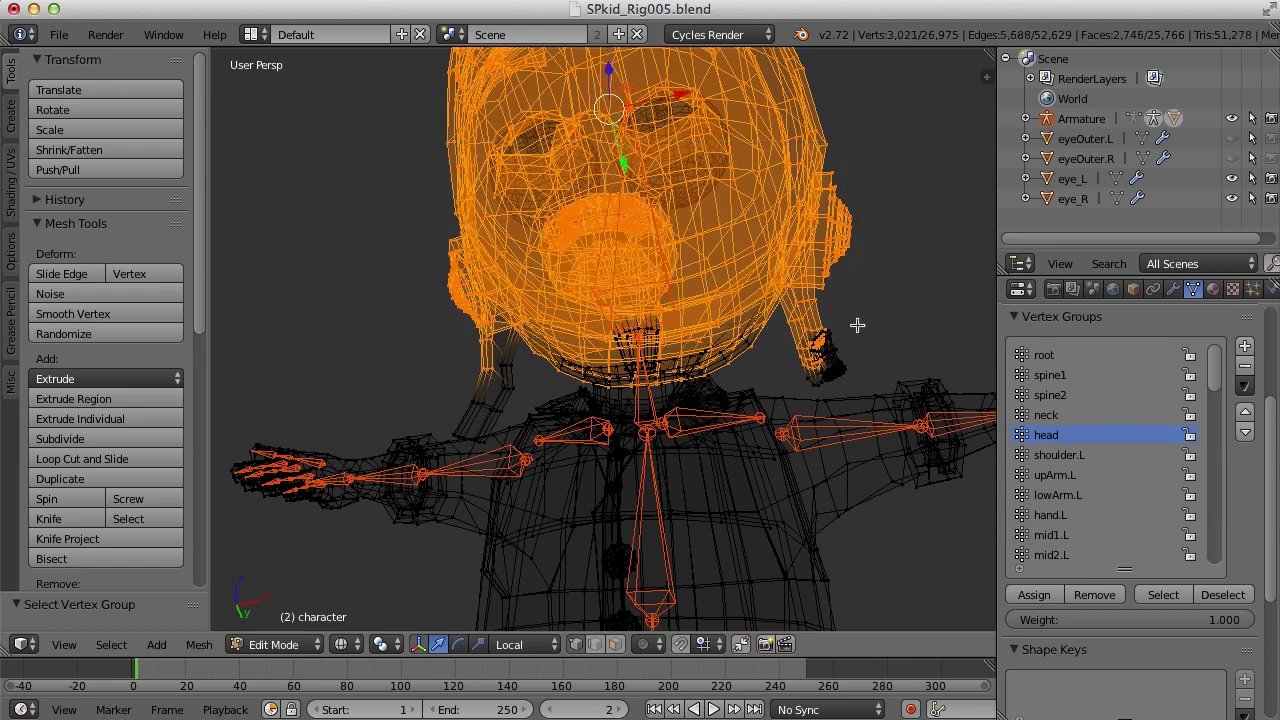
click(1034, 598)
Add the dangling side tuft to the selection, reaching 3,208 vertices
middle_drag(846, 472, 645, 450)
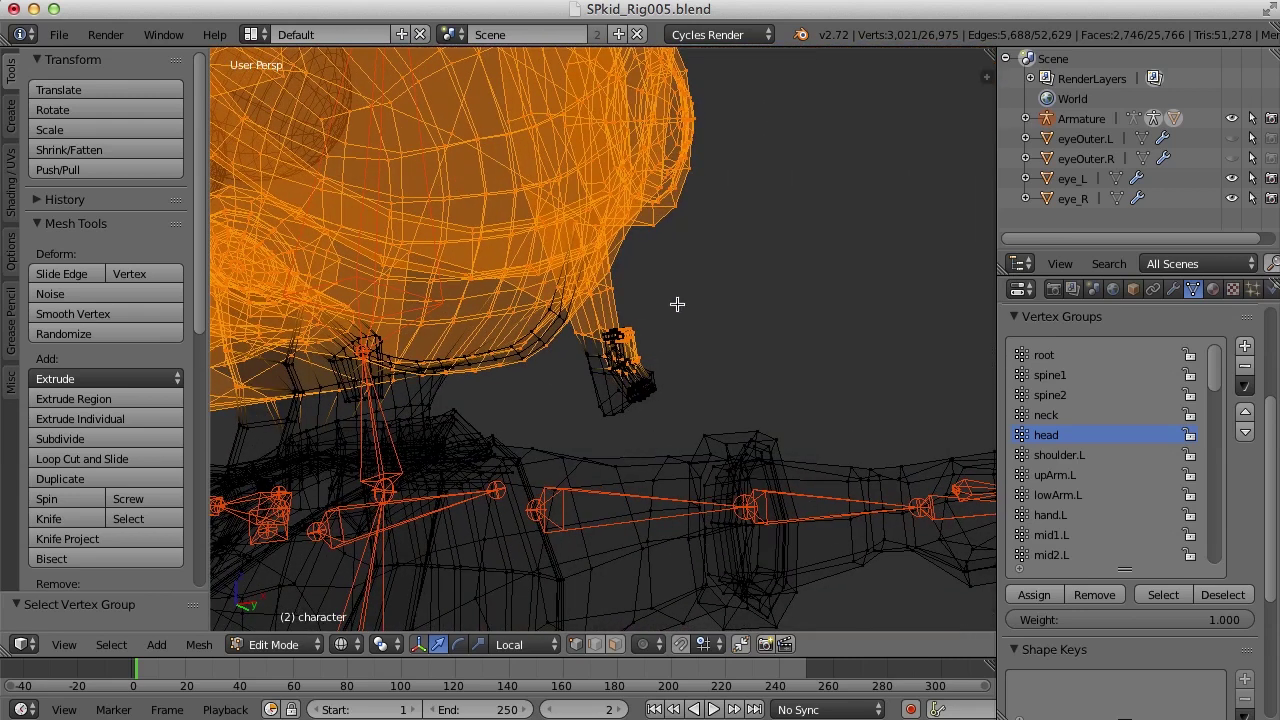
mouse_move(592, 298)
ctrl+mouse_down()
mouse_move(563, 358)
mouse_move(570, 401)
mouse_move(608, 433)
mouse_move(661, 428)
mouse_move(698, 382)
mouse_move(691, 320)
mouse_move(645, 290)
ctrl+mouse_up()
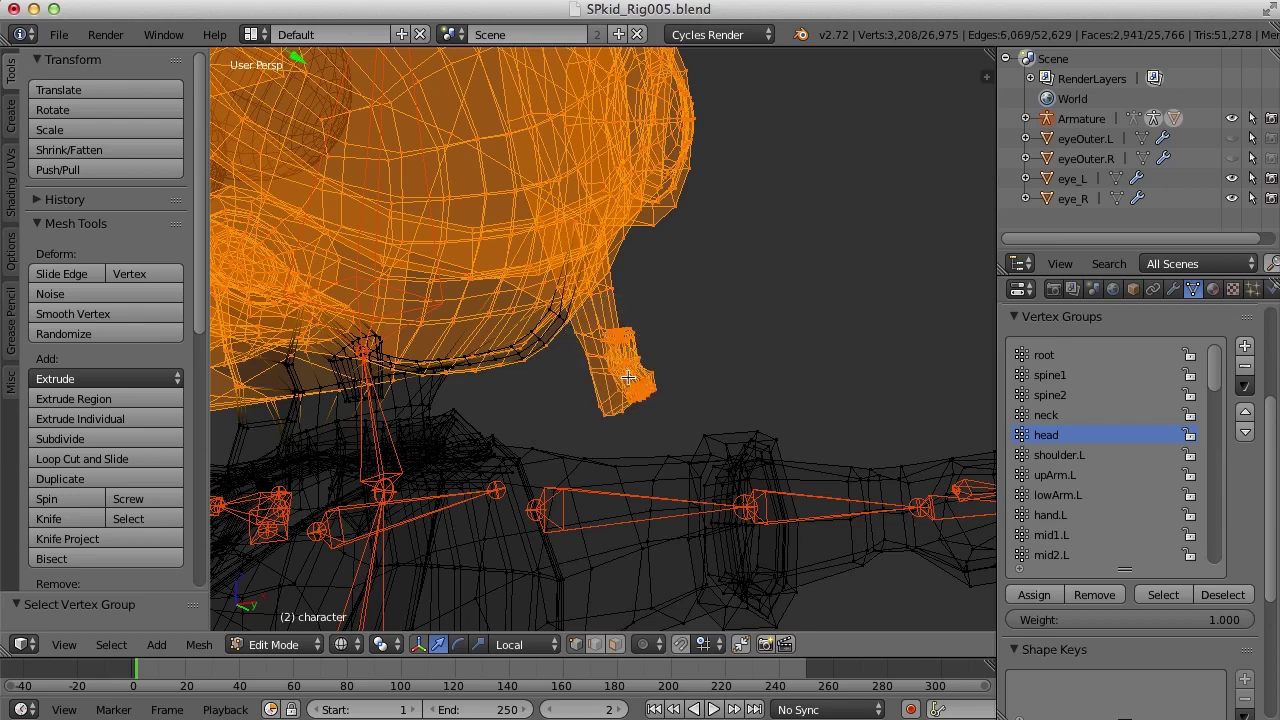
mouse_move(626, 406)
middle_down()
mouse_move(500, 429)
mouse_move(611, 396)
mouse_move(571, 402)
mouse_move(651, 401)
middle_up()
Circle-select the cheek edge and upper-left head vertices
key(c)
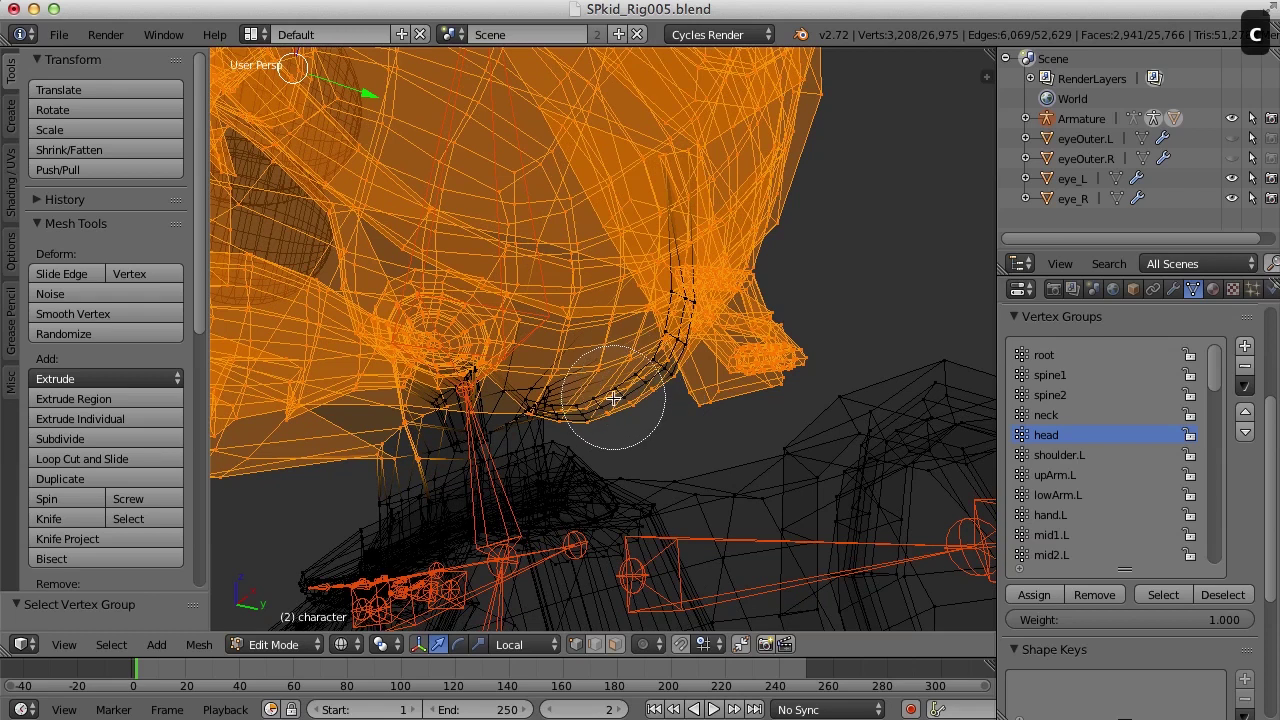
mouse_move(631, 381)
mouse_down()
mouse_move(666, 314)
mouse_move(680, 207)
mouse_up()
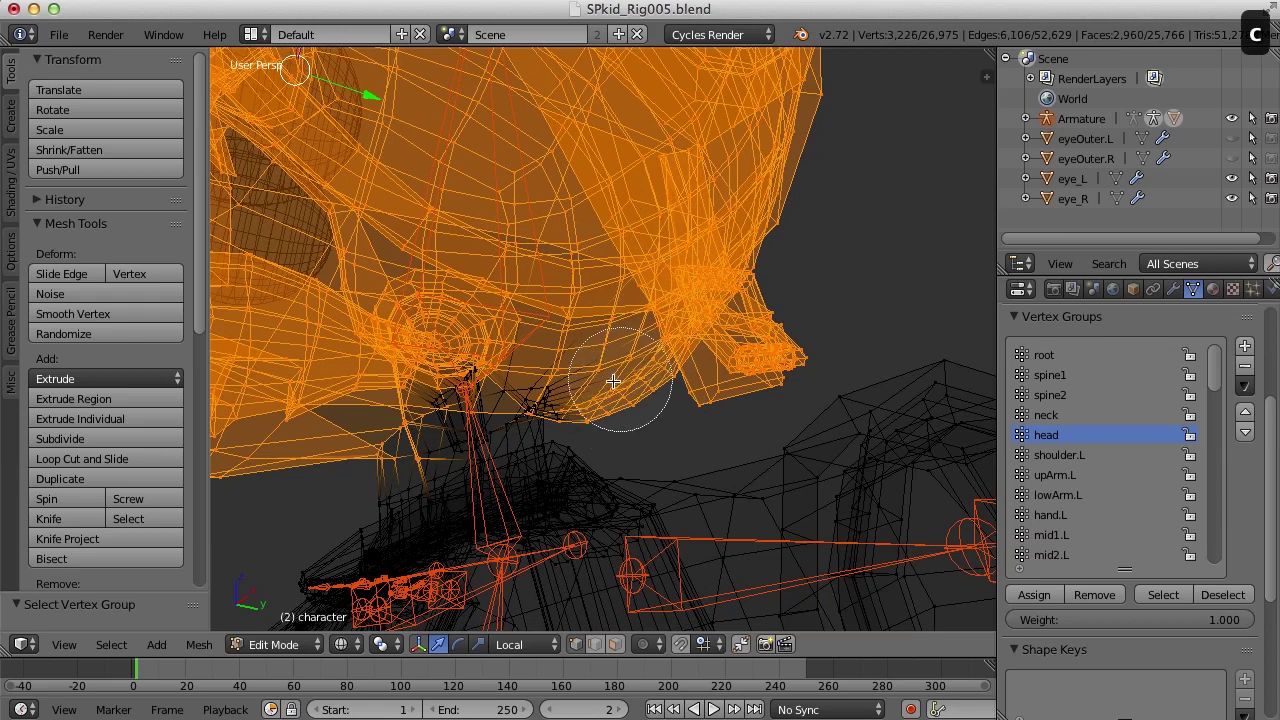
middle_drag(455, 350, 409, 286)
key(c)
mouse_move(371, 286)
mouse_down()
mouse_move(331, 153)
mouse_move(372, 125)
mouse_up()
scroll(506, 286, up, 4)
Lasso the loose strand near the shoulder into the selection, reaching 3,253 vertices
shift+middle_drag(506, 286, 640, 372)
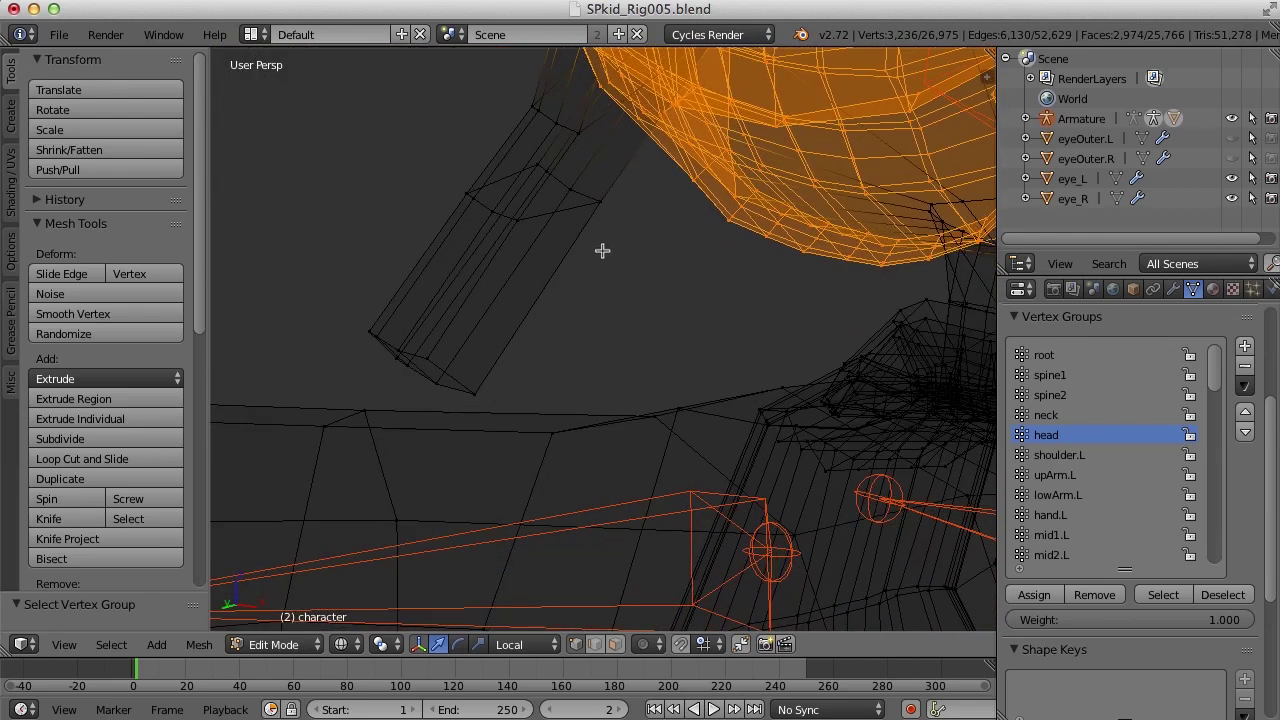
ctrl+drag(375, 357, 456, 404)
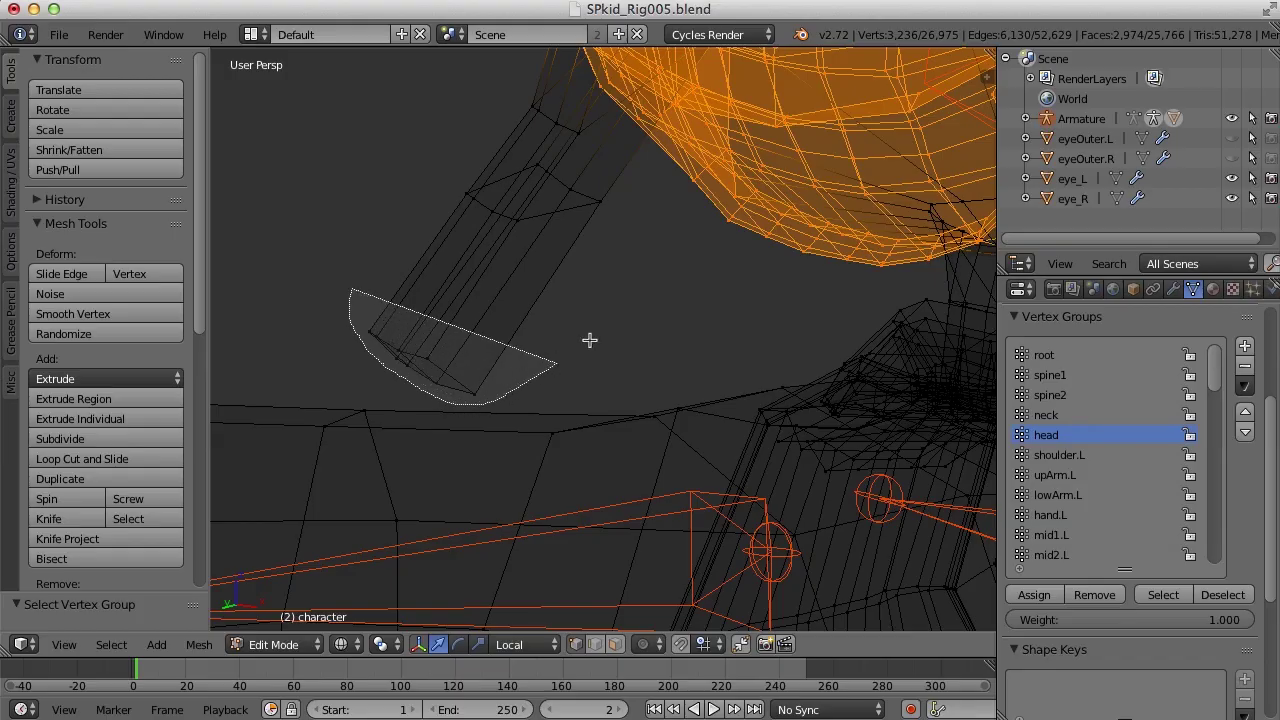
mouse_move(589, 340)
ctrl+mouse_down()
mouse_move(650, 170)
mouse_move(400, 60)
mouse_move(360, 280)
ctrl+mouse_up()
scroll(563, 449, down, 5)
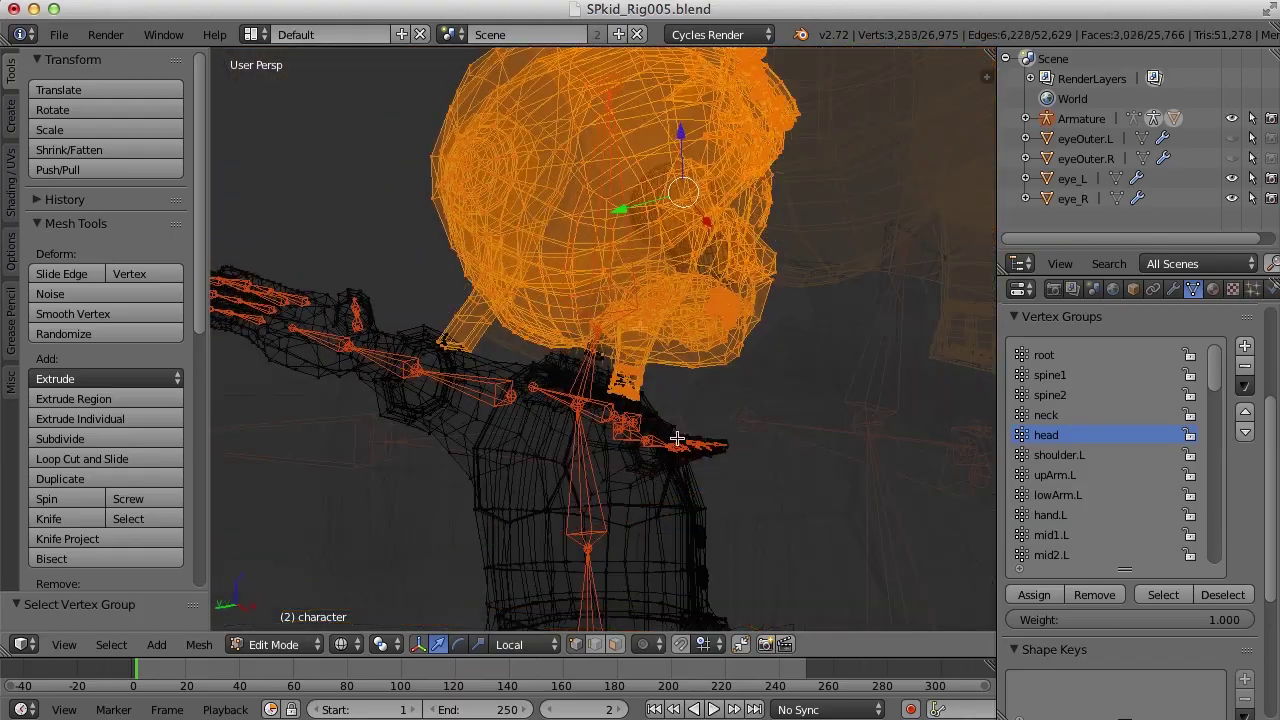
Box-select the whole head and assign its 3,283 vertices to the head group
middle_drag(677, 438, 784, 437)
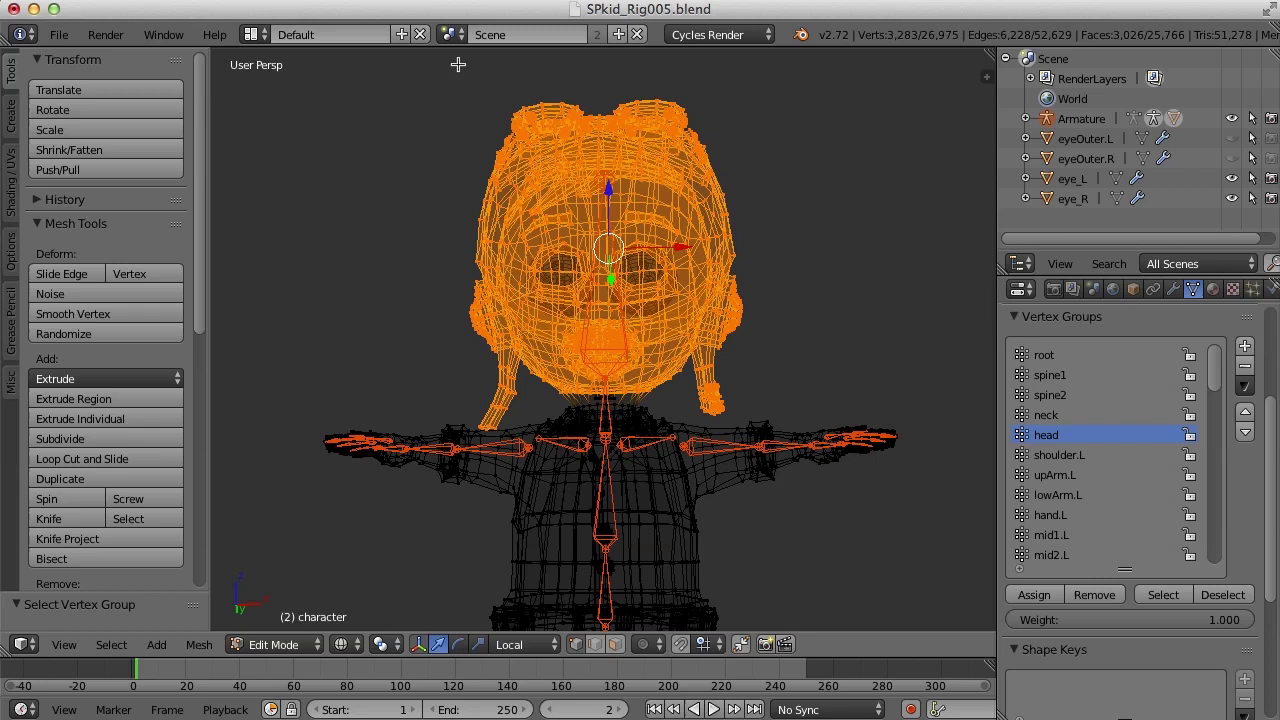
key(b)
mouse_move(406, 82)
mouse_down()
mouse_move(603, 338)
mouse_move(788, 390)
mouse_move(814, 381)
mouse_up()
middle_drag(832, 289, 925, 512)
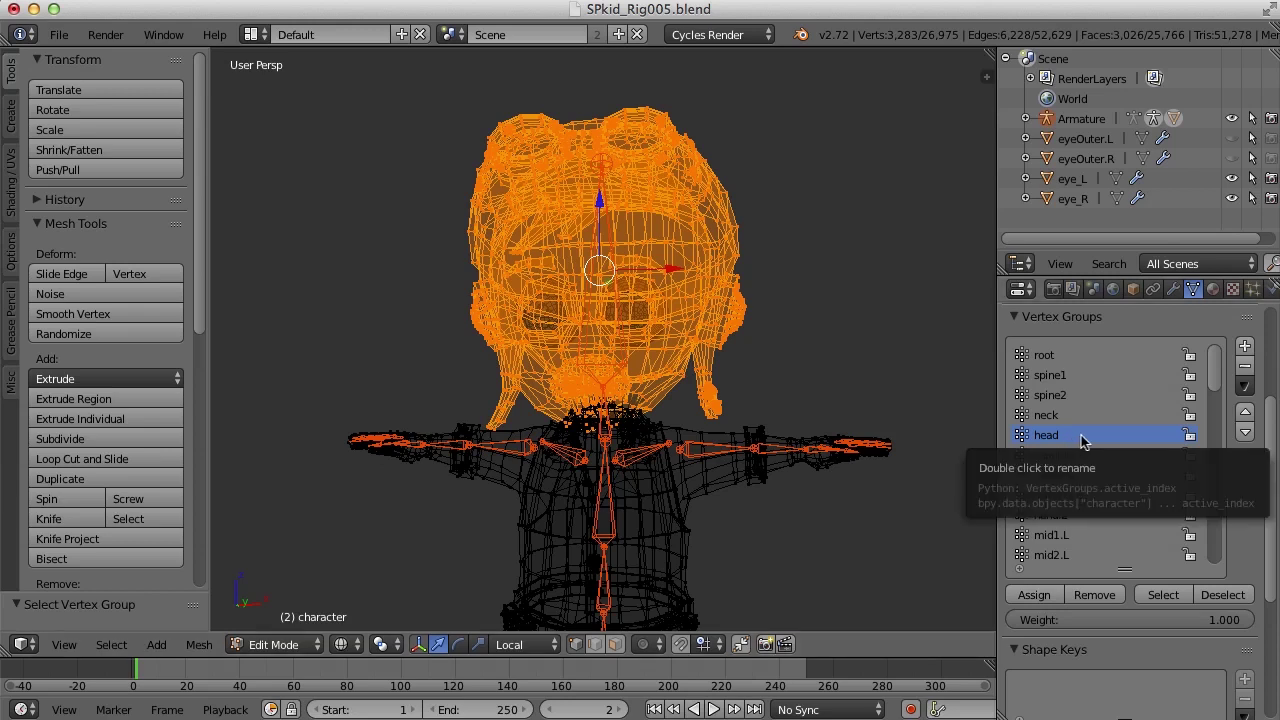
click(1034, 595)
Return the character mesh to Object Mode
middle_drag(752, 500, 760, 508)
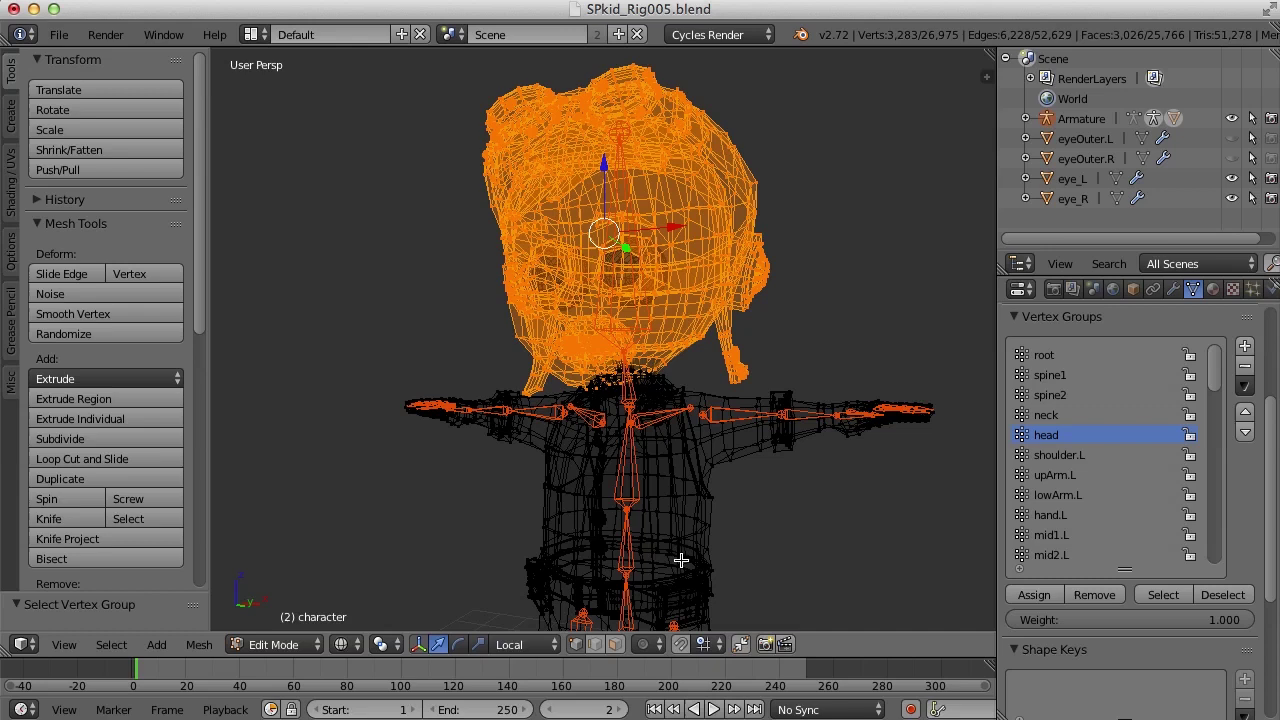
click(295, 646)
click(285, 621)
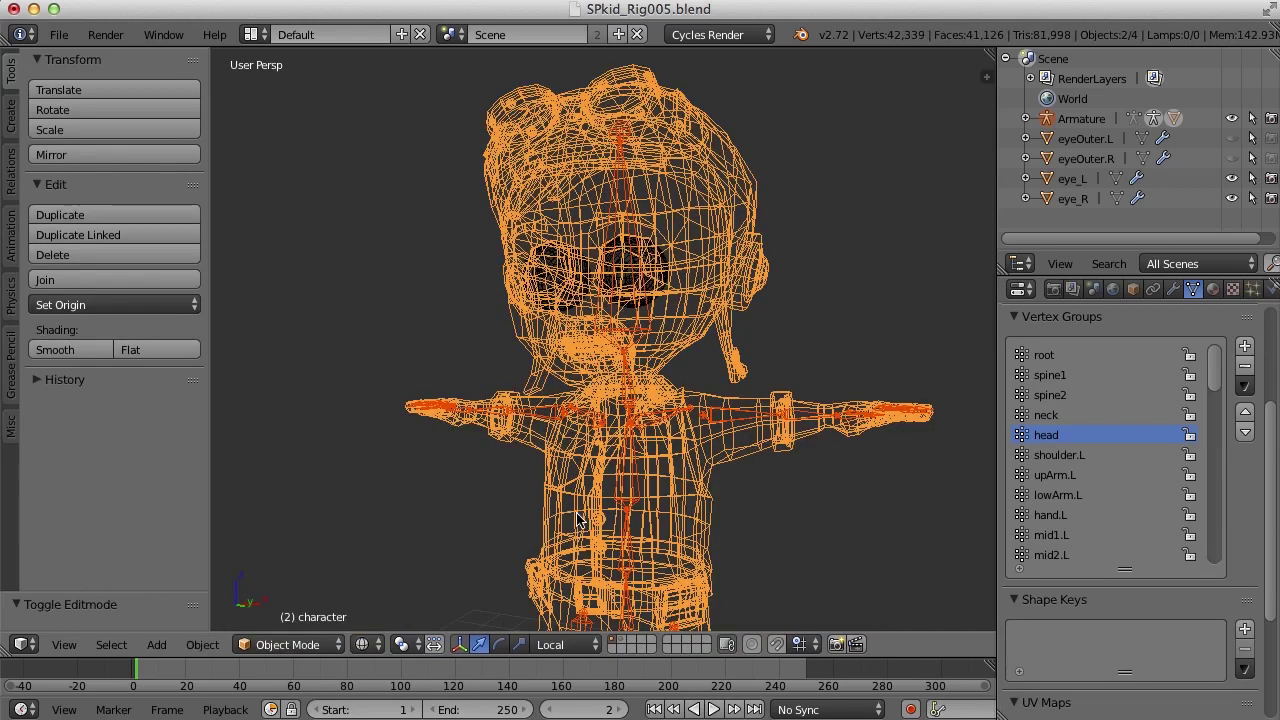
In solid shading, select the head bone and test-rotate it to check deformation
key(z)
middle_drag(580, 520, 612, 253)
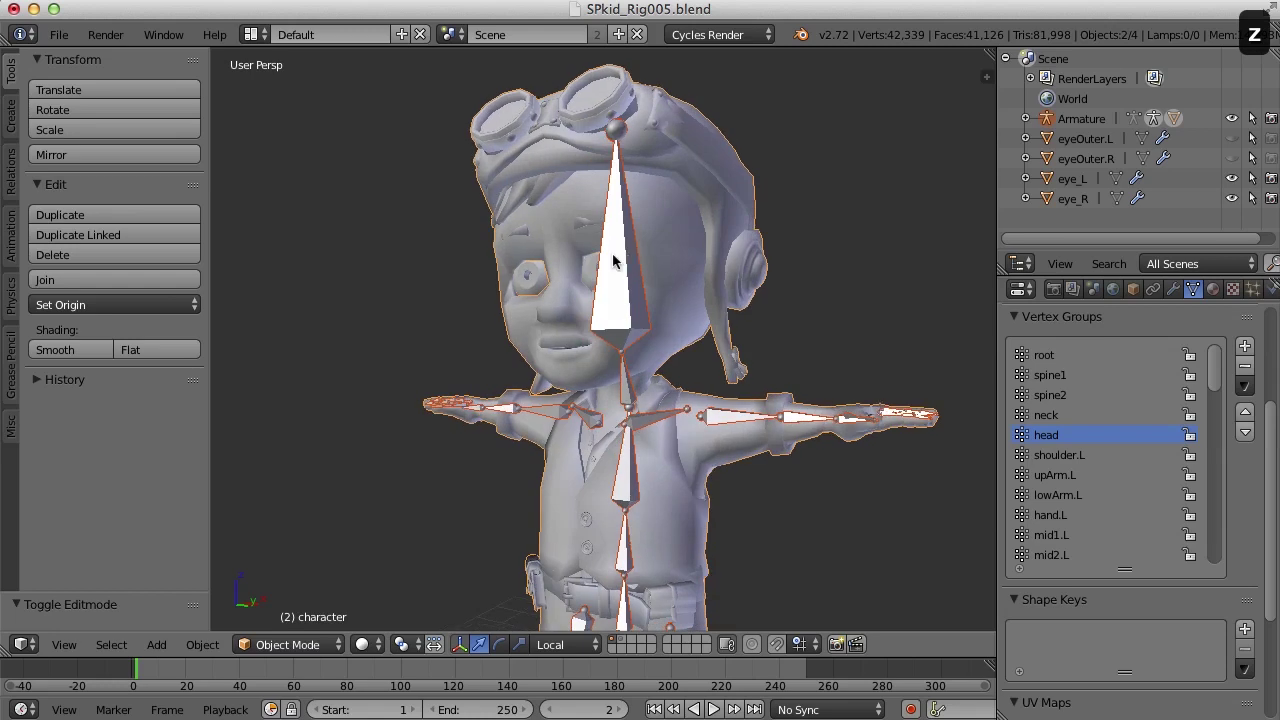
right_click(618, 310)
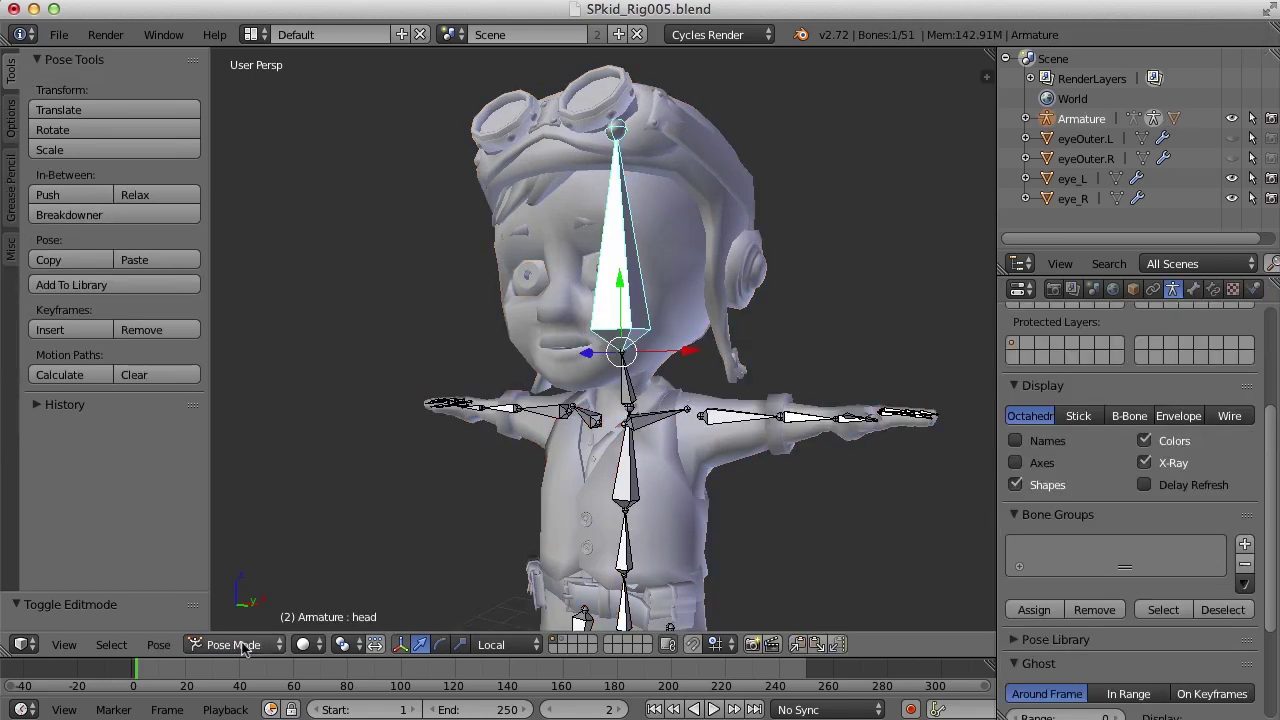
middle_drag(743, 393, 724, 409)
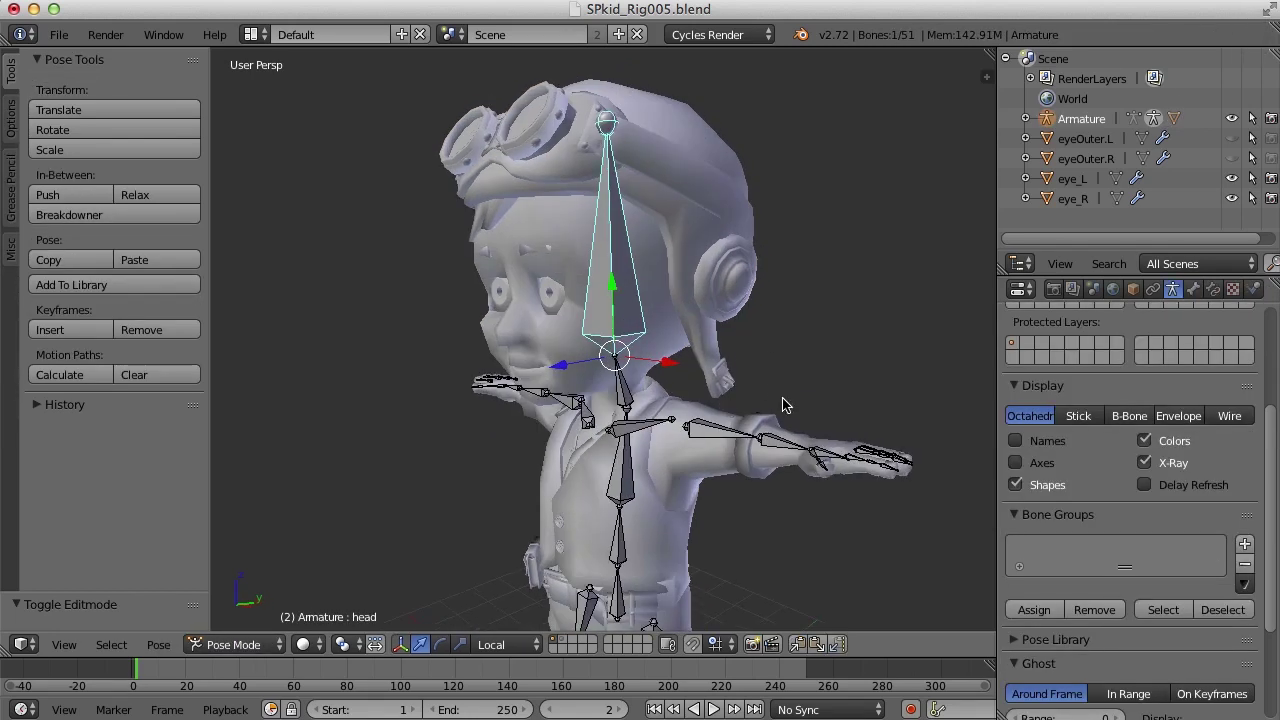
key(r)
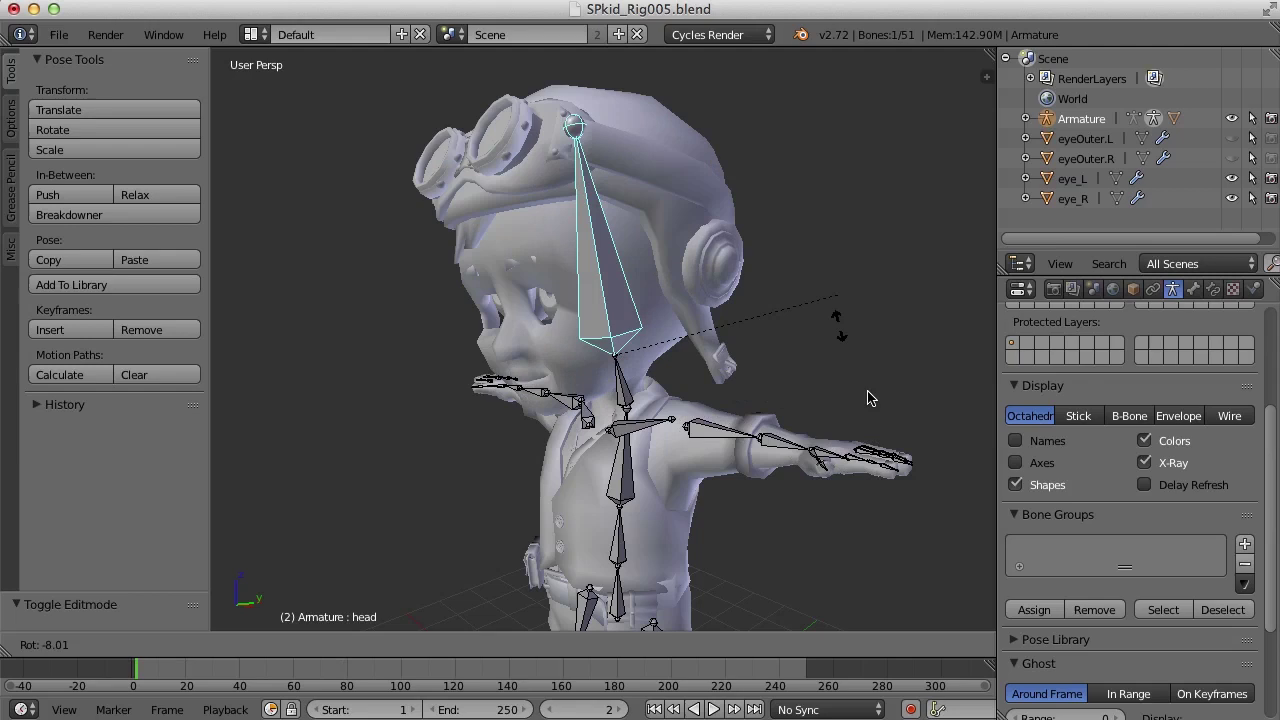
click(866, 329)
Tilt the head bone freely as a test, then cancel so it rests upright
middle_drag(866, 329, 793, 392)
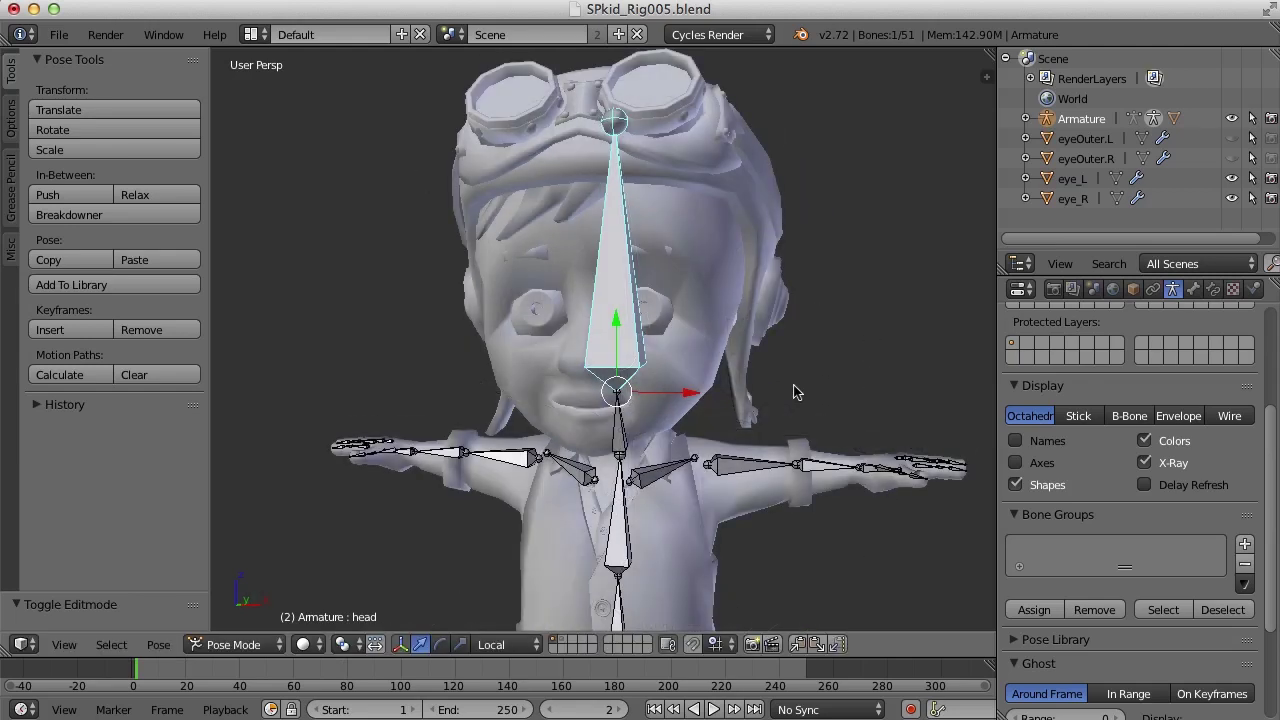
key(r)
key(r)
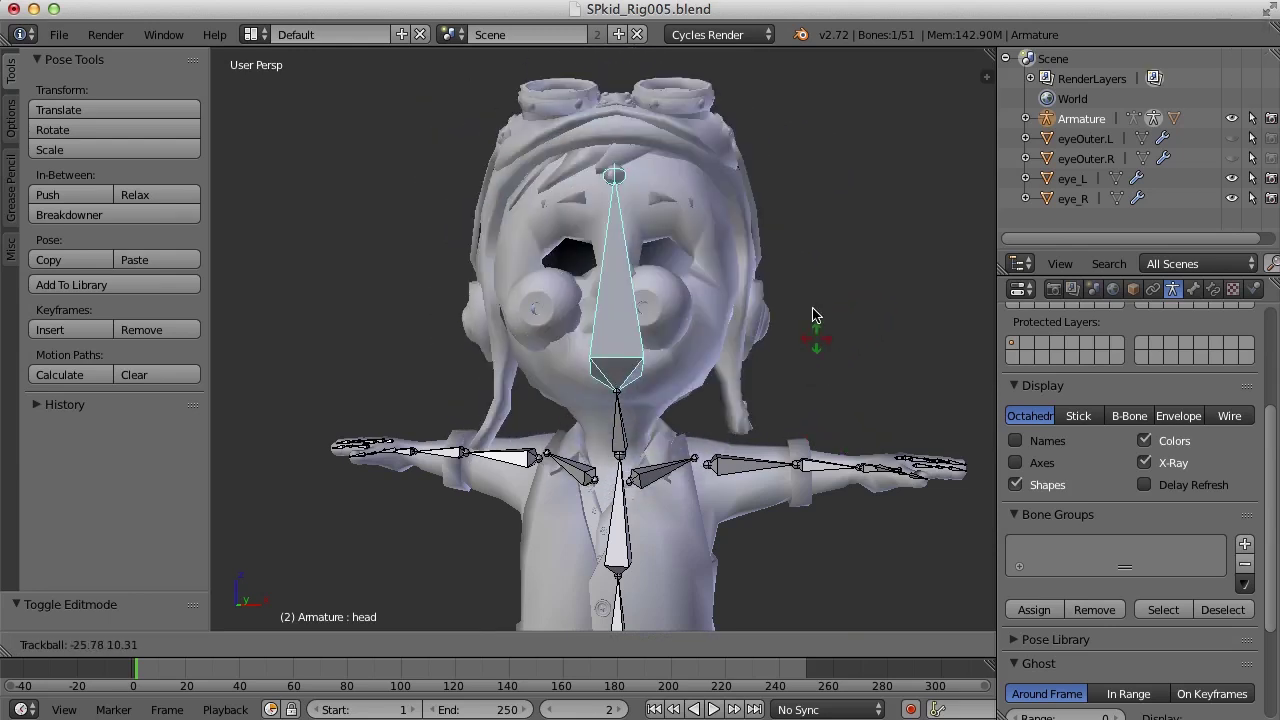
right_click(845, 358)
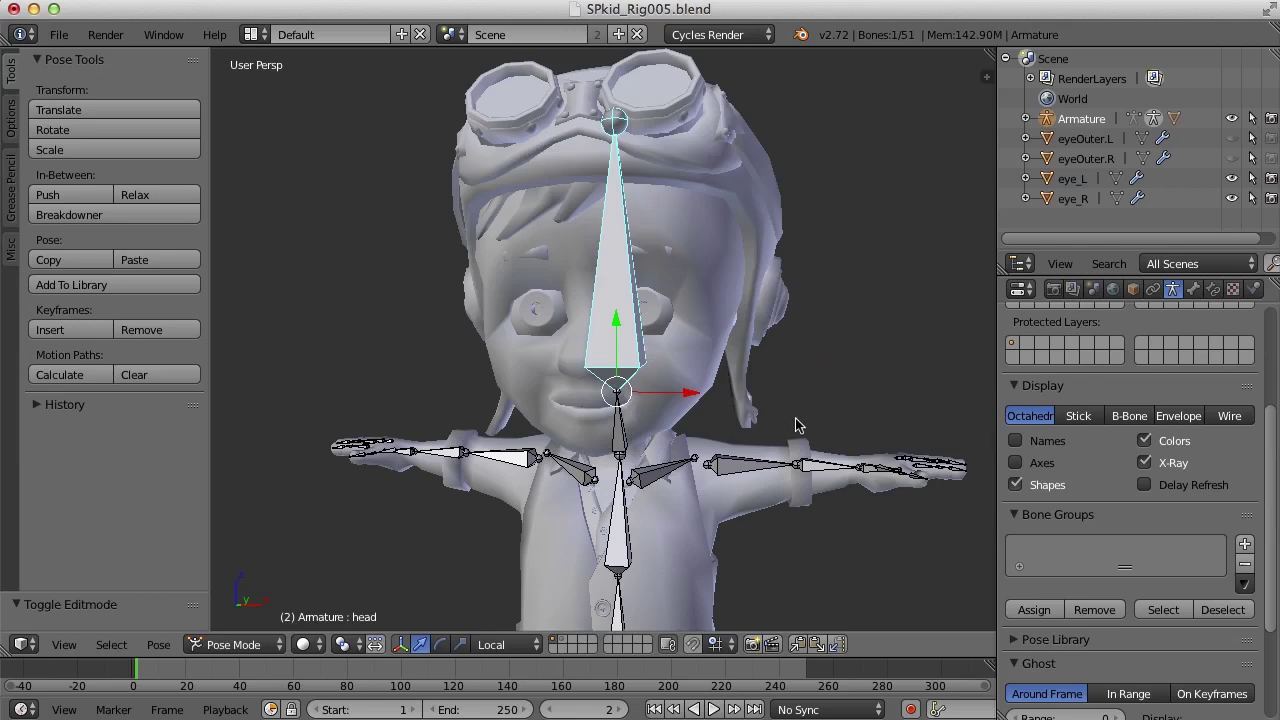
middle_drag(800, 422, 703, 439)
Put the armature back in Pose Mode with the head bone deselected
scroll(755, 440, up, 4)
key(ctrl+z)
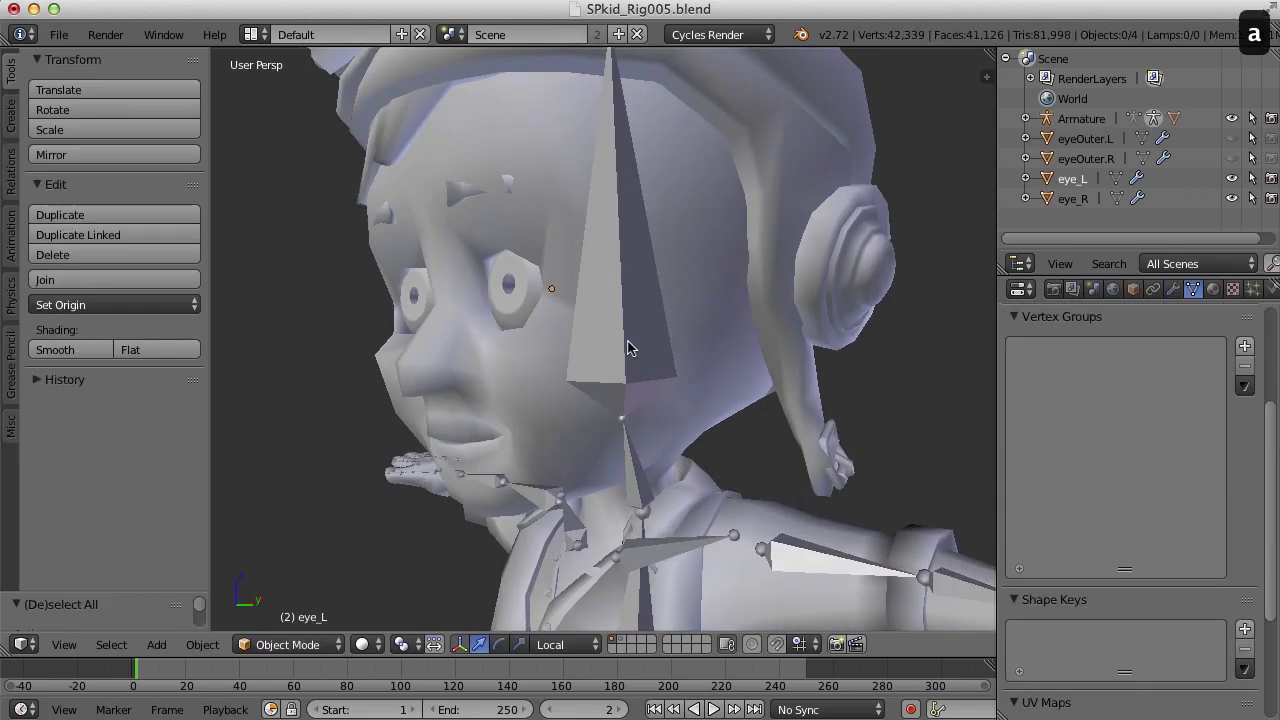
key(ctrl+shift+z)
key(a)
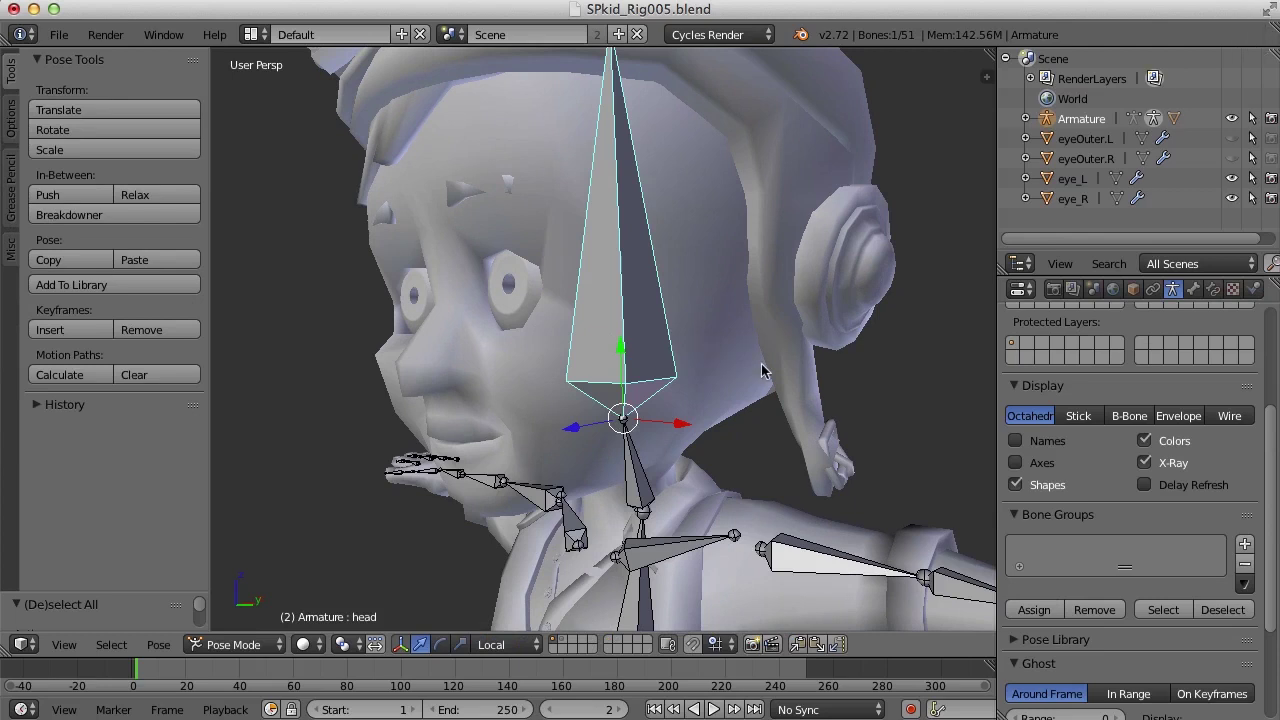
key(a)
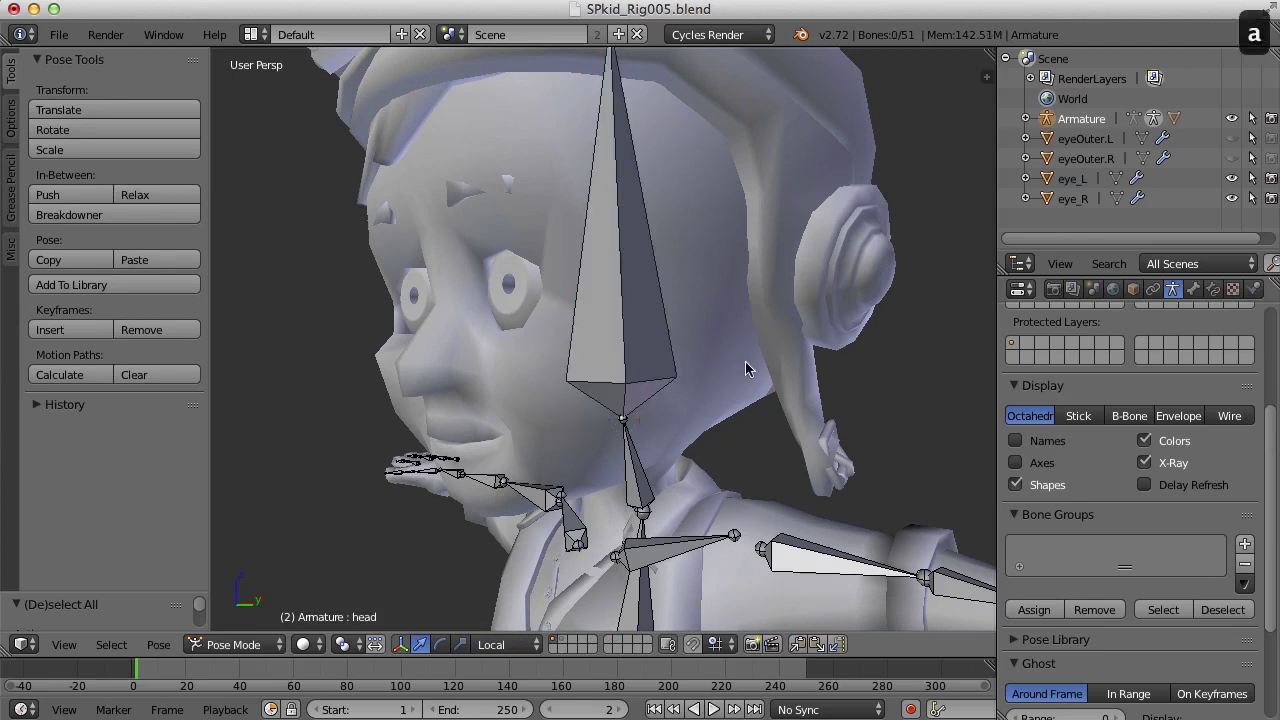
Parent eye_L to the armature's head bone using Ctrl+P > Bone
click(521, 292)
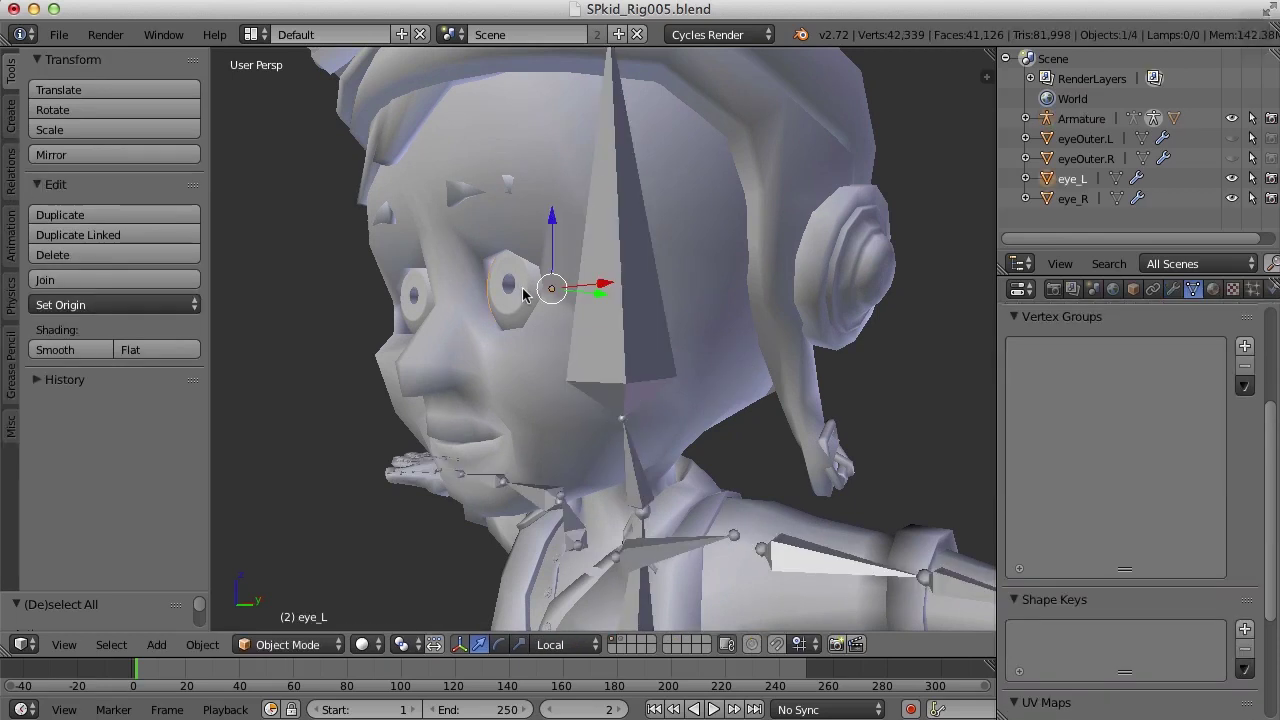
key(z)
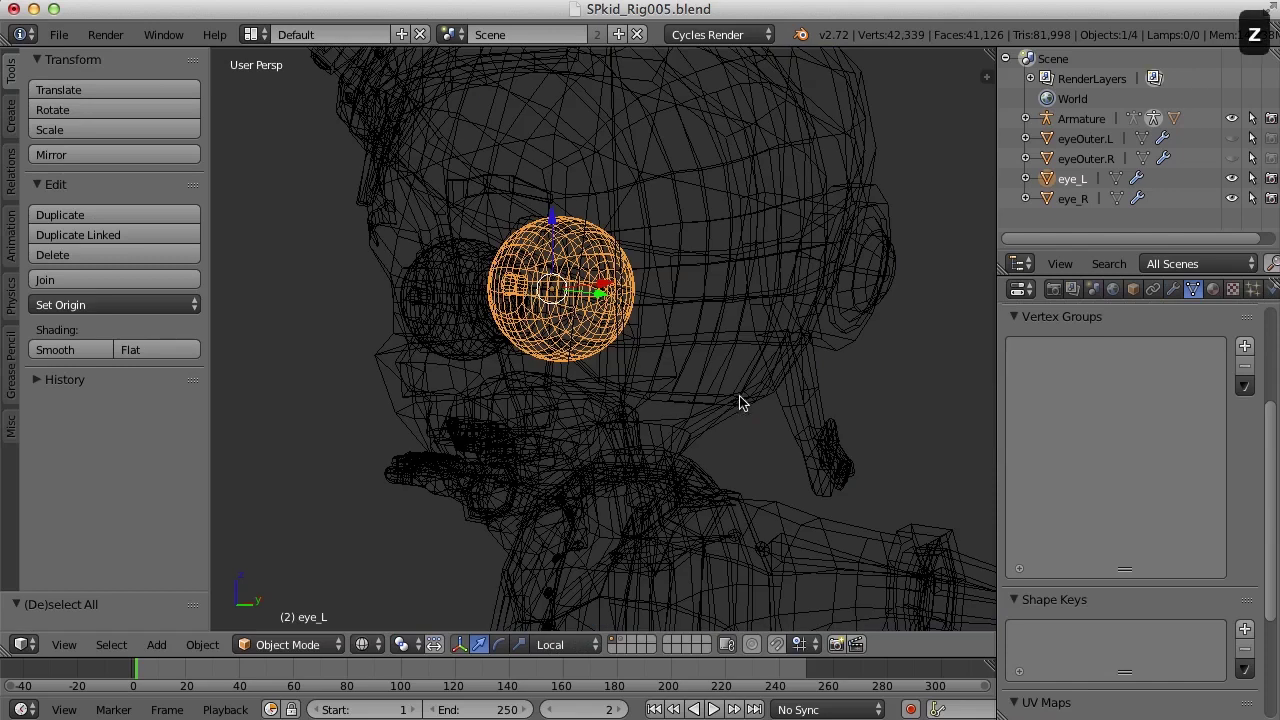
key(z)
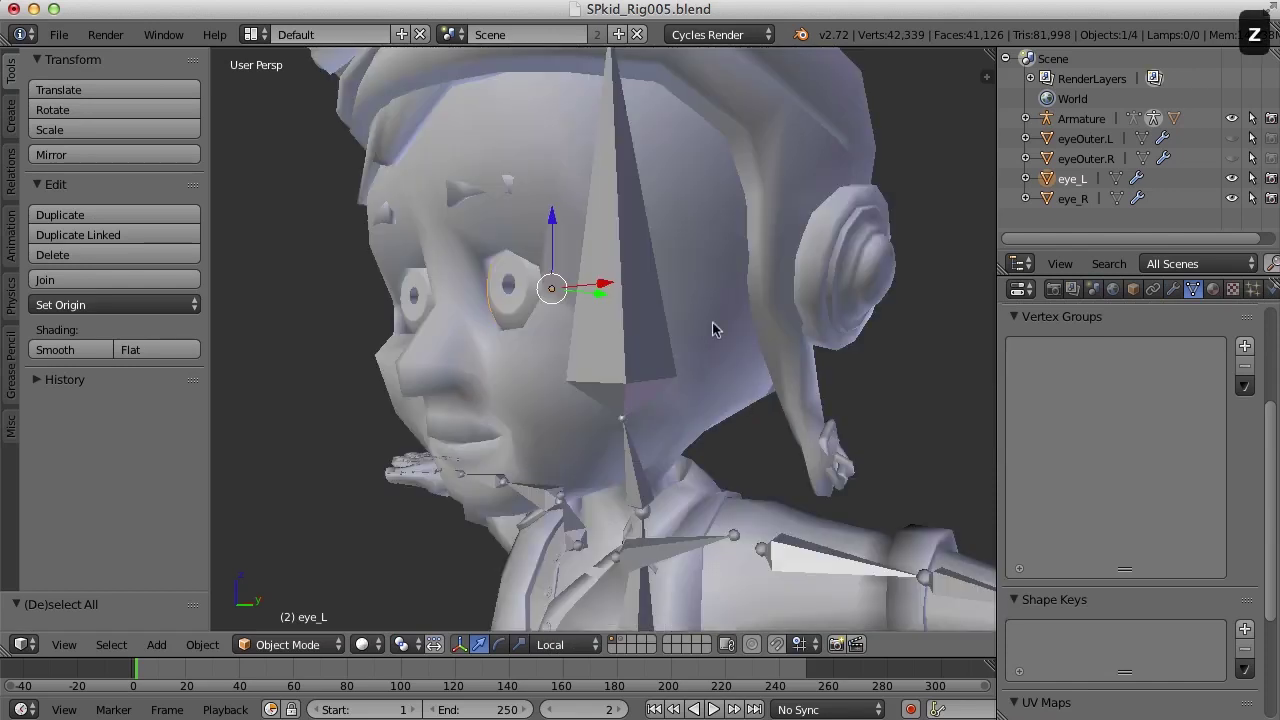
right_click(622, 332)
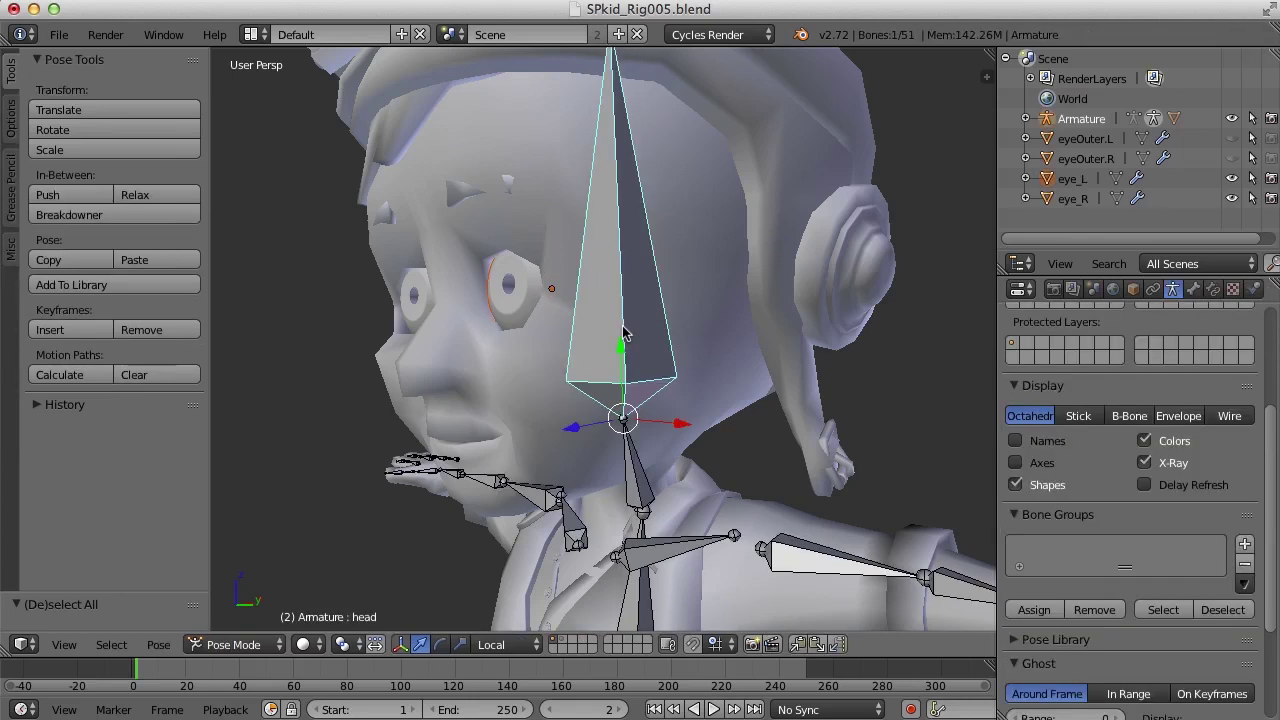
key(ctrl+p)
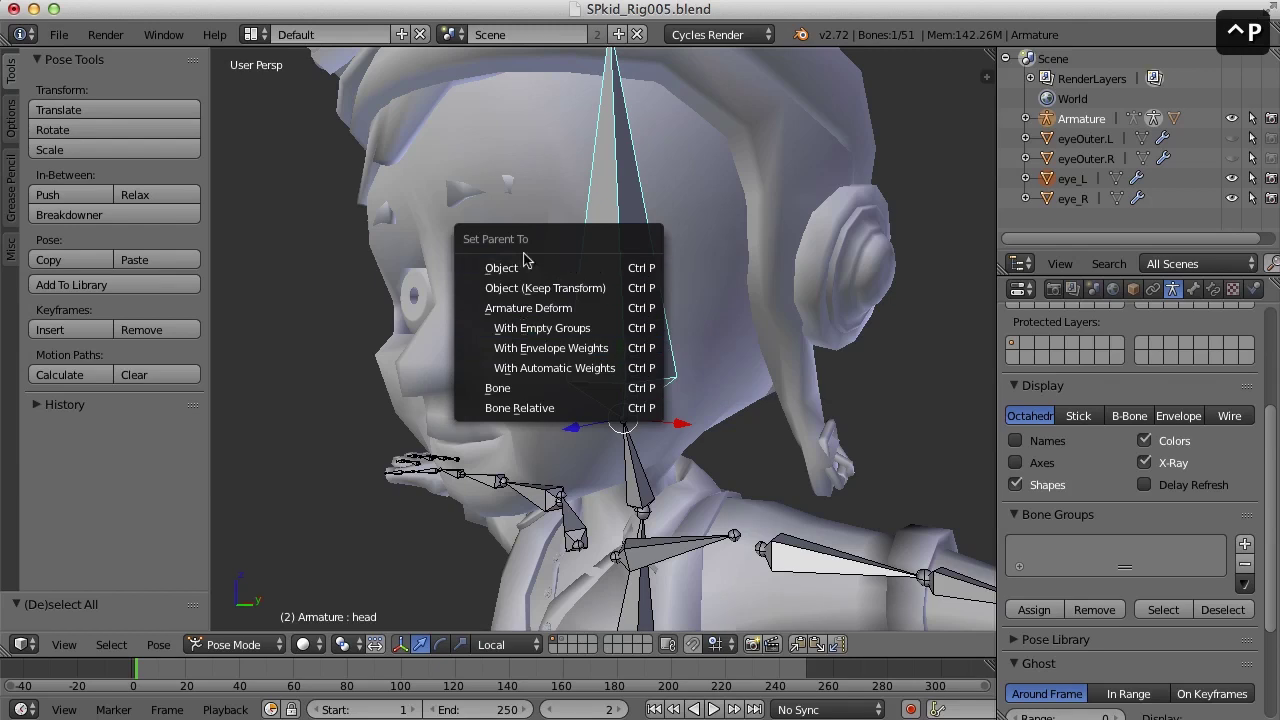
click(590, 388)
Parent eye_R to the head bone the same way
middle_drag(590, 388, 437, 336)
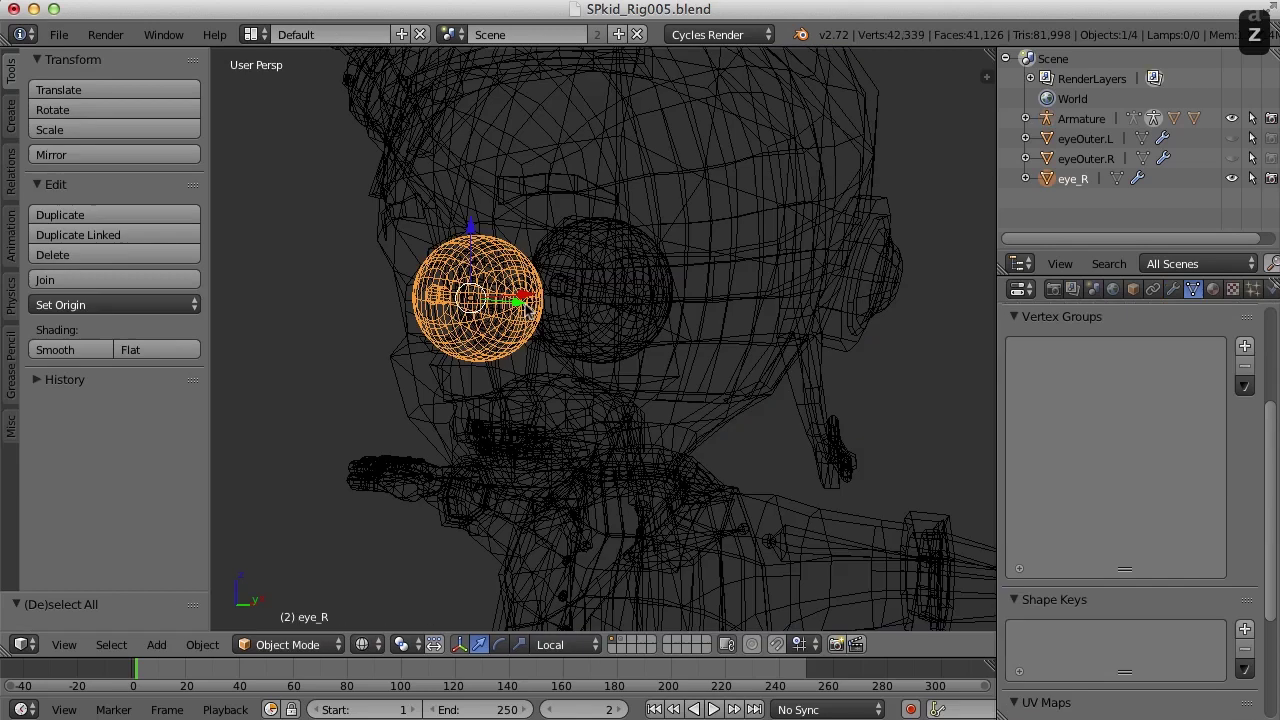
key(z)
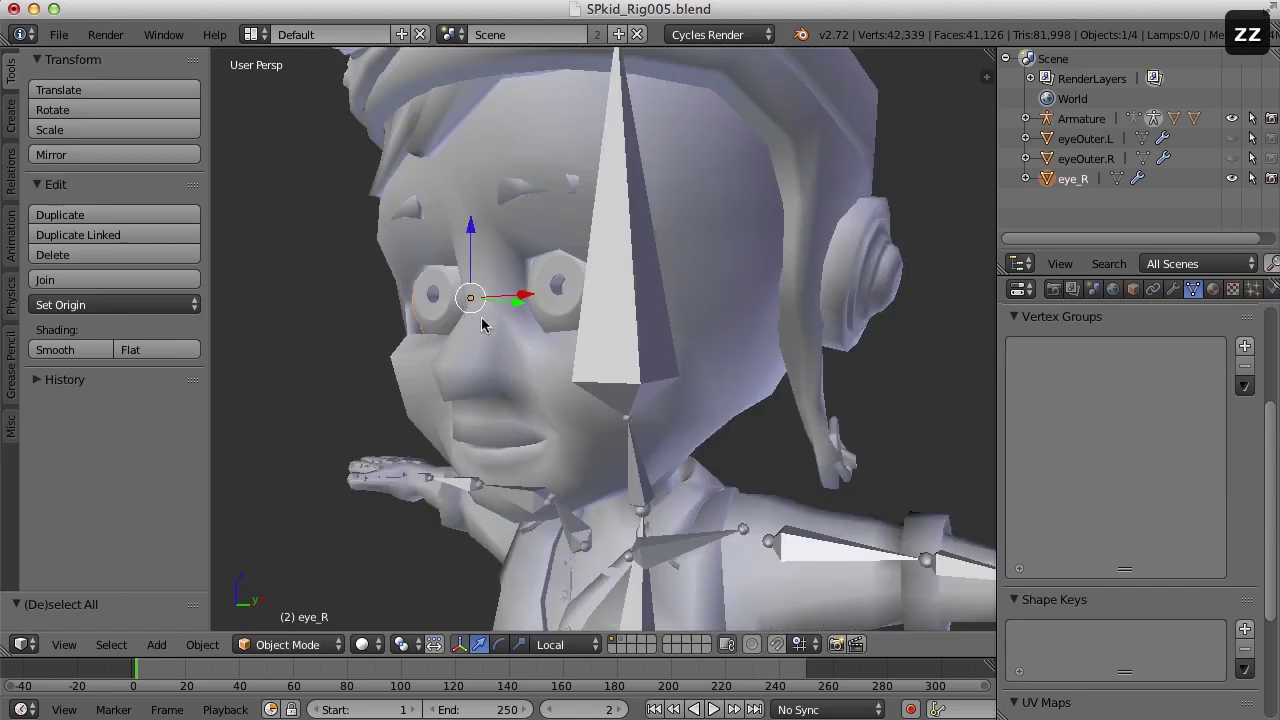
right_click(622, 308)
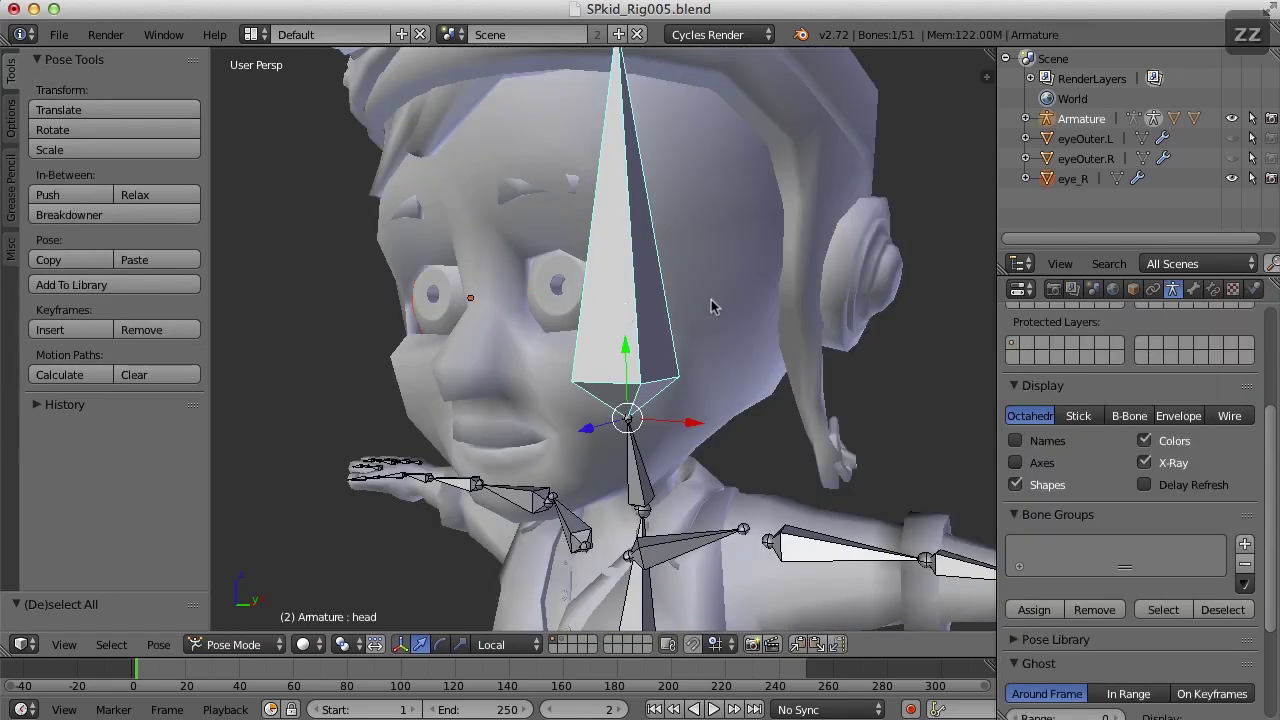
key(ctrl+p)
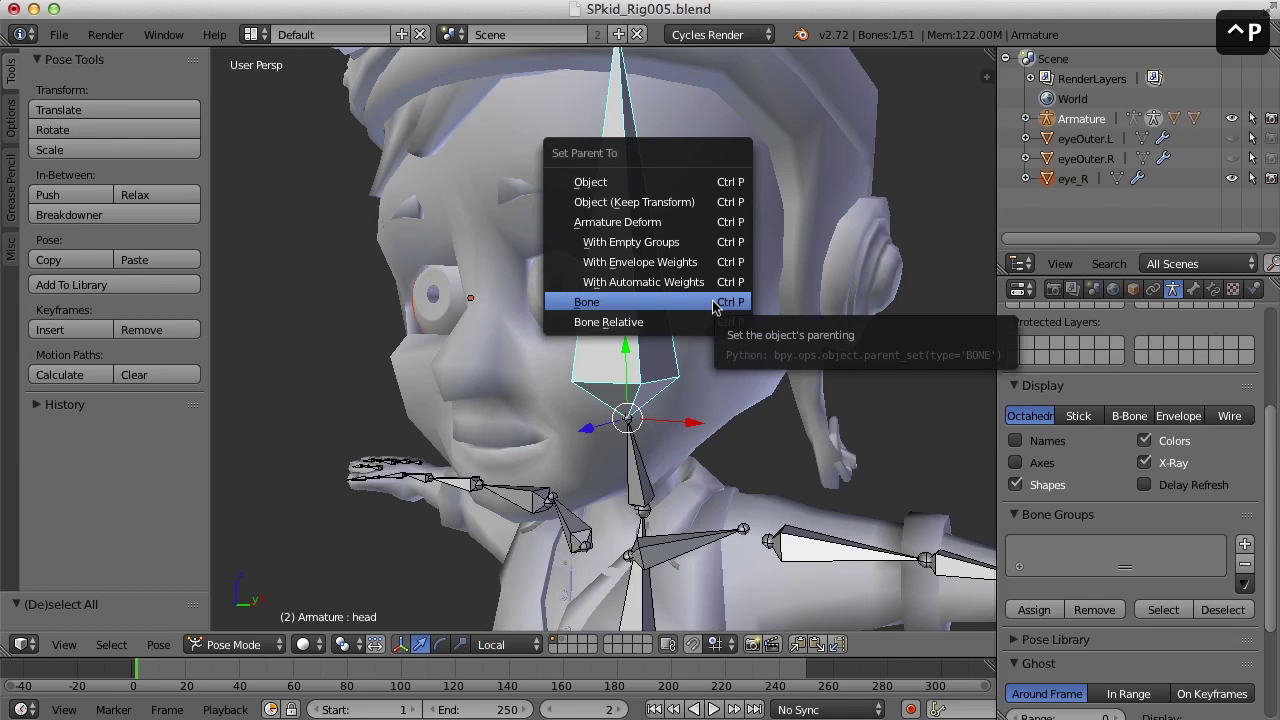
click(712, 303)
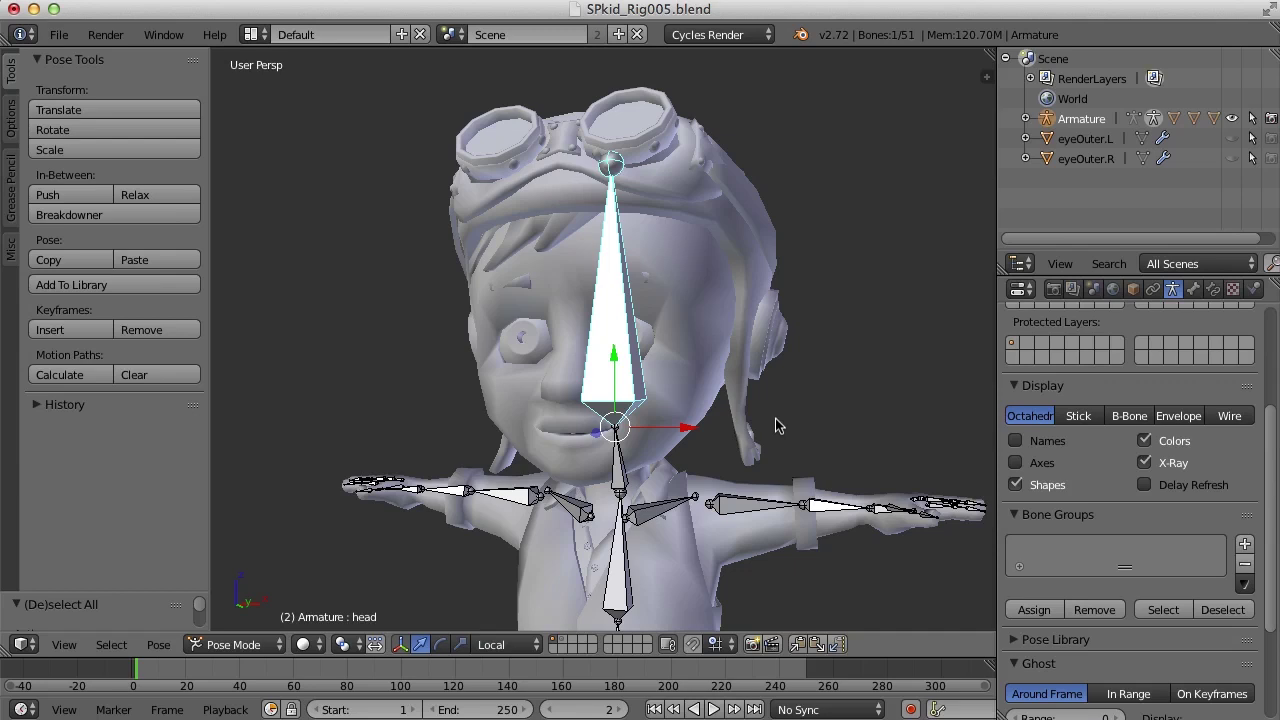
Put the character mesh into Weight Paint Mode
right_click(717, 343)
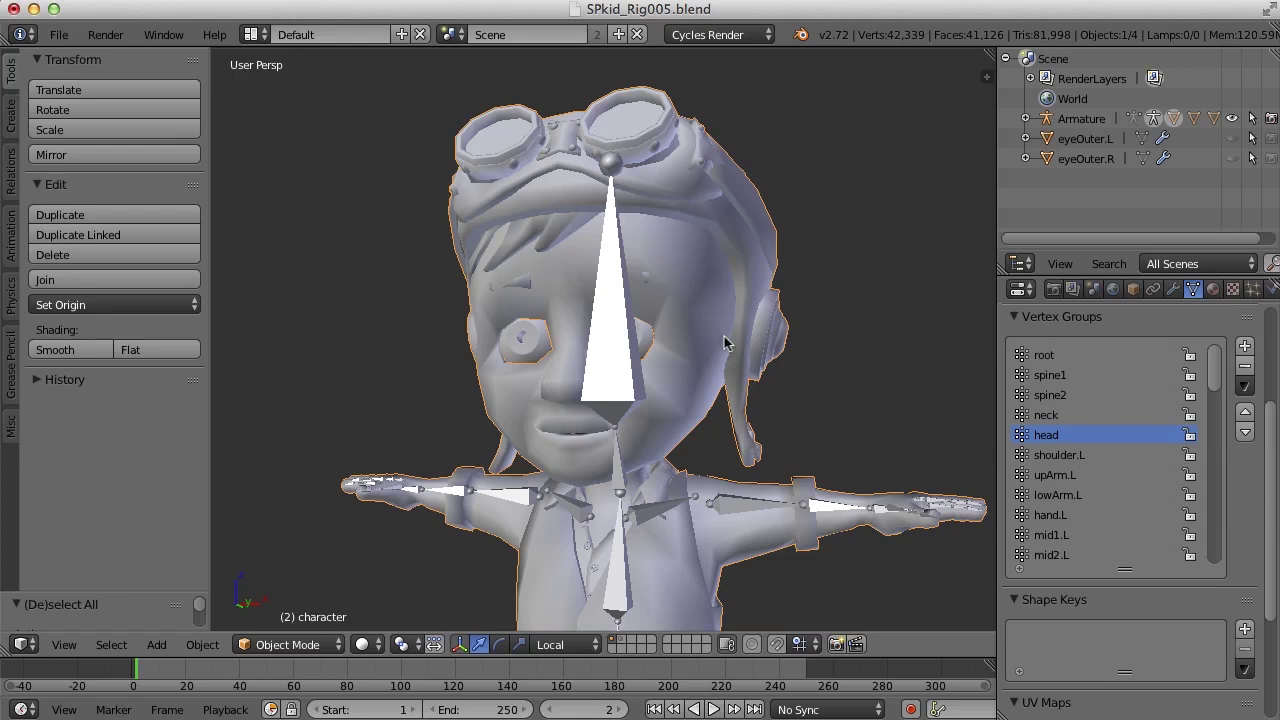
click(311, 646)
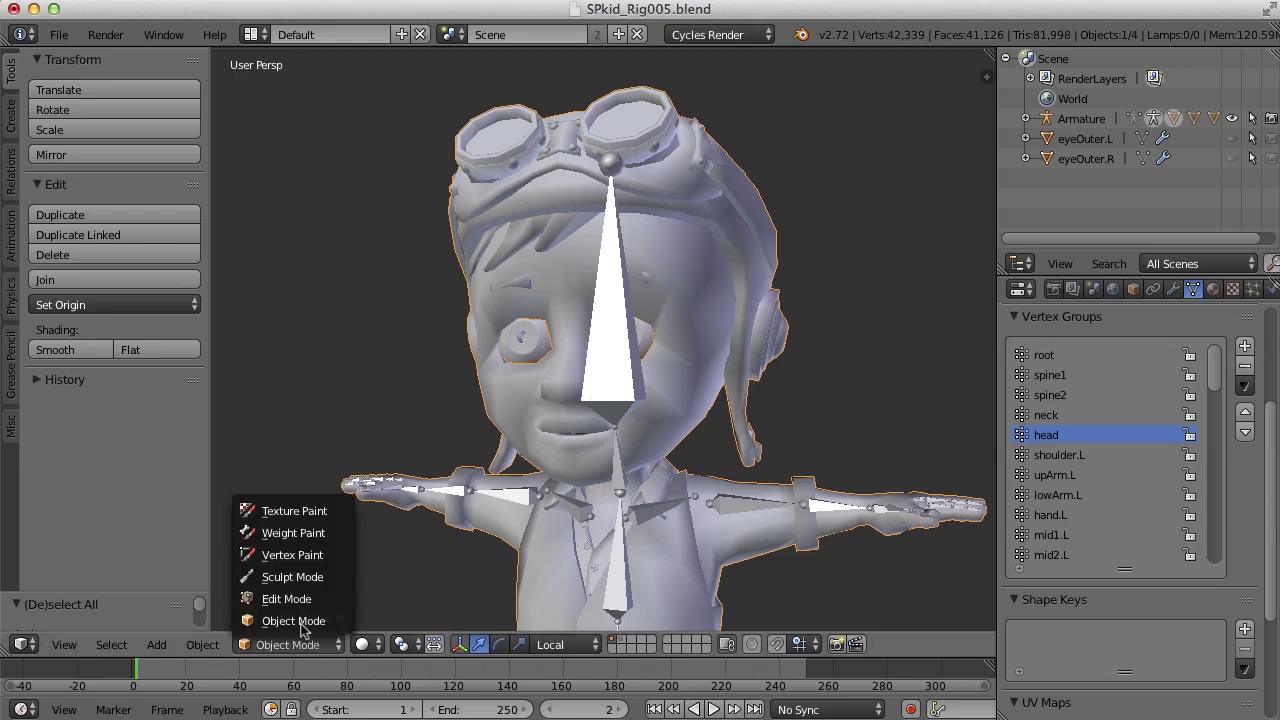
click(321, 533)
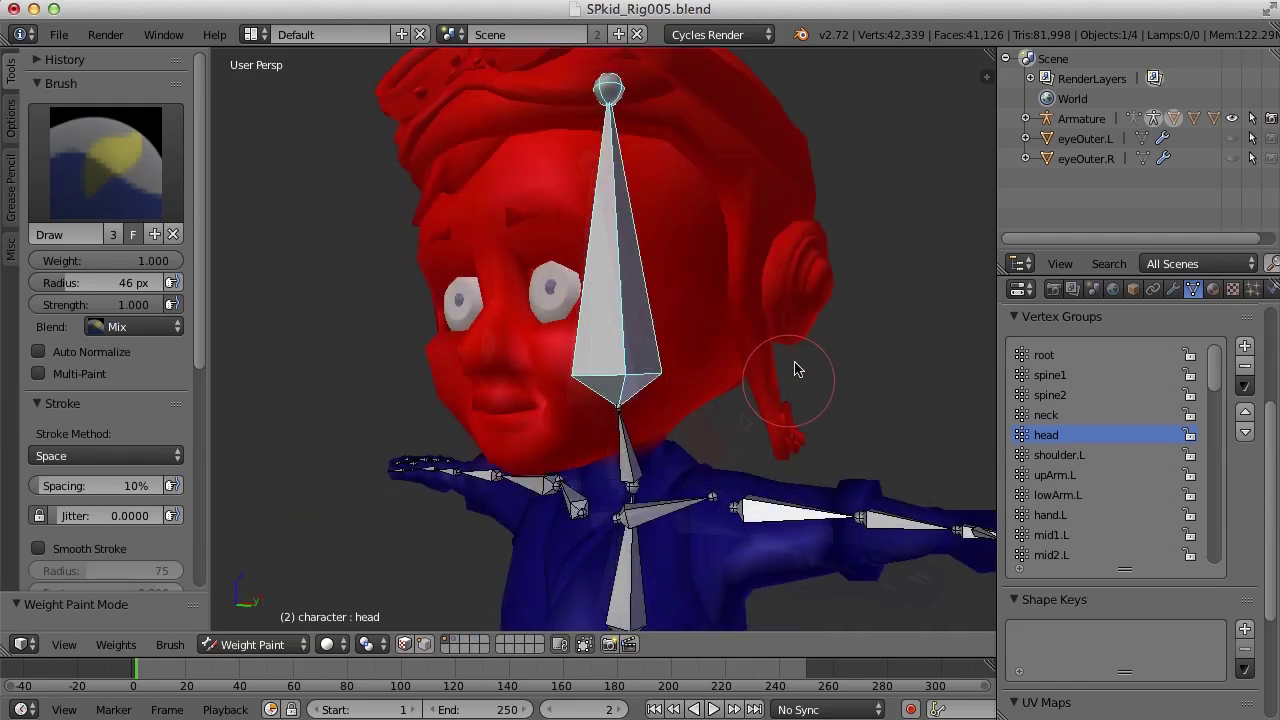
Orbit around the character to check the red head against the blue body
scroll(794, 370, left, 5)
scroll(731, 360, right, 3)
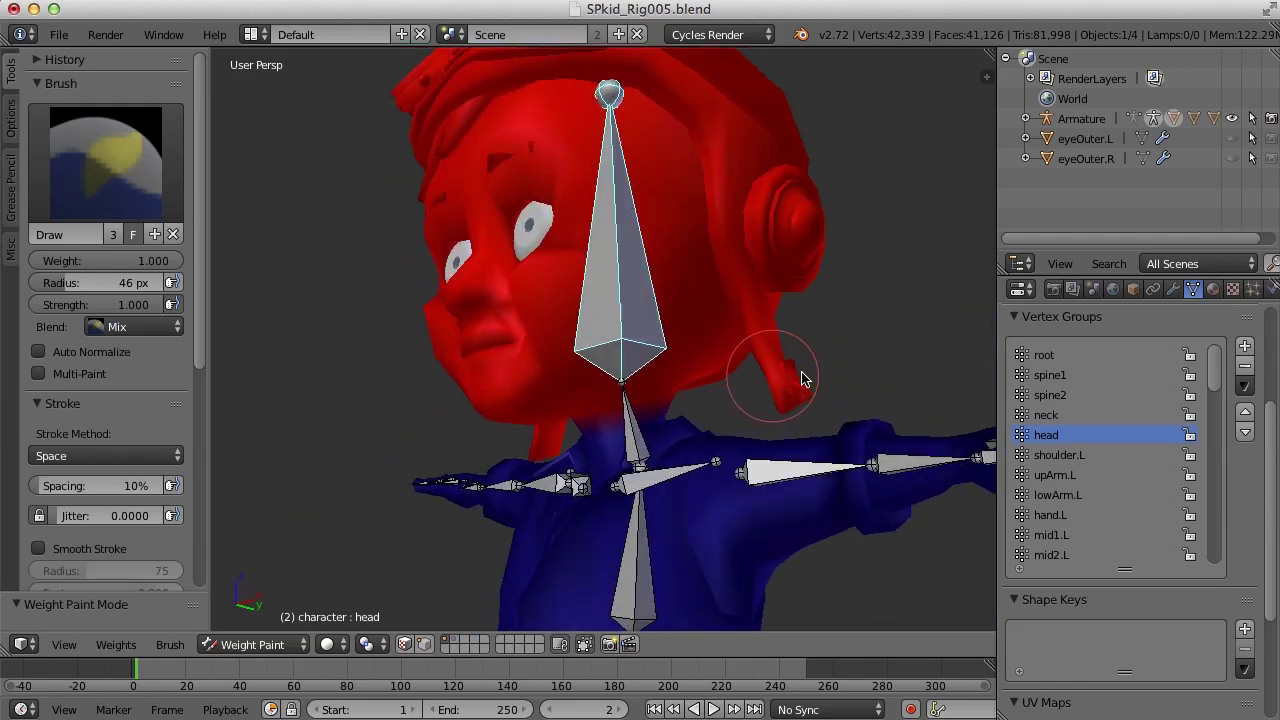
middle_drag(801, 378, 771, 400)
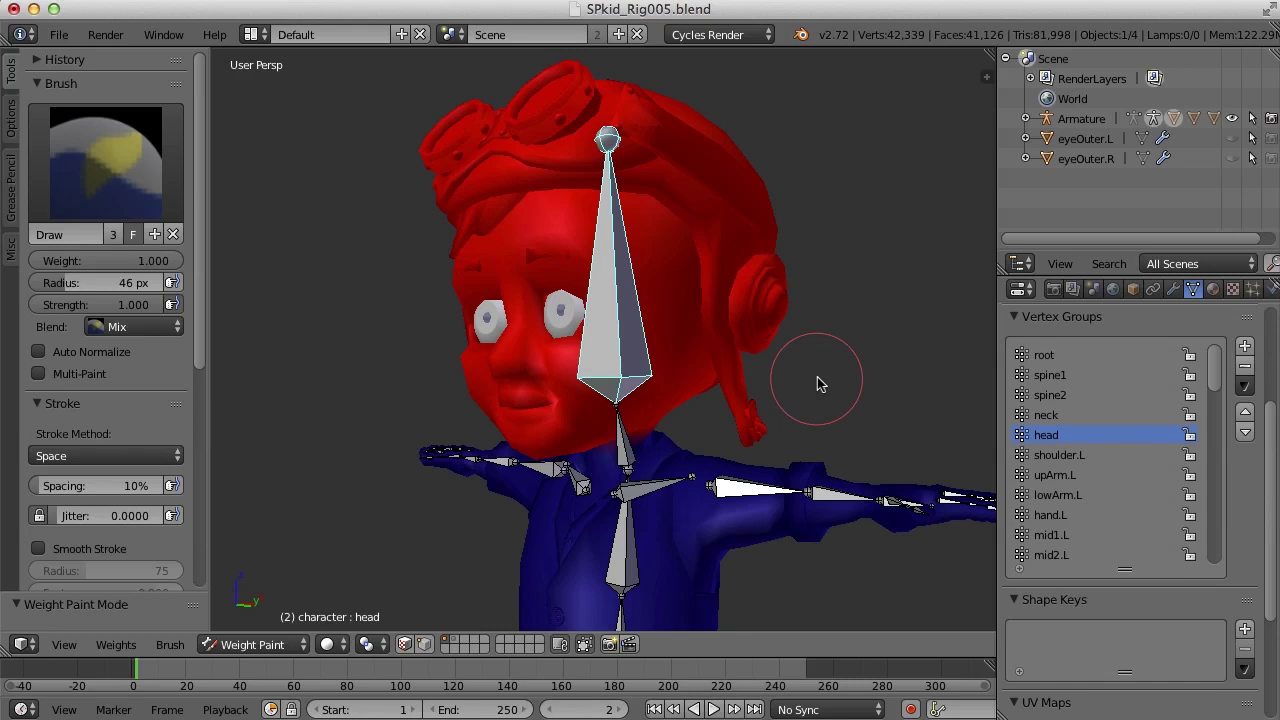
scroll(820, 380, down, 4)
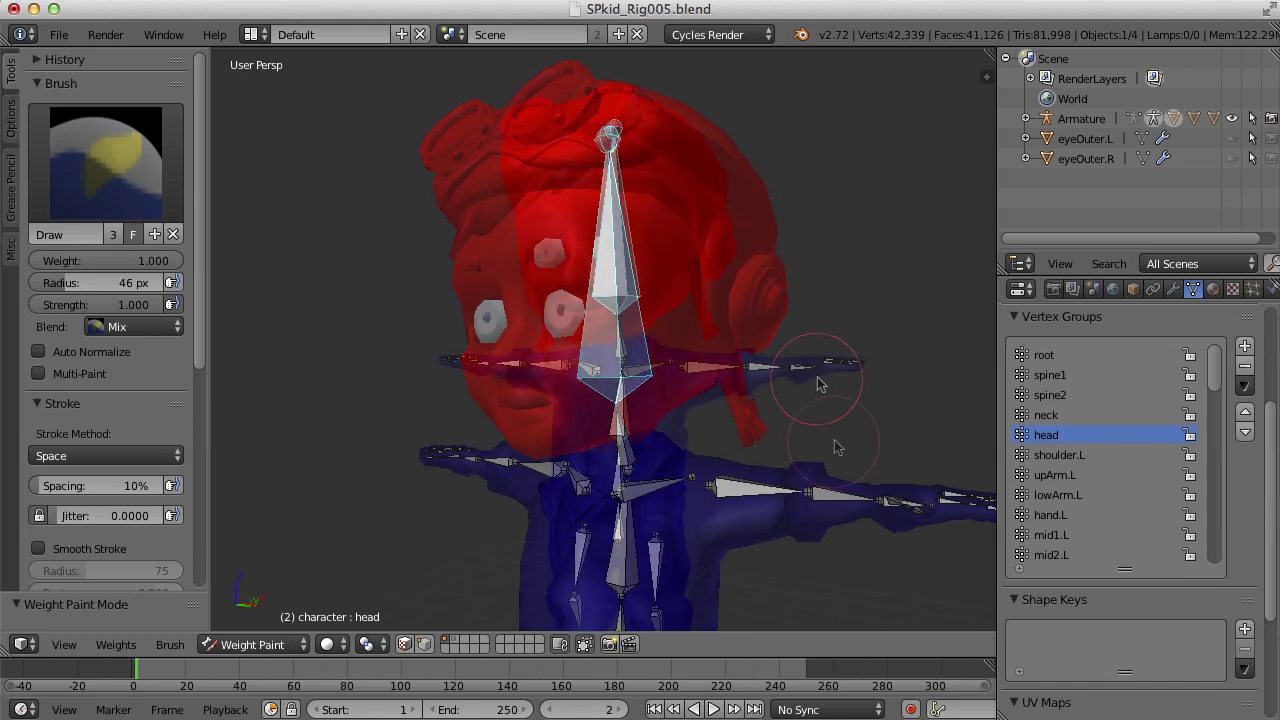
middle_drag(820, 380, 837, 447)
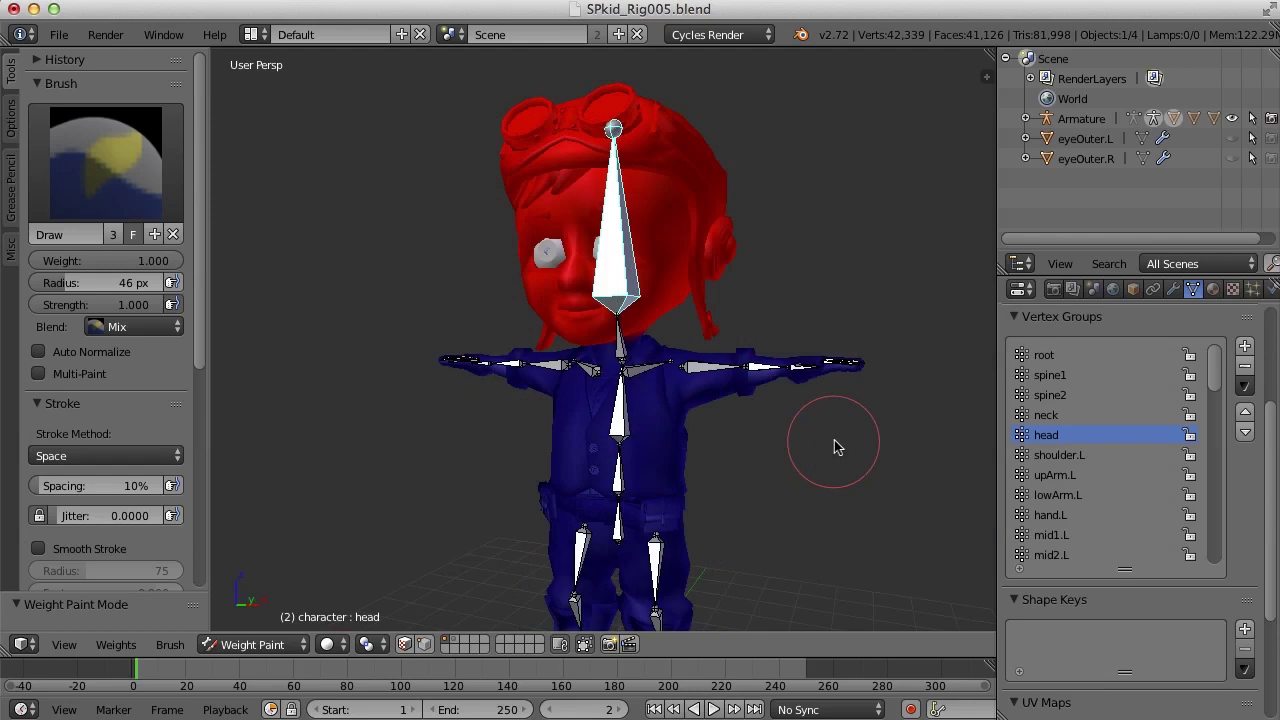